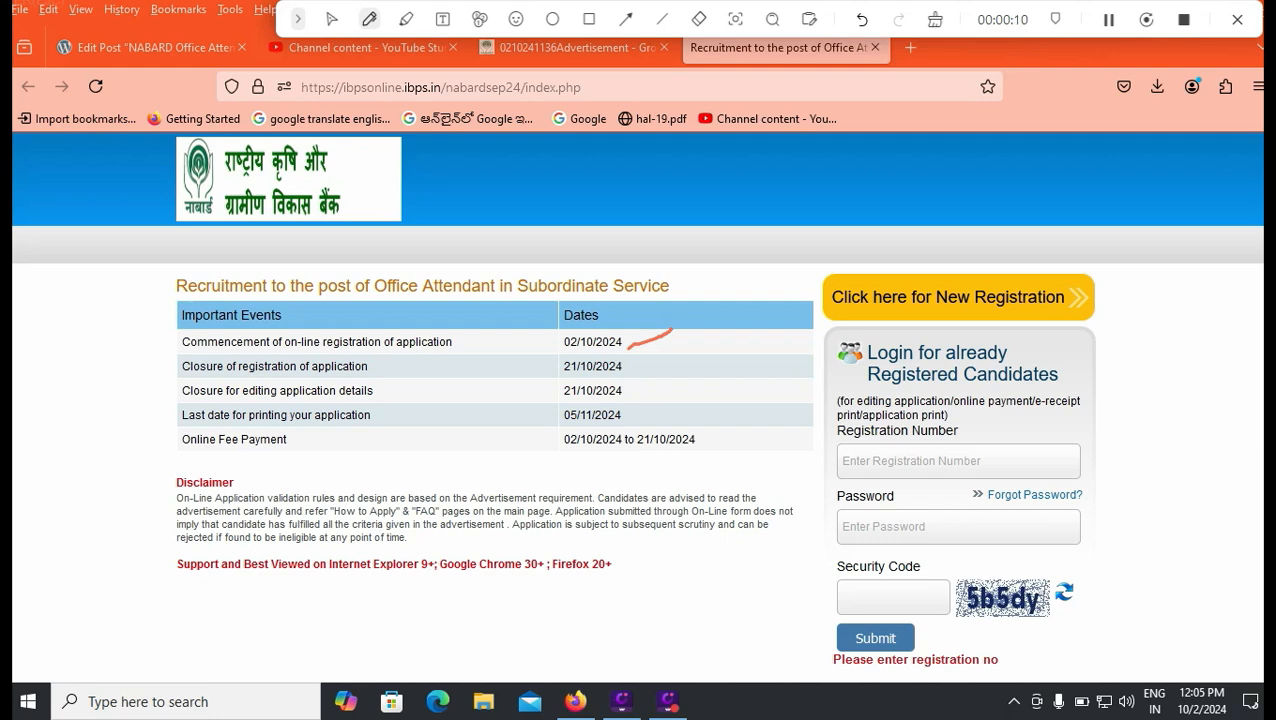
Underline the 21/10/2024 closing date and bring up the NABARD Office Attendant advertisement PDF.
left_click_drag(633, 371, 658, 366)
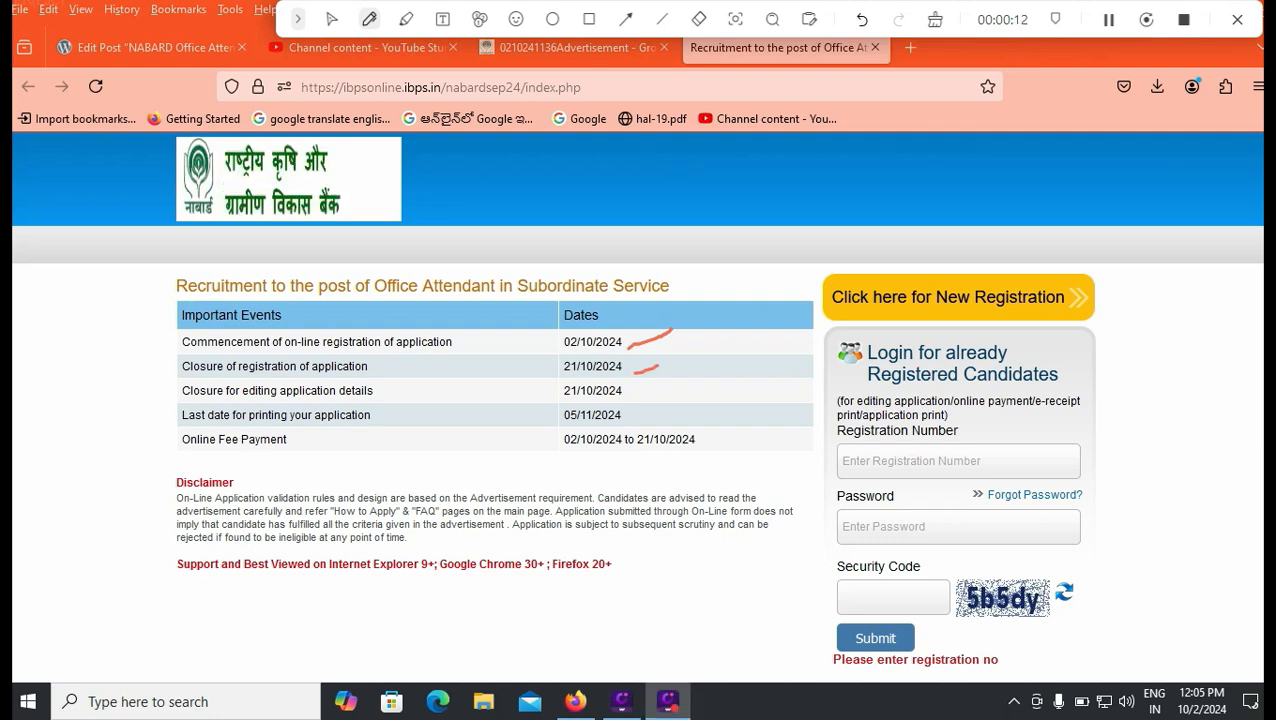
left_click(332, 19)
left_click(565, 47)
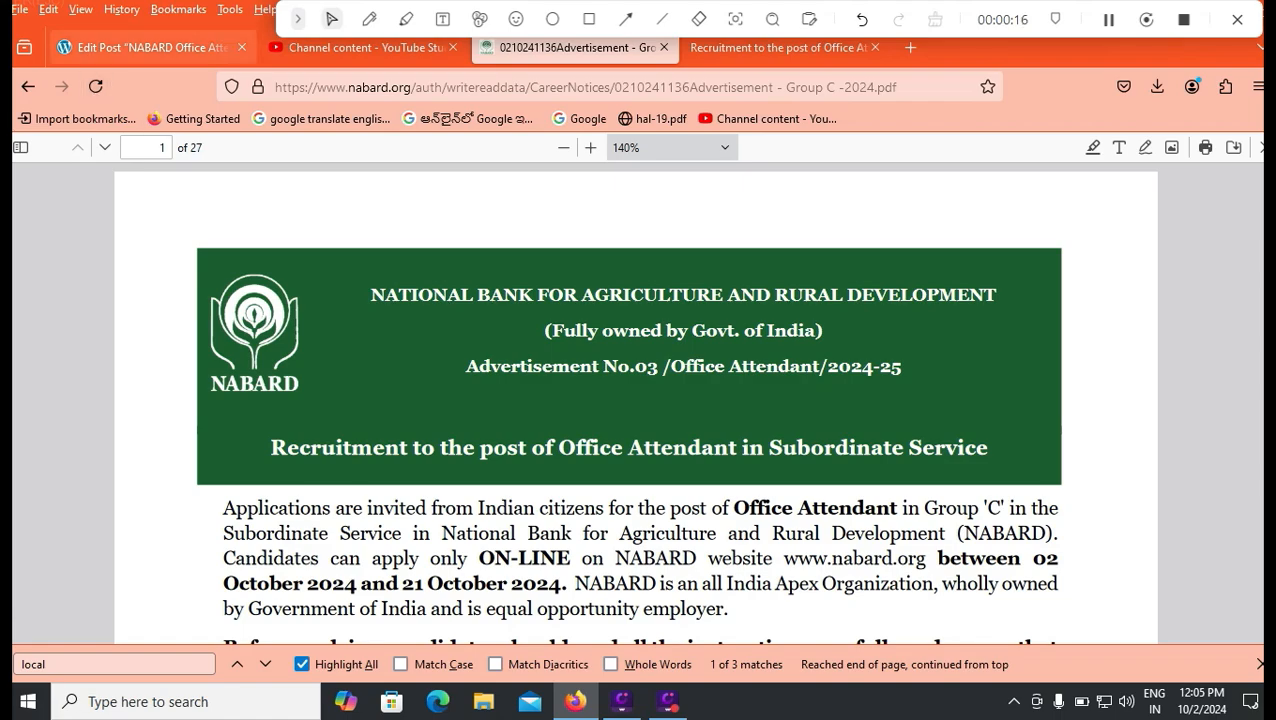
Scroll the NABARD post from Important Dates (02nd–21st October 2024) through fees and exam pattern to upload requirements.
left_click(150, 47)
scroll(700, 420, "down", 5)
scroll(700, 420, "down", 10)
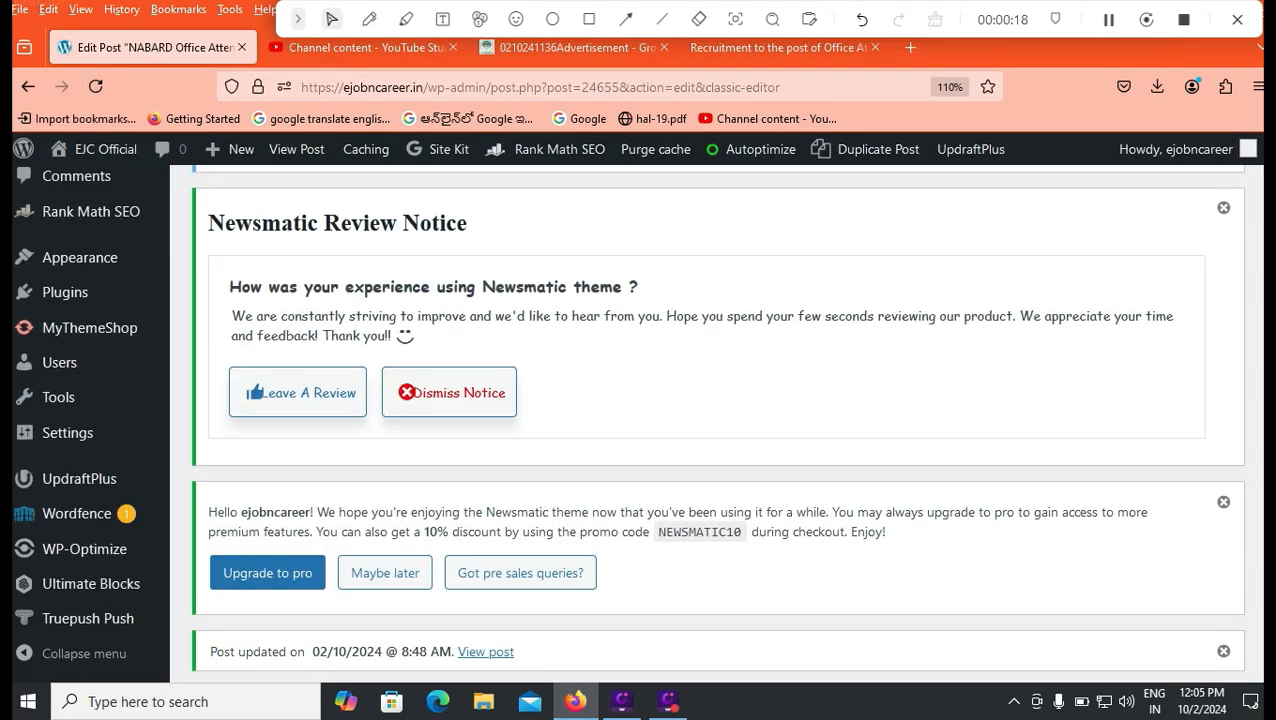
scroll(700, 420, "down", 3)
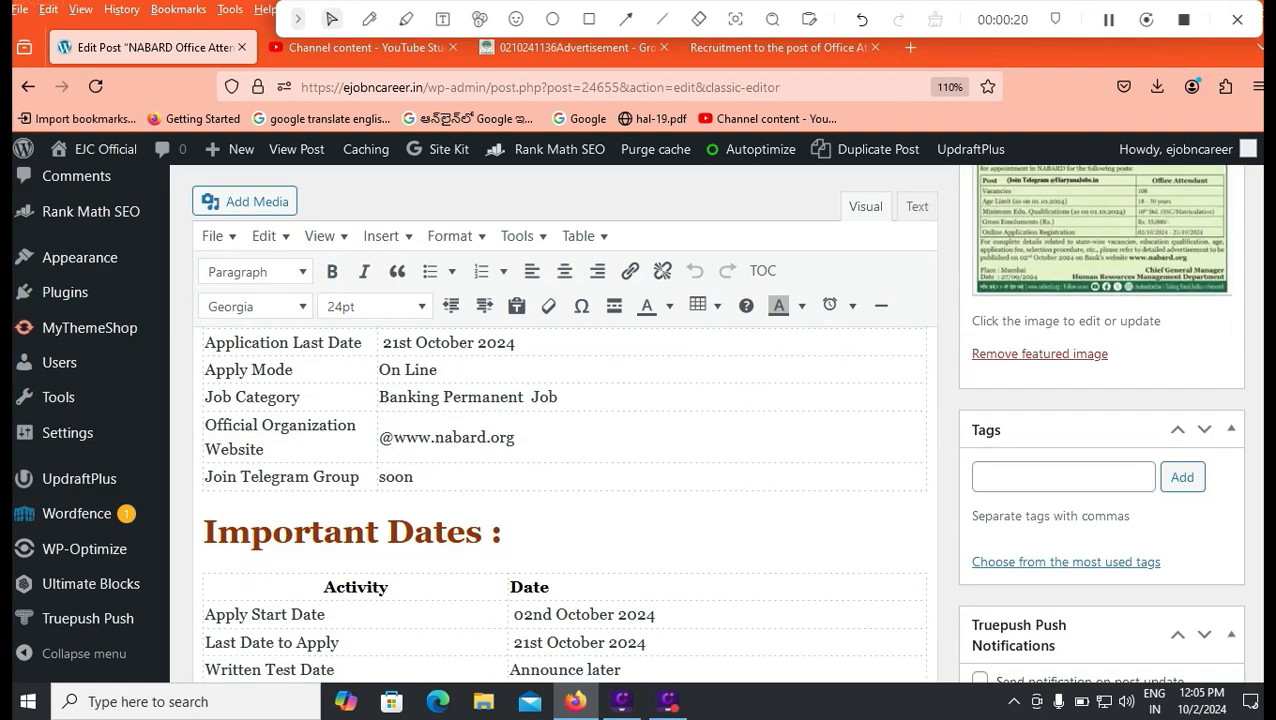
scroll(700, 420, "down", 8)
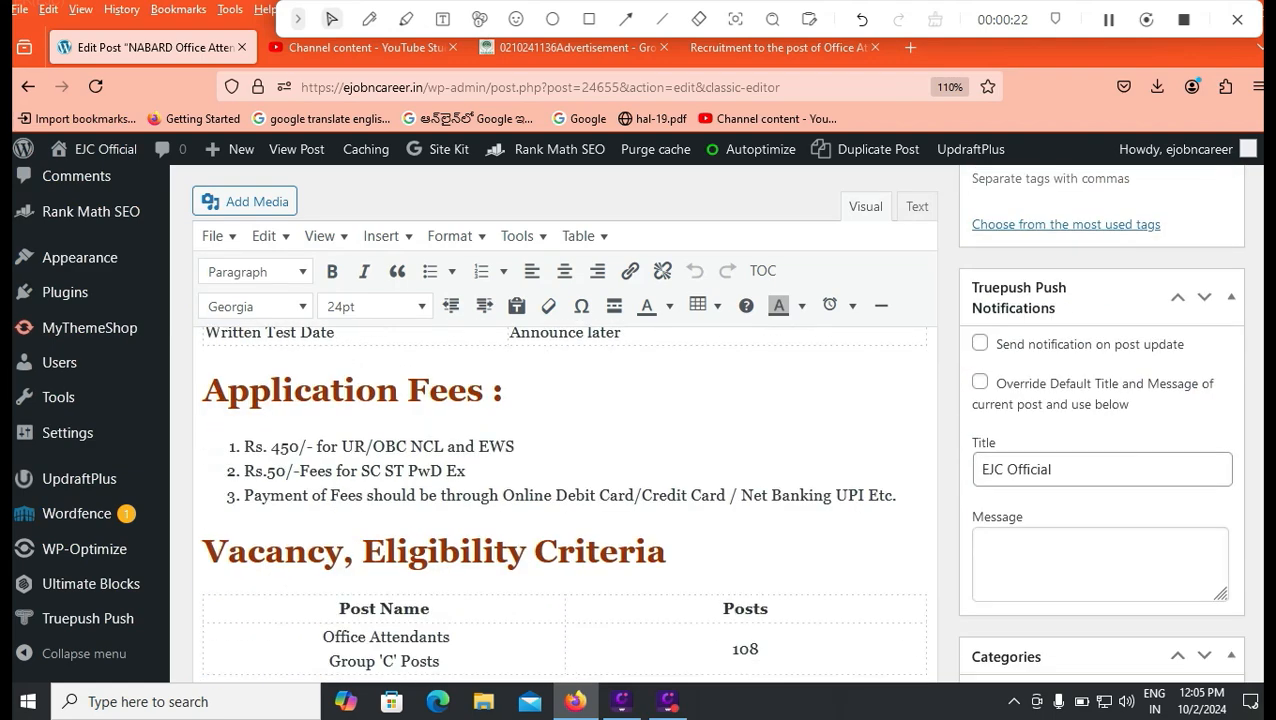
scroll(700, 420, "down", 1)
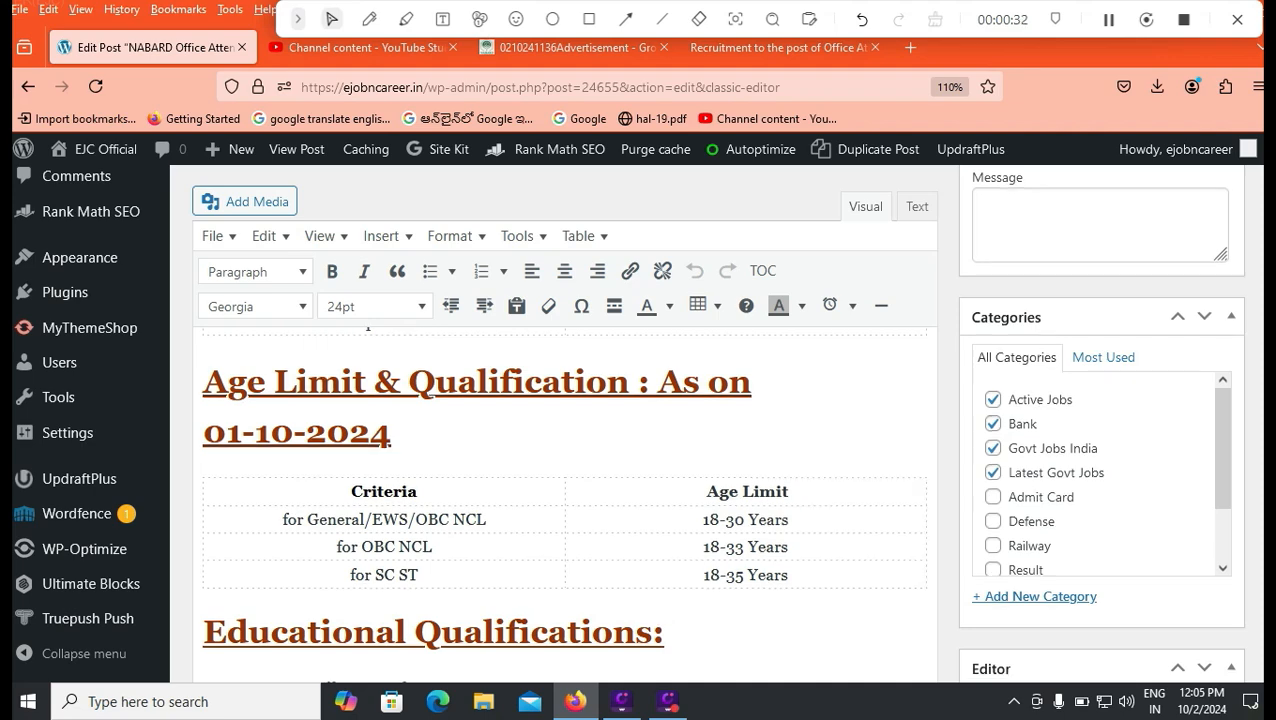
scroll(640, 450, "down", 2)
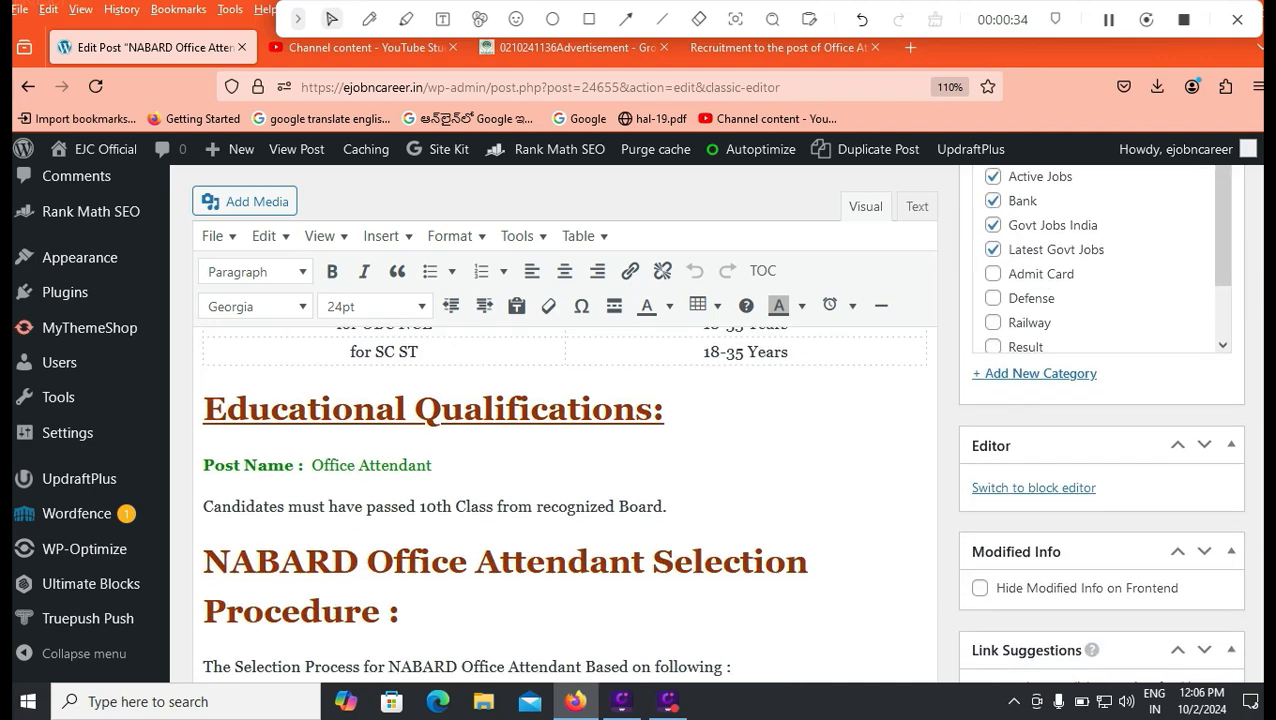
scroll(565, 500, "down", 3)
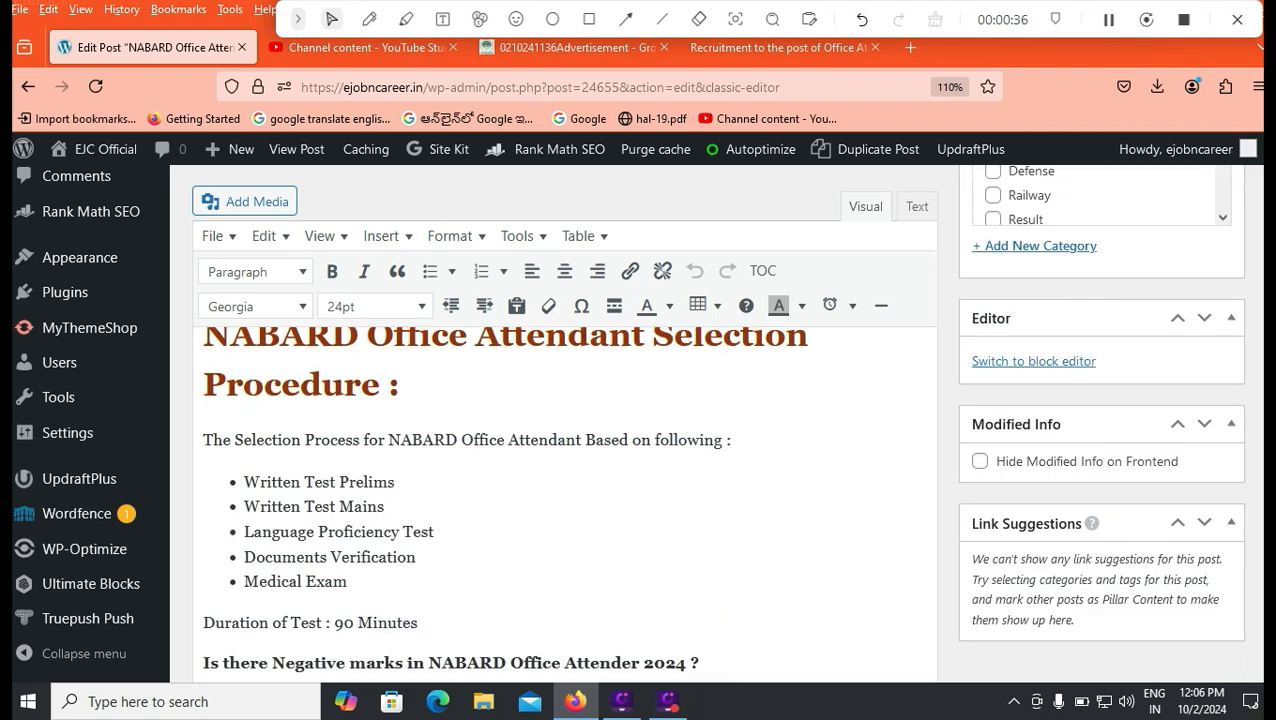
scroll(565, 500, "down", 1)
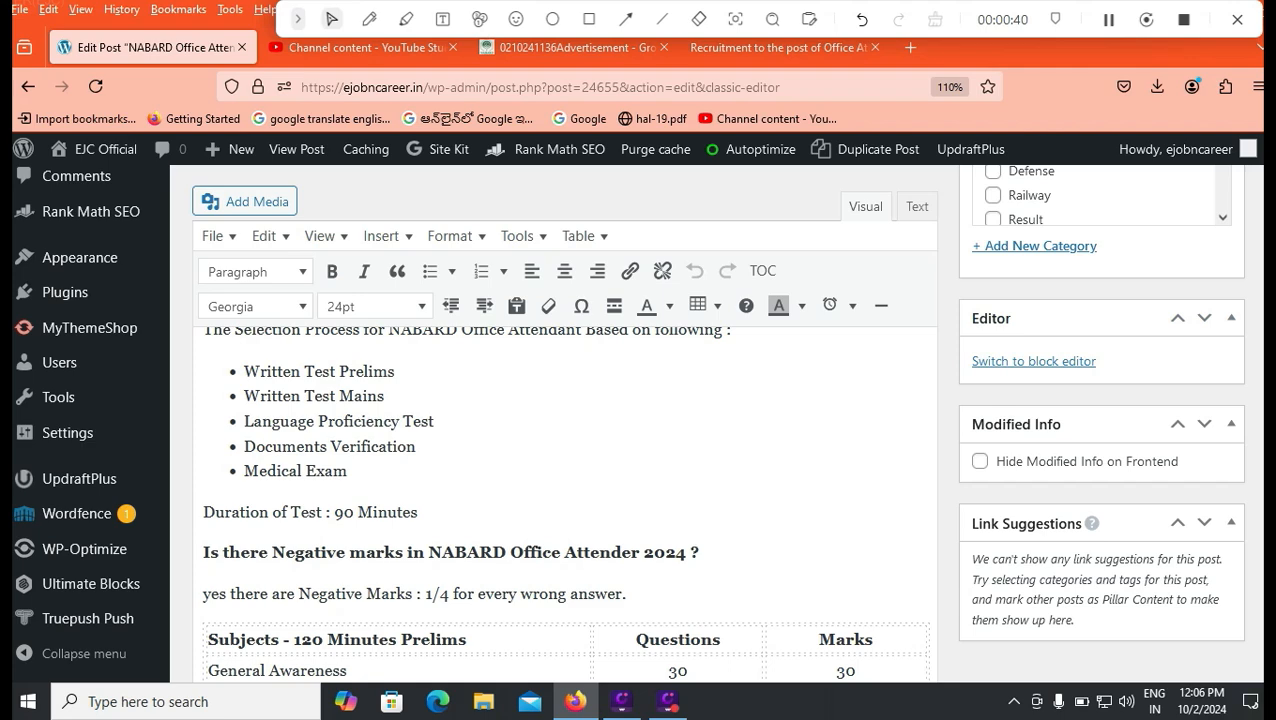
scroll(565, 500, "down", 10)
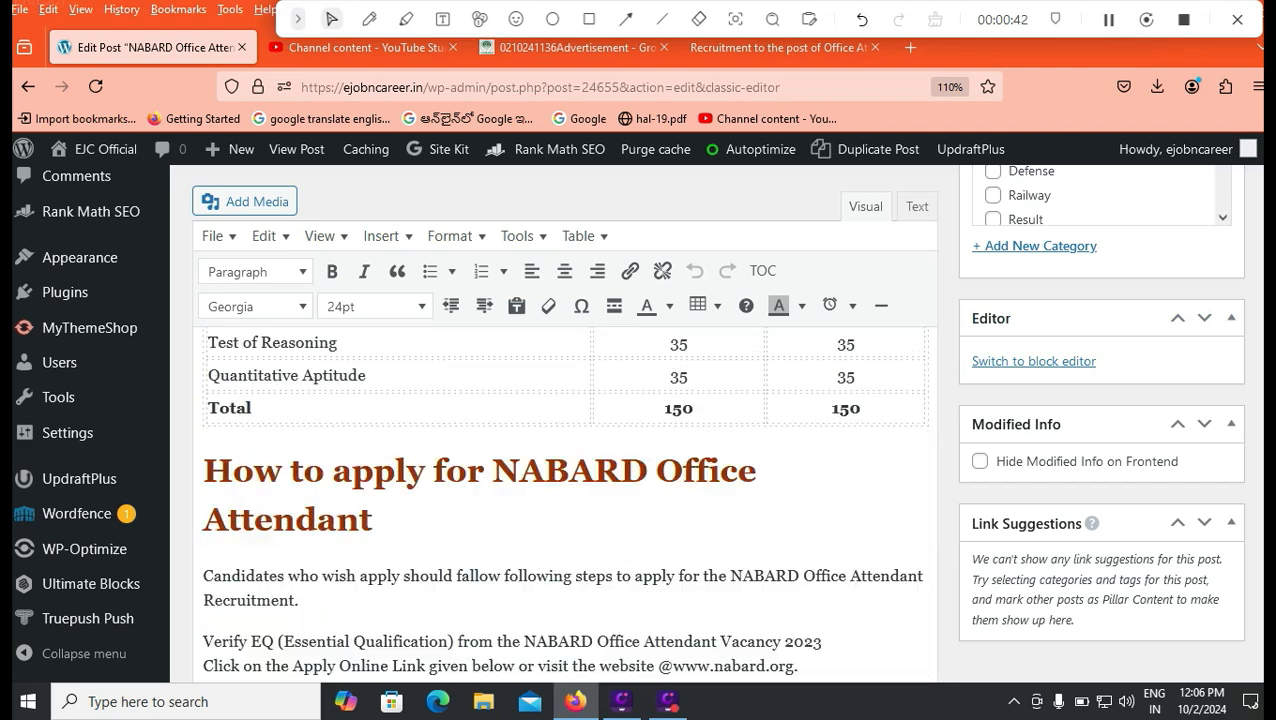
scroll(565, 500, "down", 3)
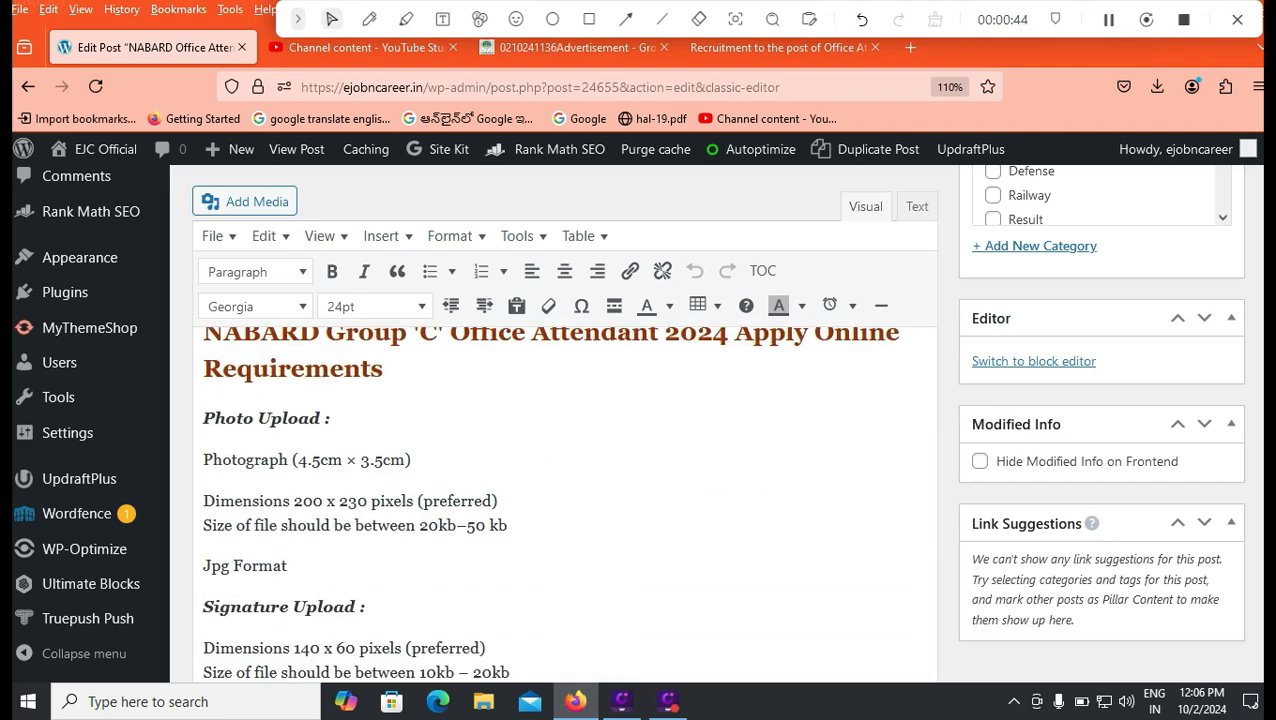
scroll(565, 500, "up", 5)
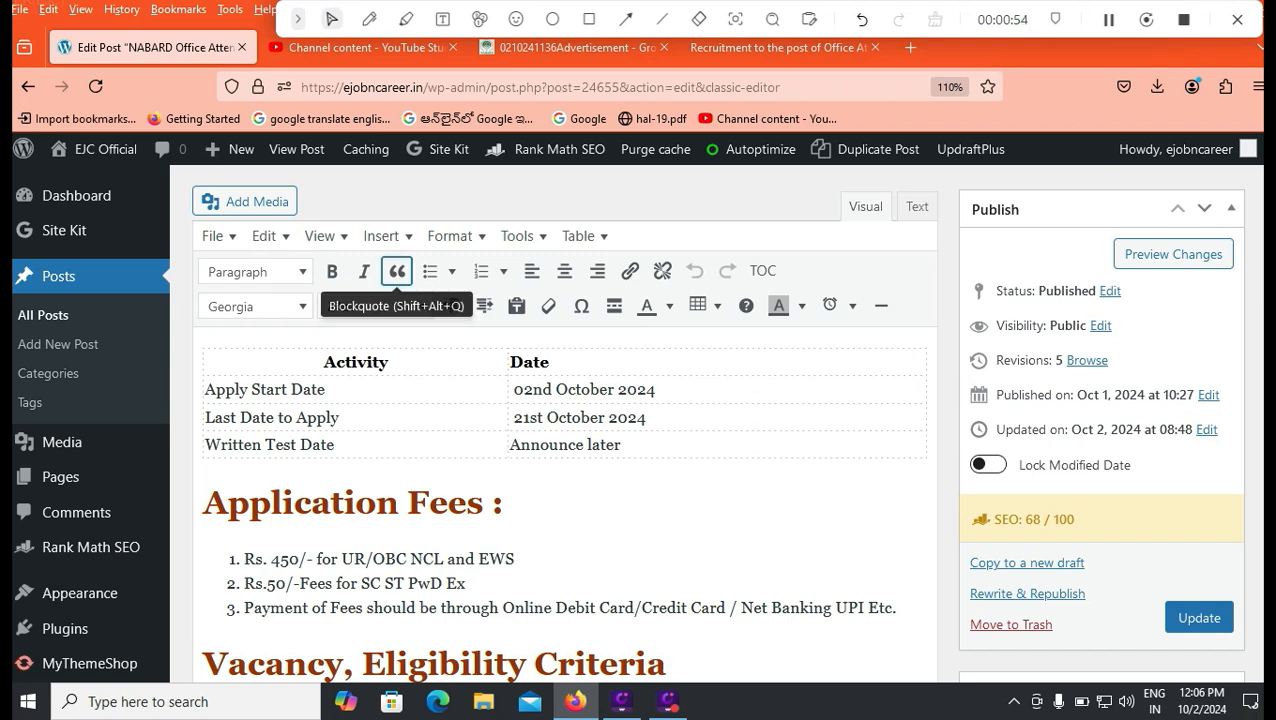
Read the advertisement's dates and the Table No. I vacancies by regional office on page 2.
left_click(640, 47)
scroll(636, 400, "down", 15)
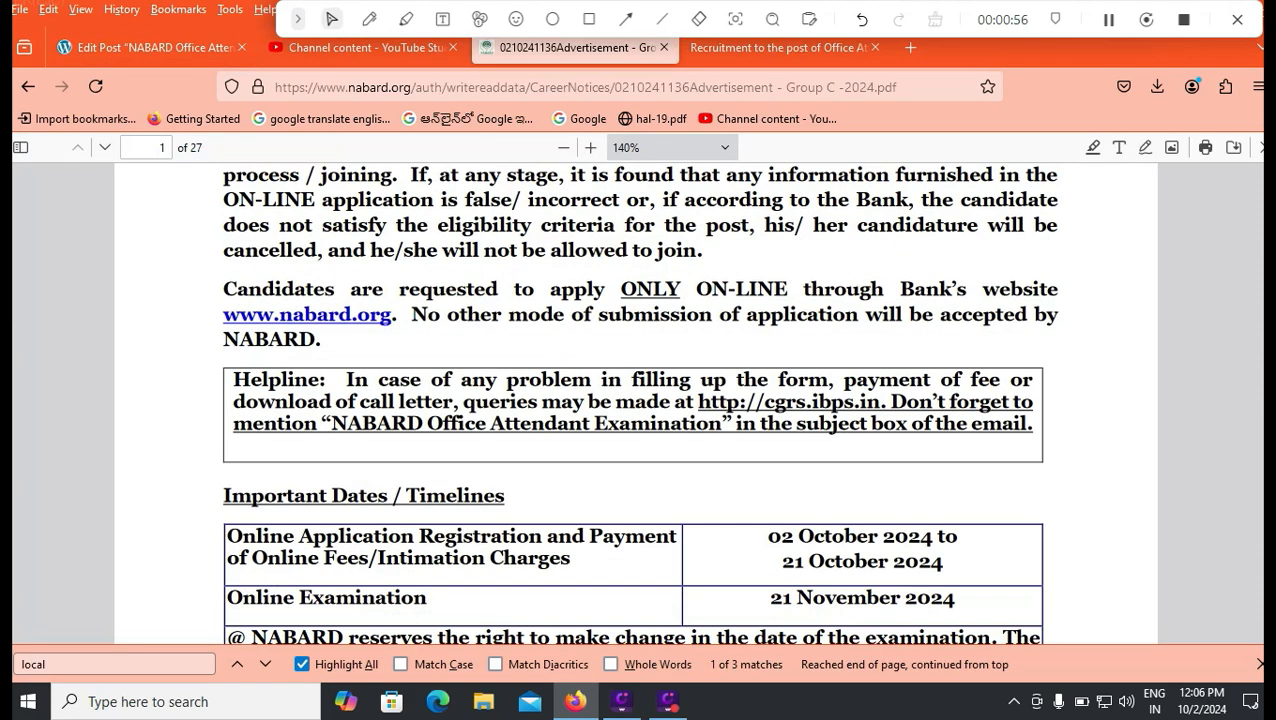
scroll(640, 400, "up", 4)
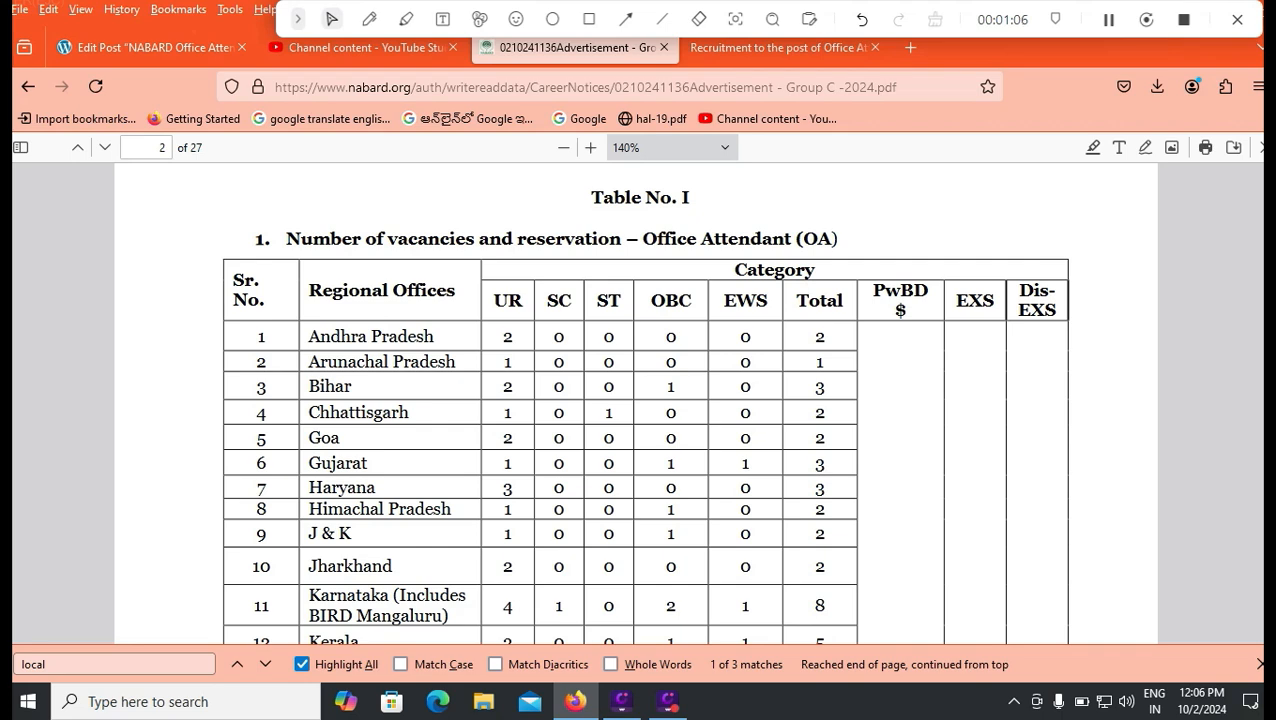
scroll(640, 400, "down", 6)
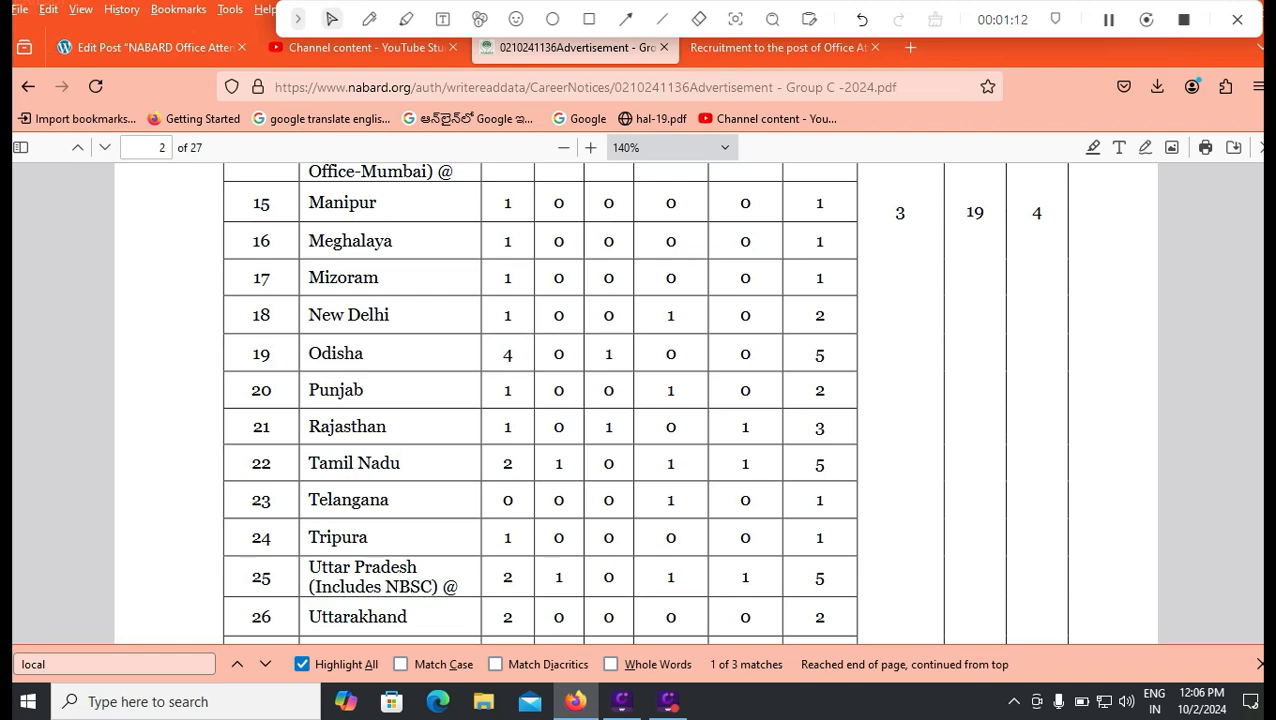
scroll(540, 400, "up", 3)
scroll(640, 400, "up", 4)
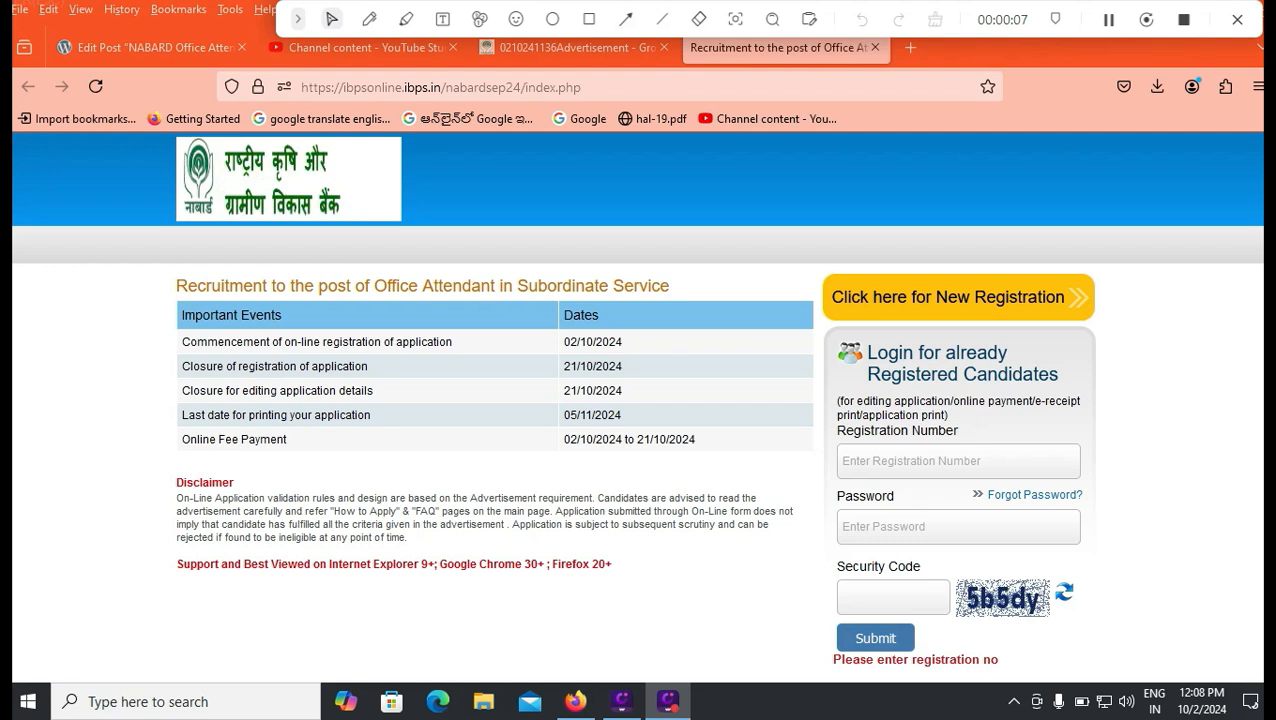
Outline the 'Click here for New Registration' link and open the new registration form.
left_click(589, 19)
mouse_move(808, 266)
left_mouse_down()
mouse_move(818, 280)
mouse_move(1040, 338)
mouse_move(1108, 336)
left_mouse_up()
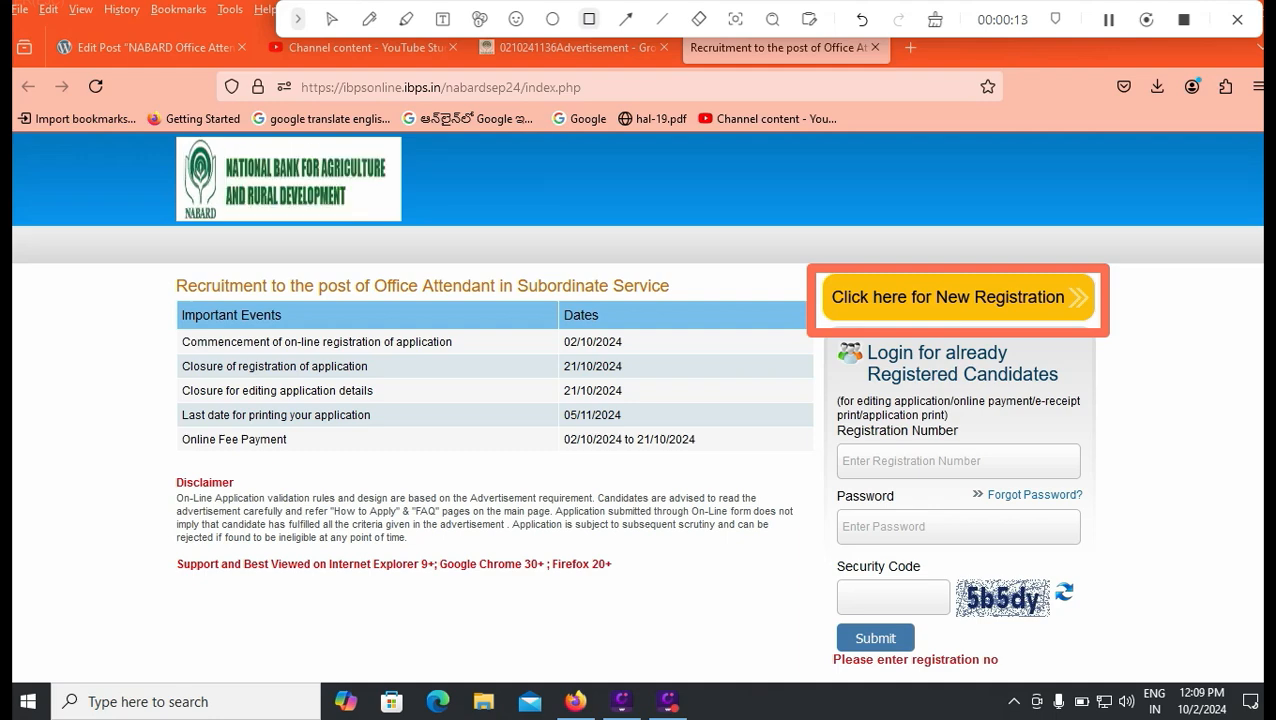
left_click(332, 19)
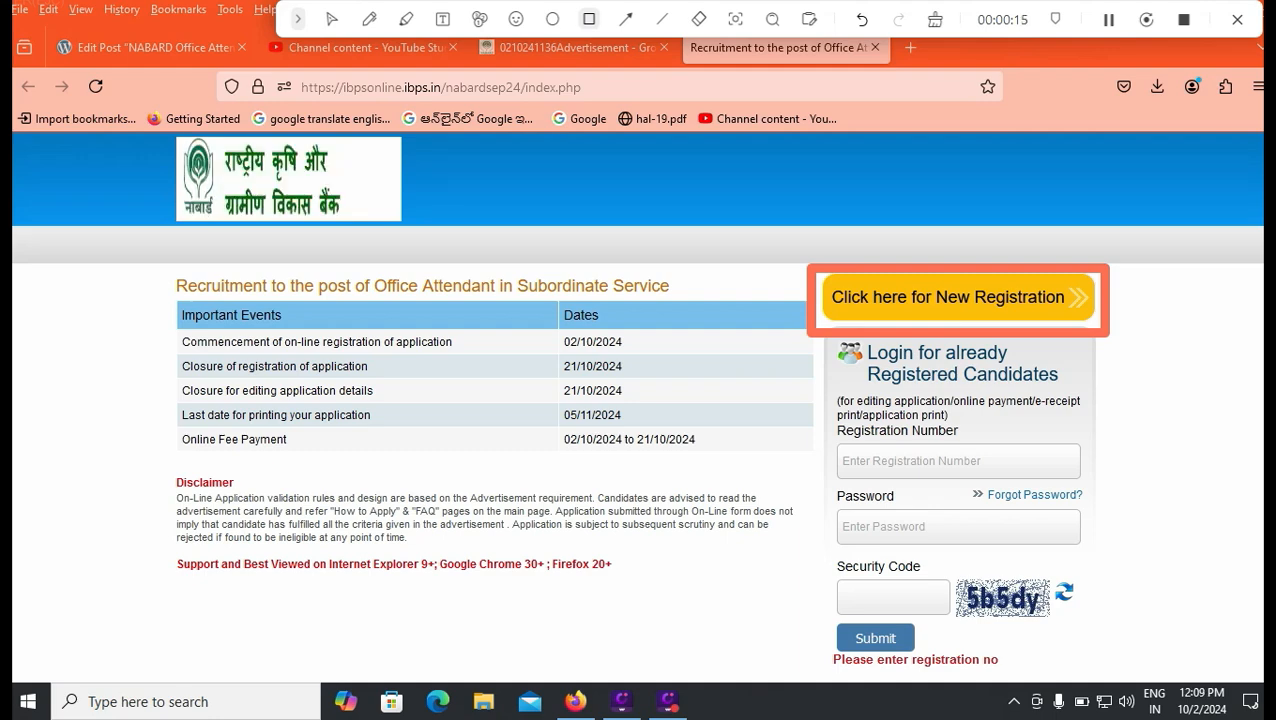
left_click(944, 297)
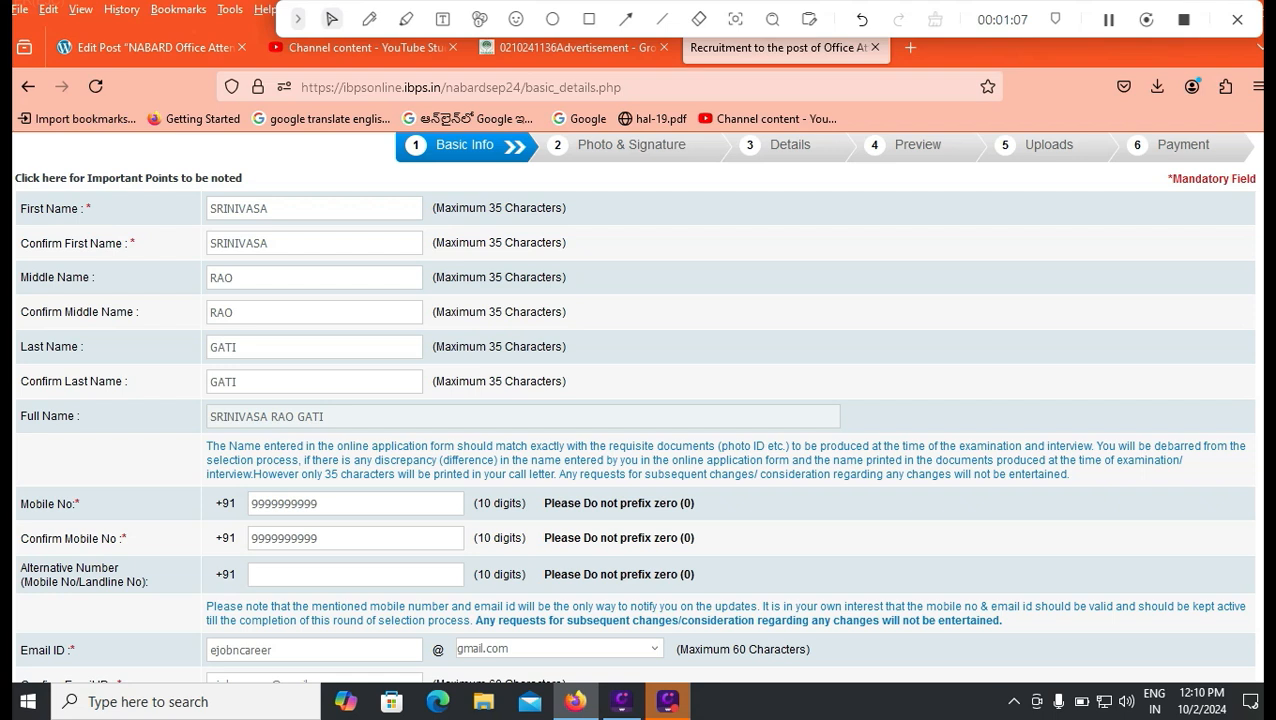
Check the entered first name, middle name and mobile number on the Basic Info form.
left_click(234, 312)
left_click(269, 208)
scroll(634, 400, "down", 2)
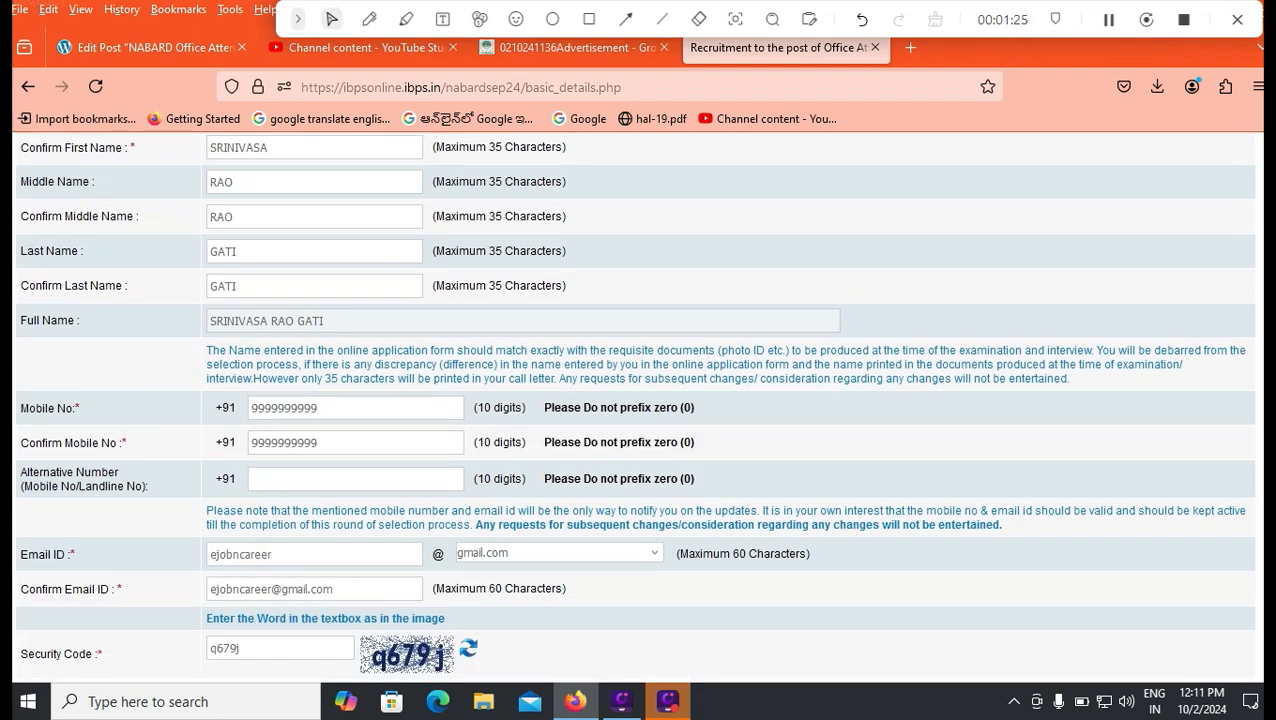
left_click(318, 407)
Keep gmail.com as the e-mail domain and outline the Save & Next button.
left_click(558, 553)
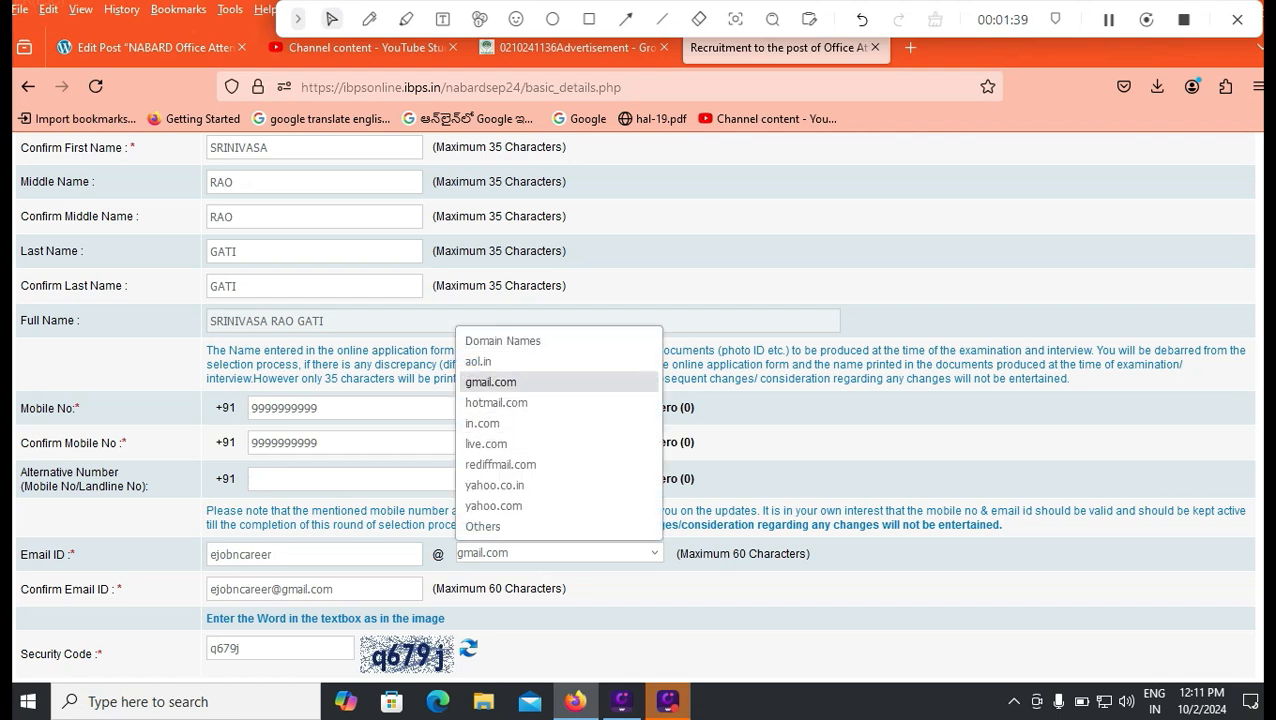
left_click(491, 382)
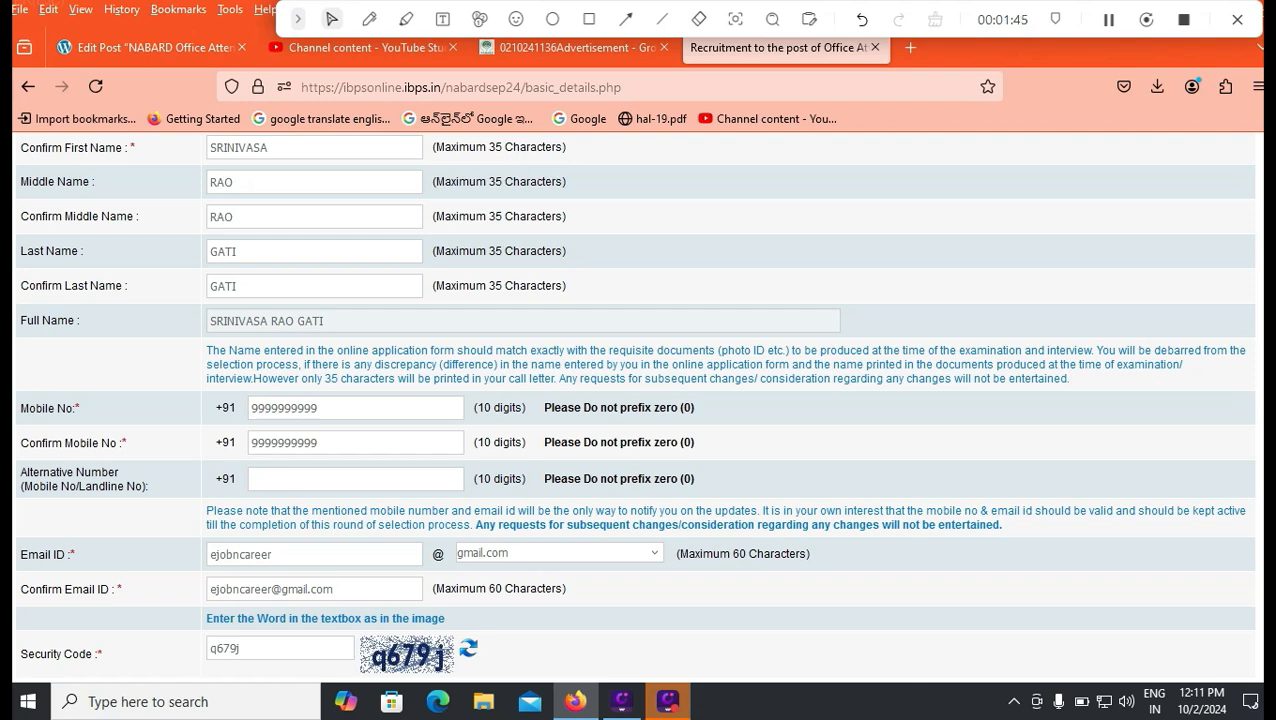
scroll(635, 404, "down", 2)
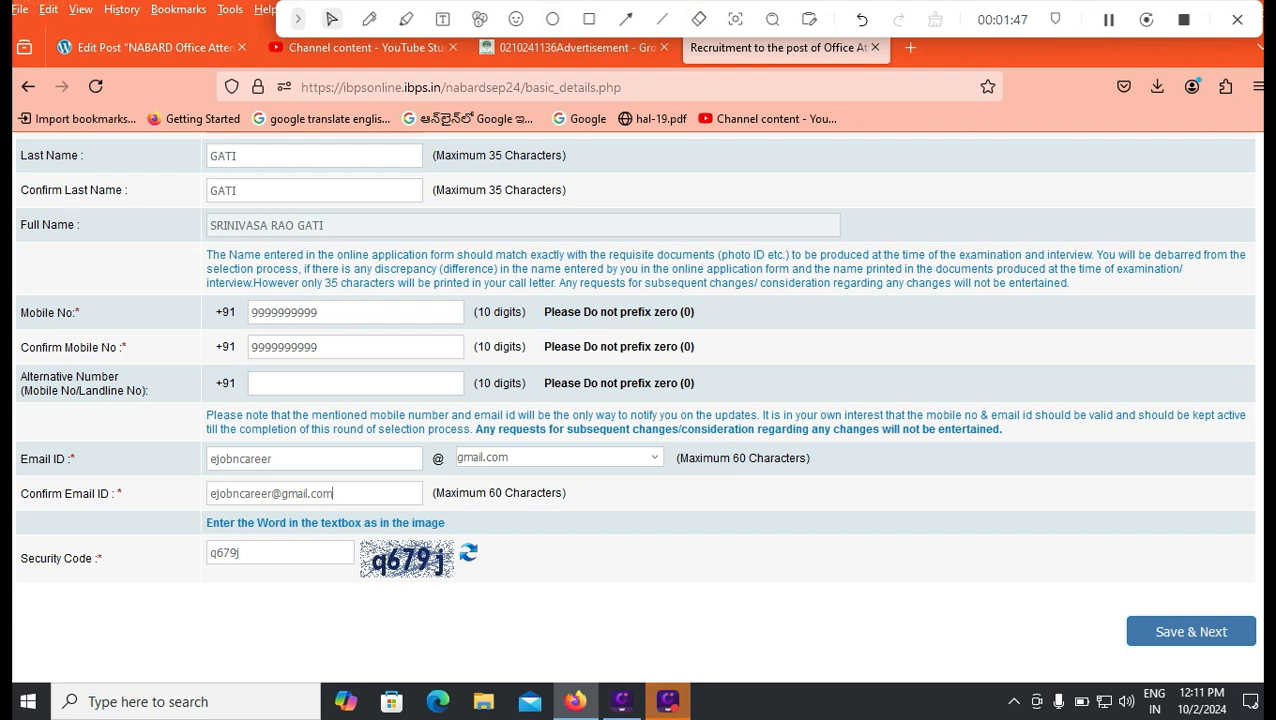
left_click(589, 19)
mouse_move(1104, 601)
left_mouse_down()
mouse_move(1188, 710)
mouse_move(1168, 668)
left_mouse_up()
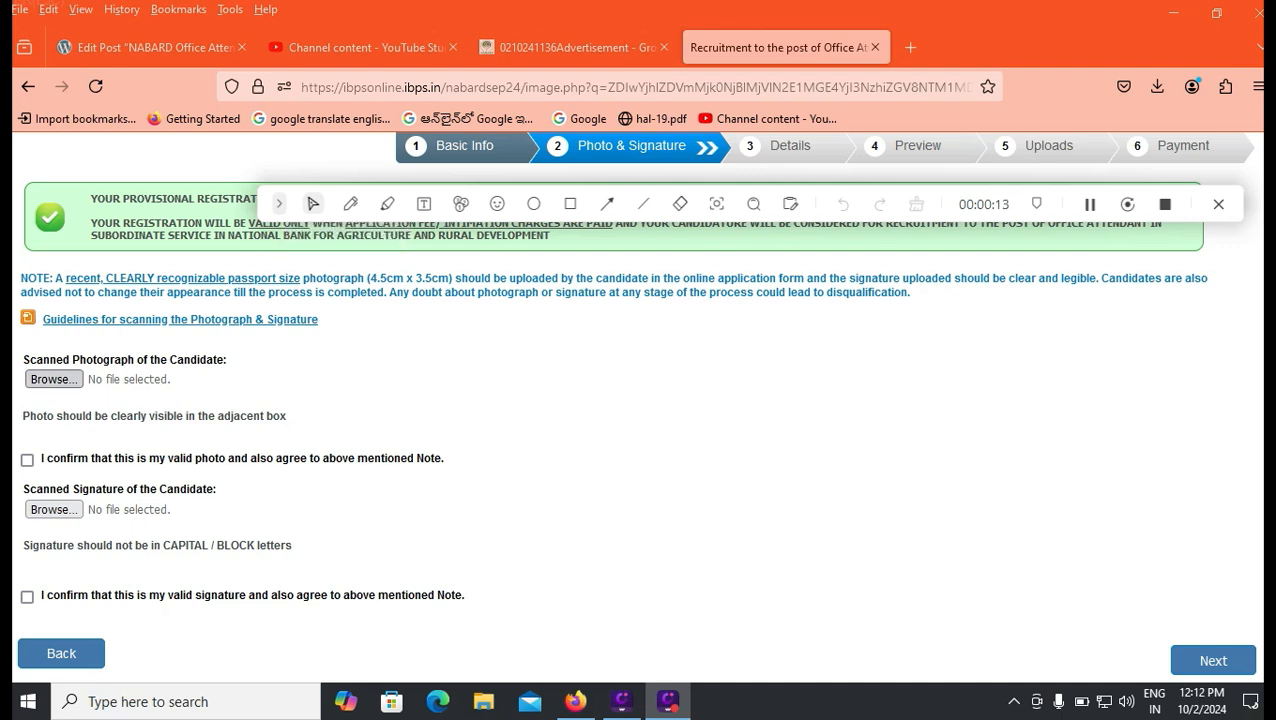
Tick the 'I confirm' declarations for both the photo and the signature.
left_click(27, 460)
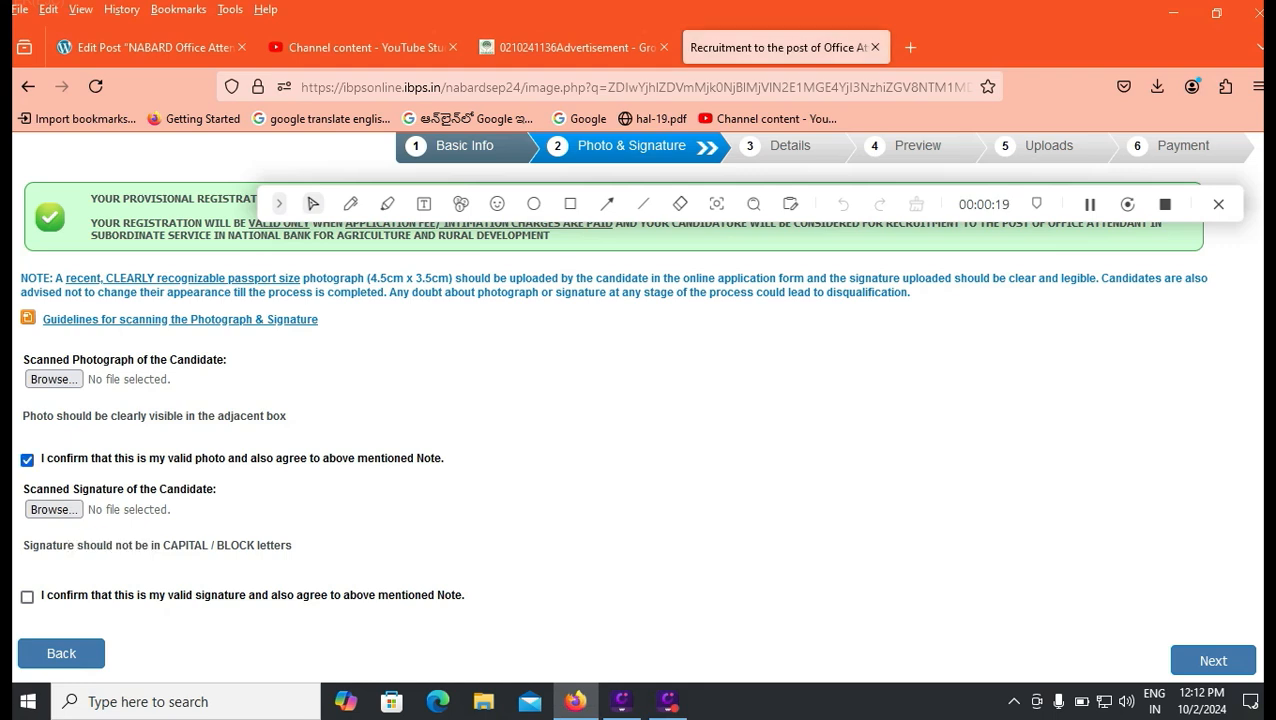
left_click(27, 597)
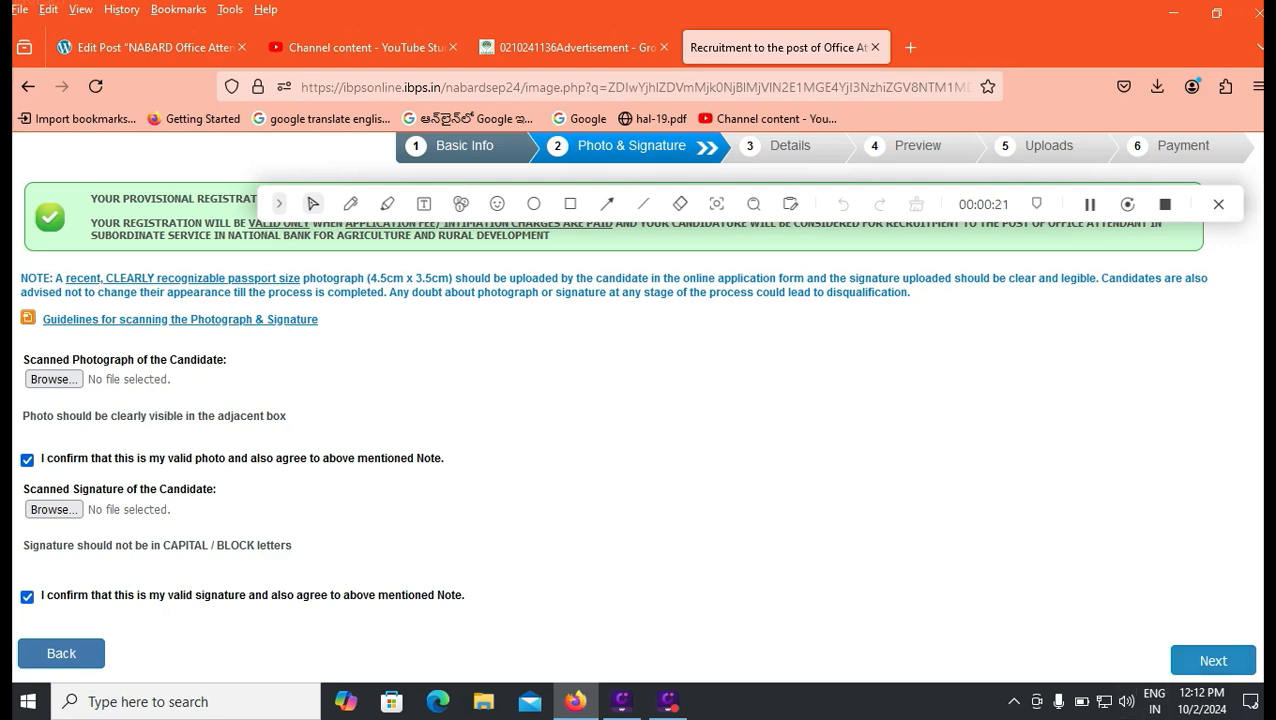
left_click(150, 47)
Highlight the 20kb–50 kb photo size, Black Ink pen and Jpg Format signature requirements.
scroll(565, 500, "down", 15)
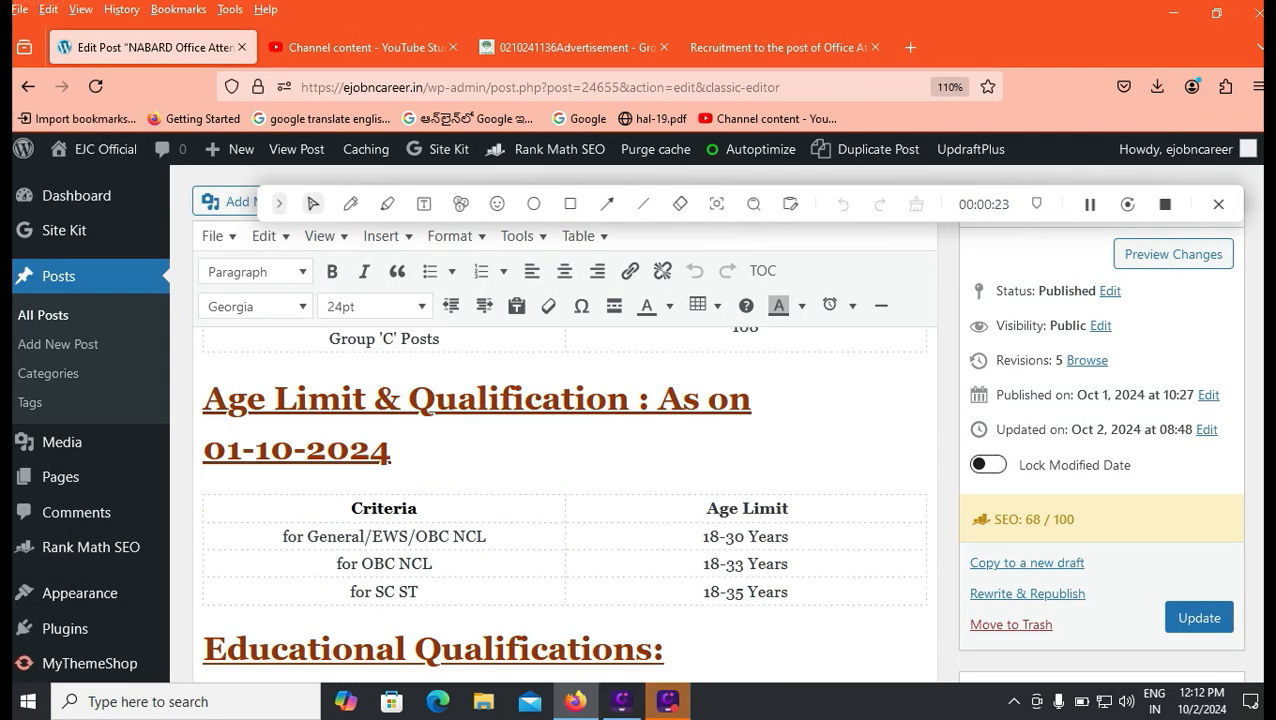
scroll(565, 500, "down", 15)
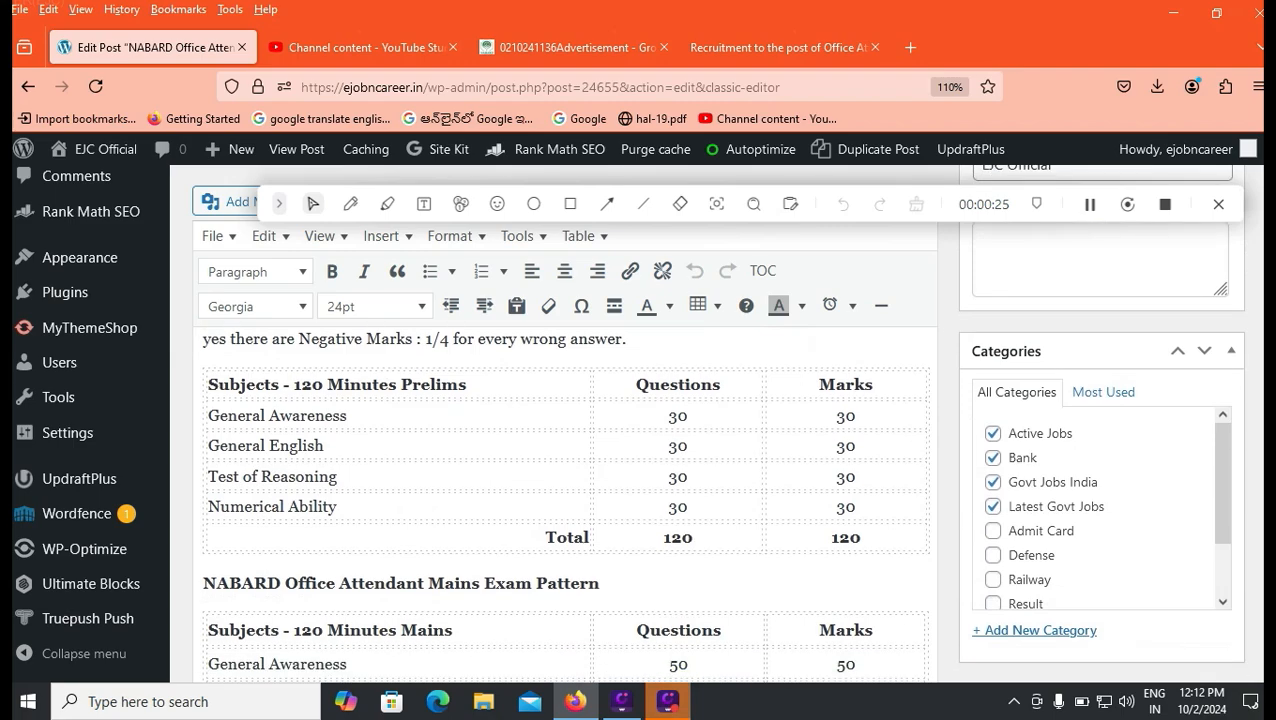
scroll(565, 500, "down", 2)
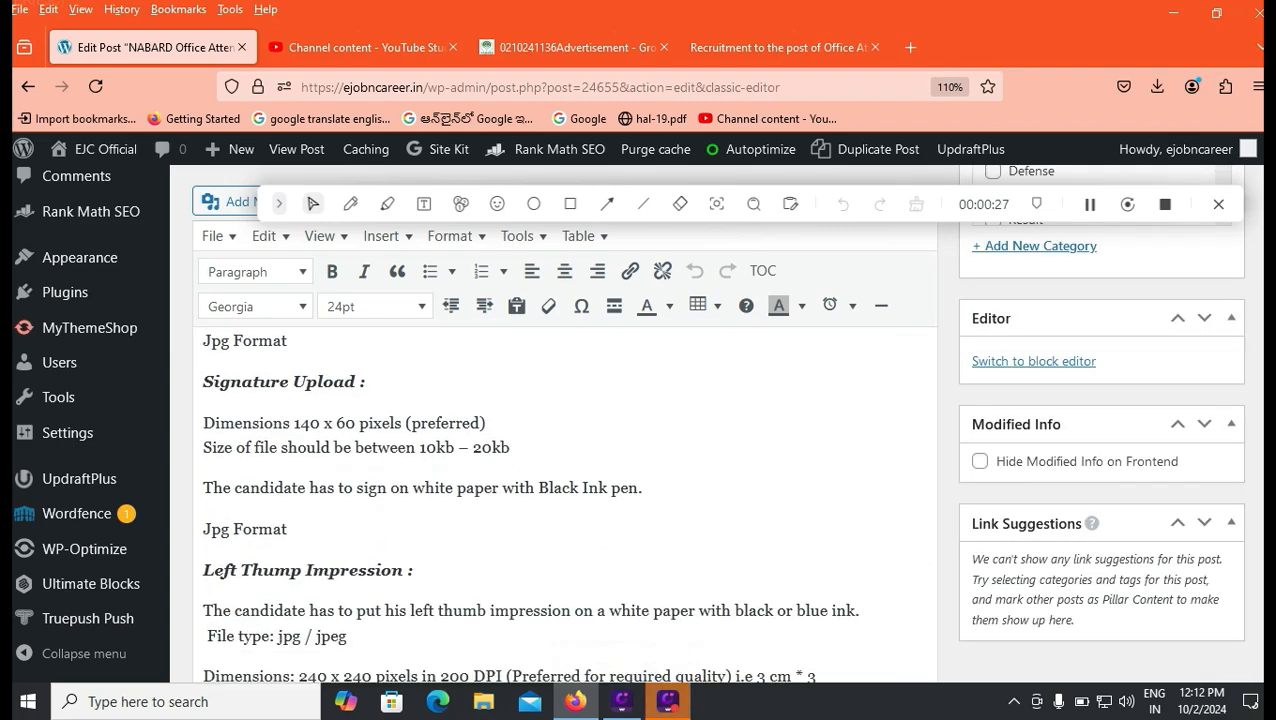
scroll(565, 500, "up", 4)
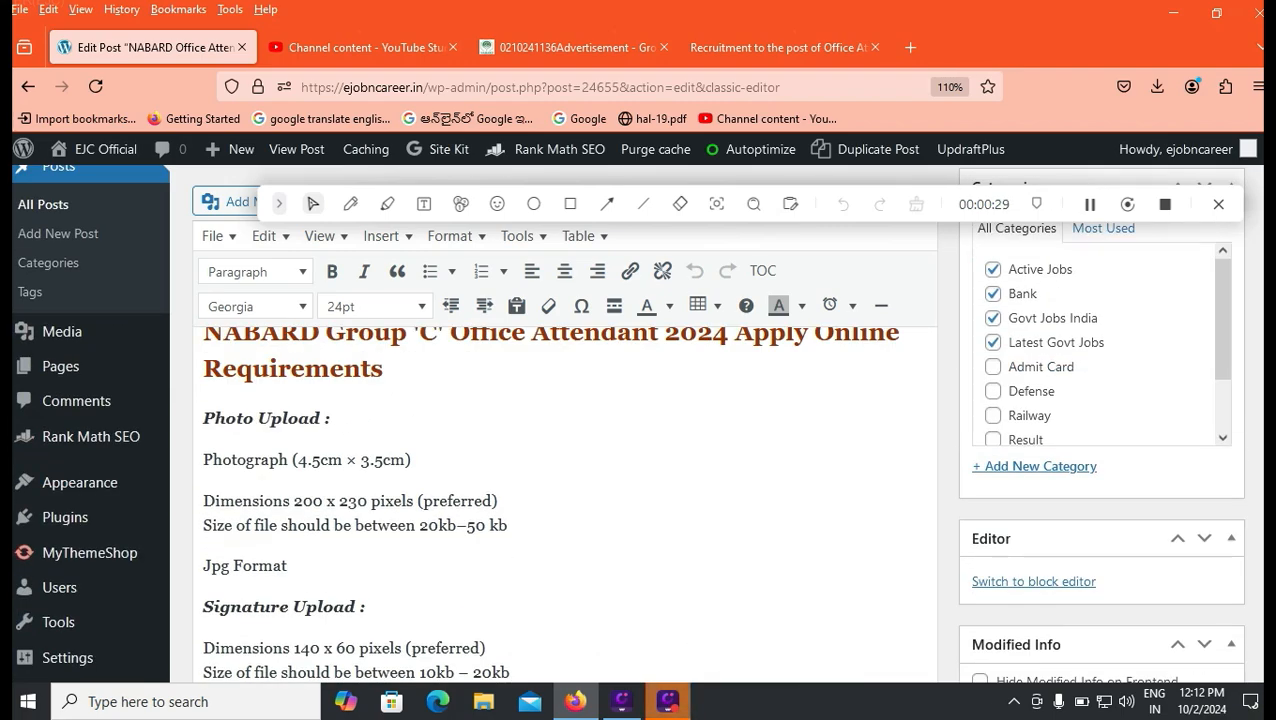
left_click_drag(419, 525, 508, 525)
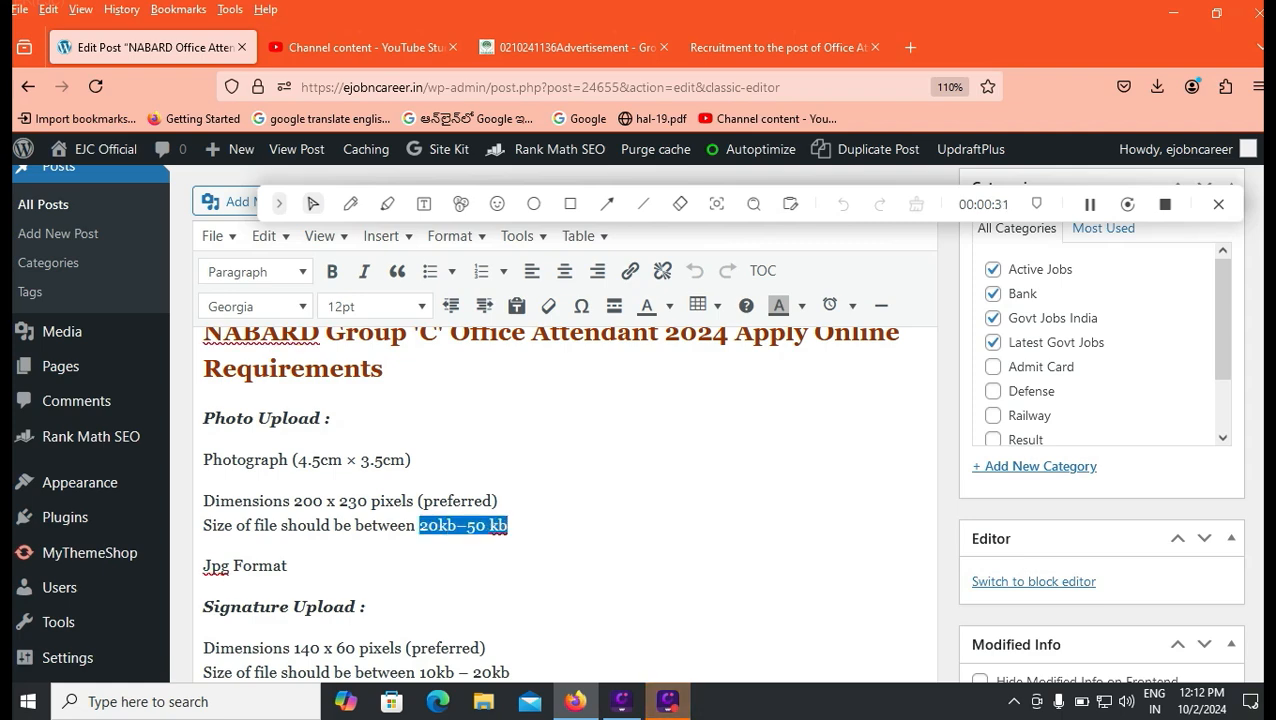
scroll(565, 500, "down", 2)
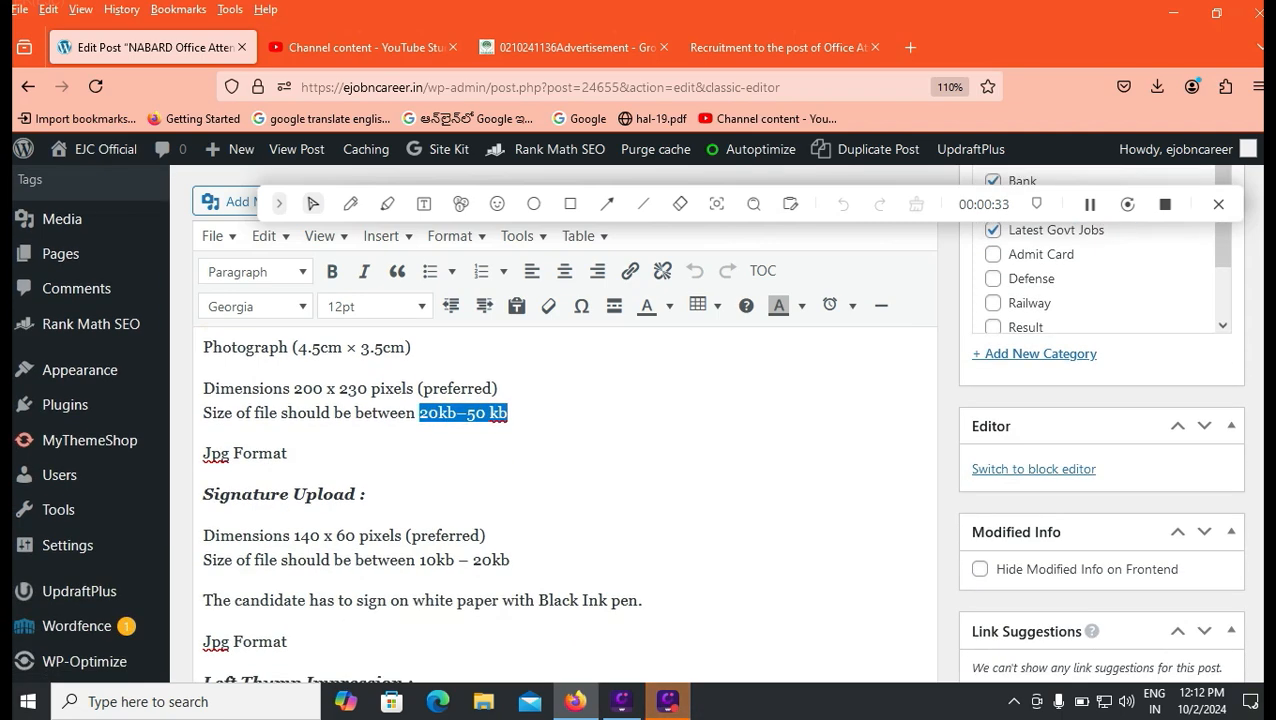
left_click_drag(536, 600, 620, 600)
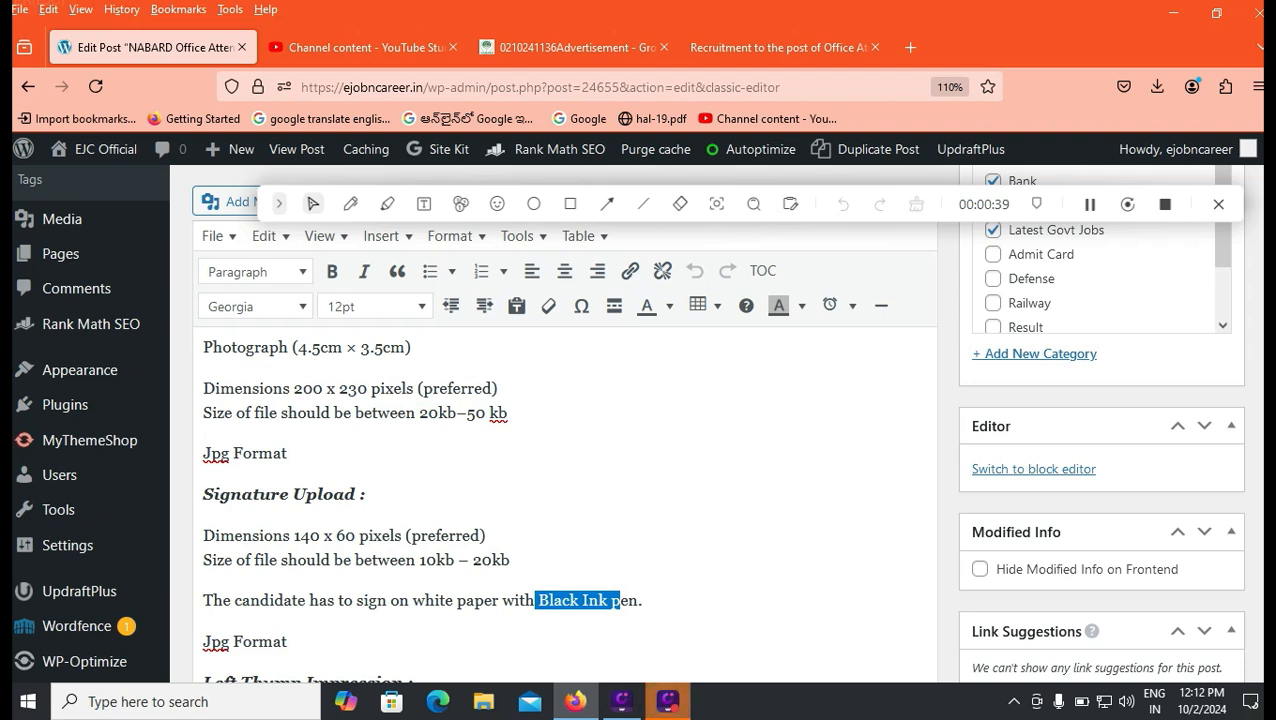
left_click_drag(288, 641, 233, 641)
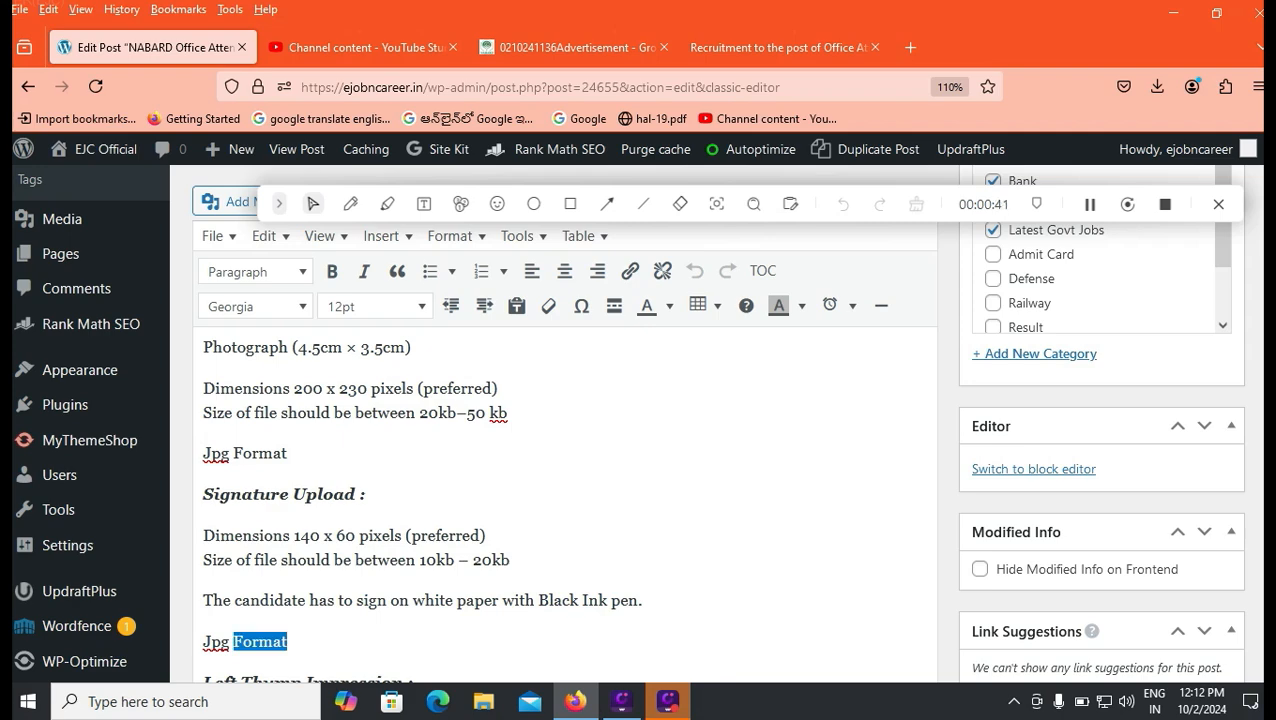
key("ctrl+Tab")
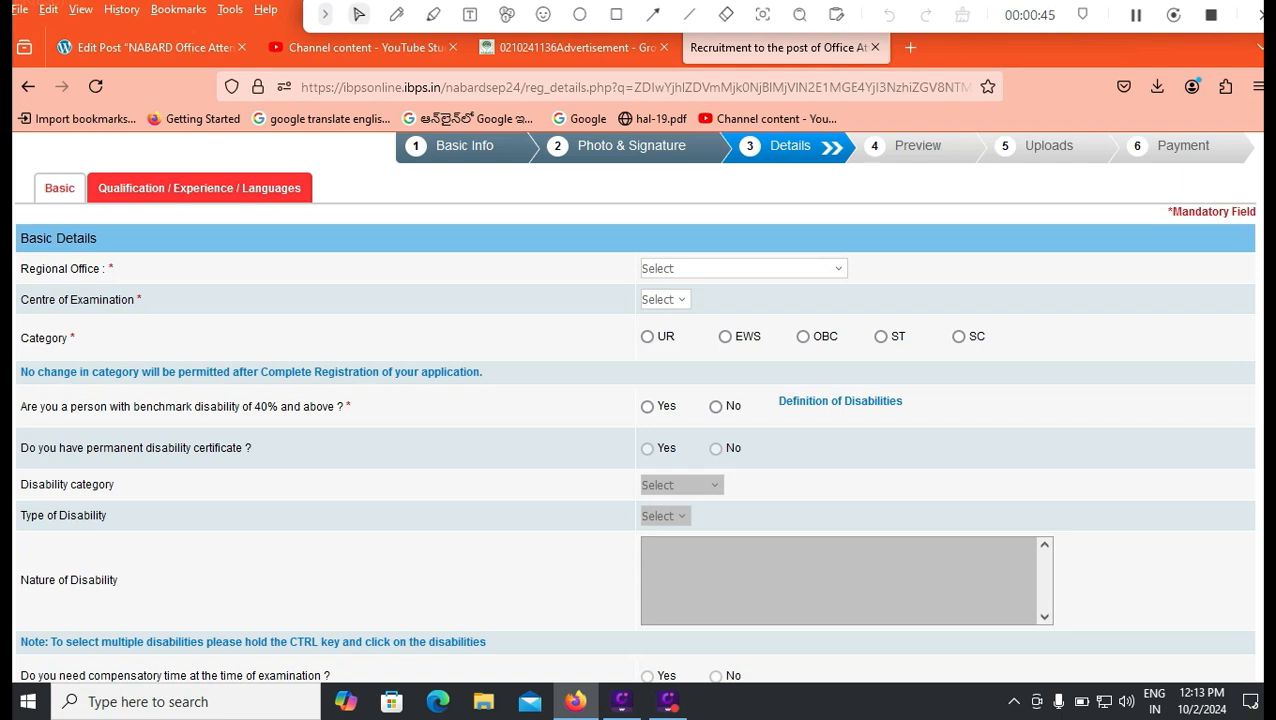
Choose Andhra Pradesh as Regional Office and browse its examination centres, leaving Select.
key("alt+Down")
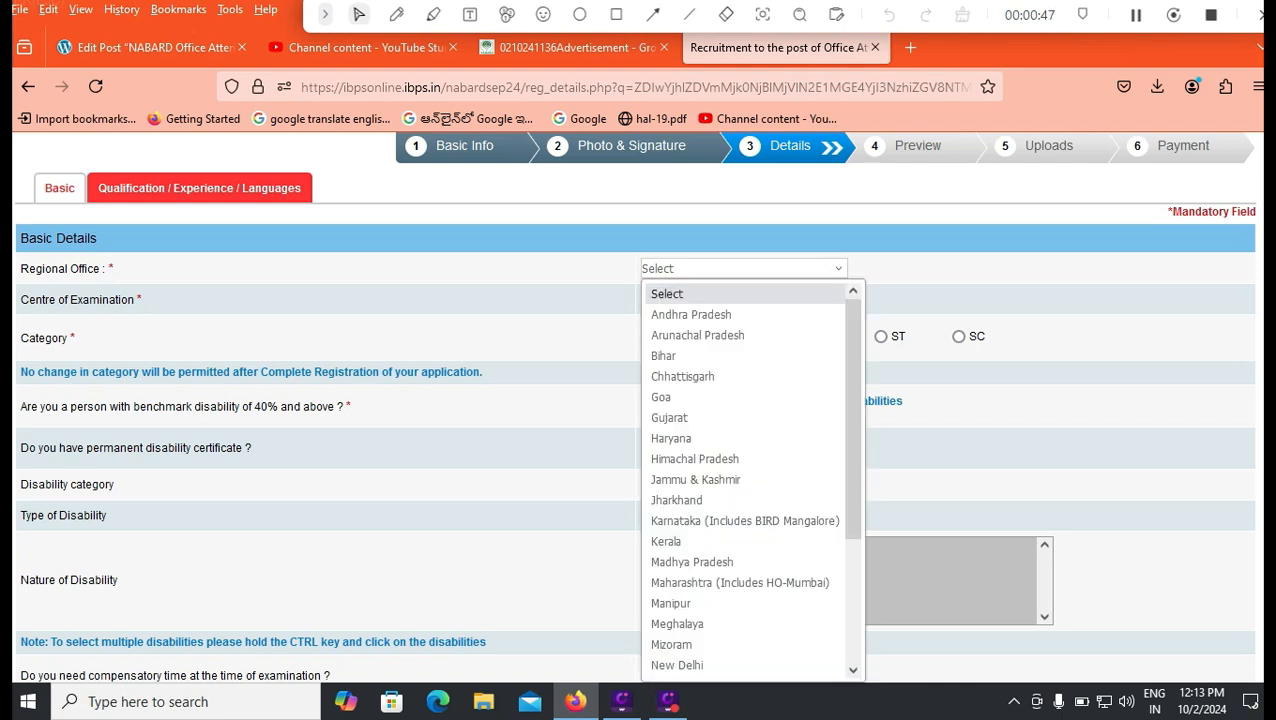
key("Down")
key("Down")
key("Down")
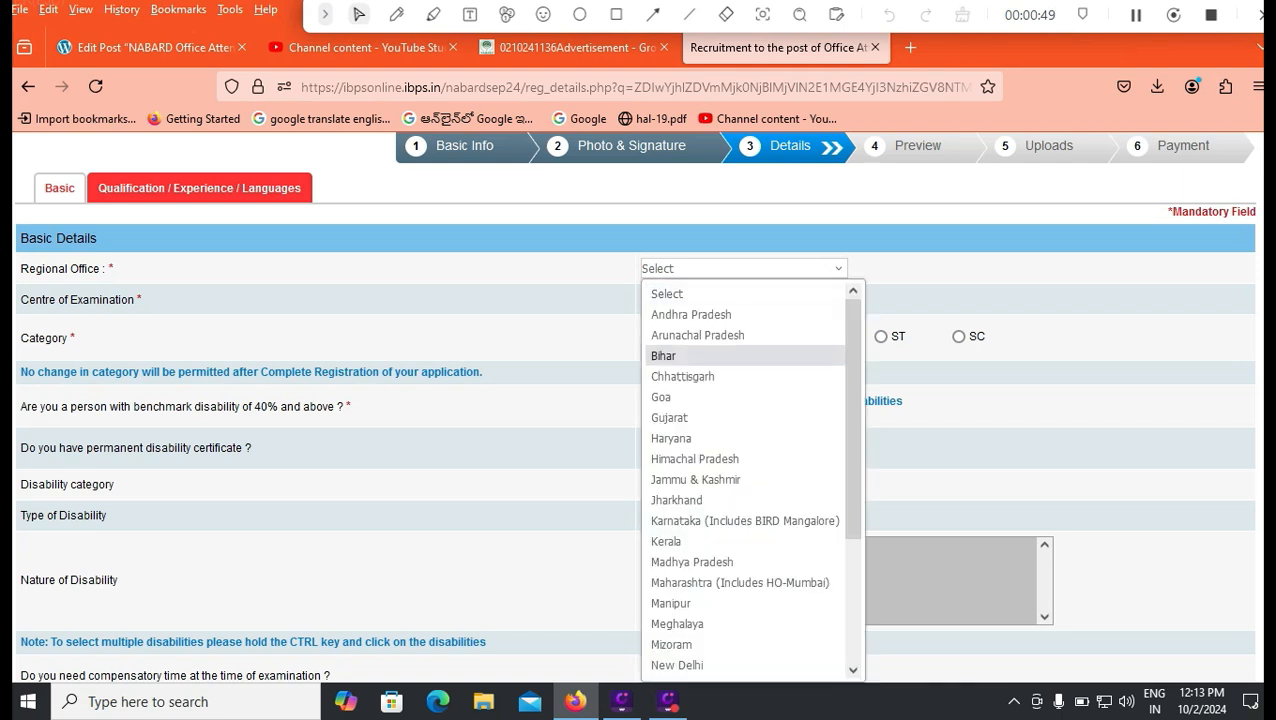
key("Up")
key("Up")
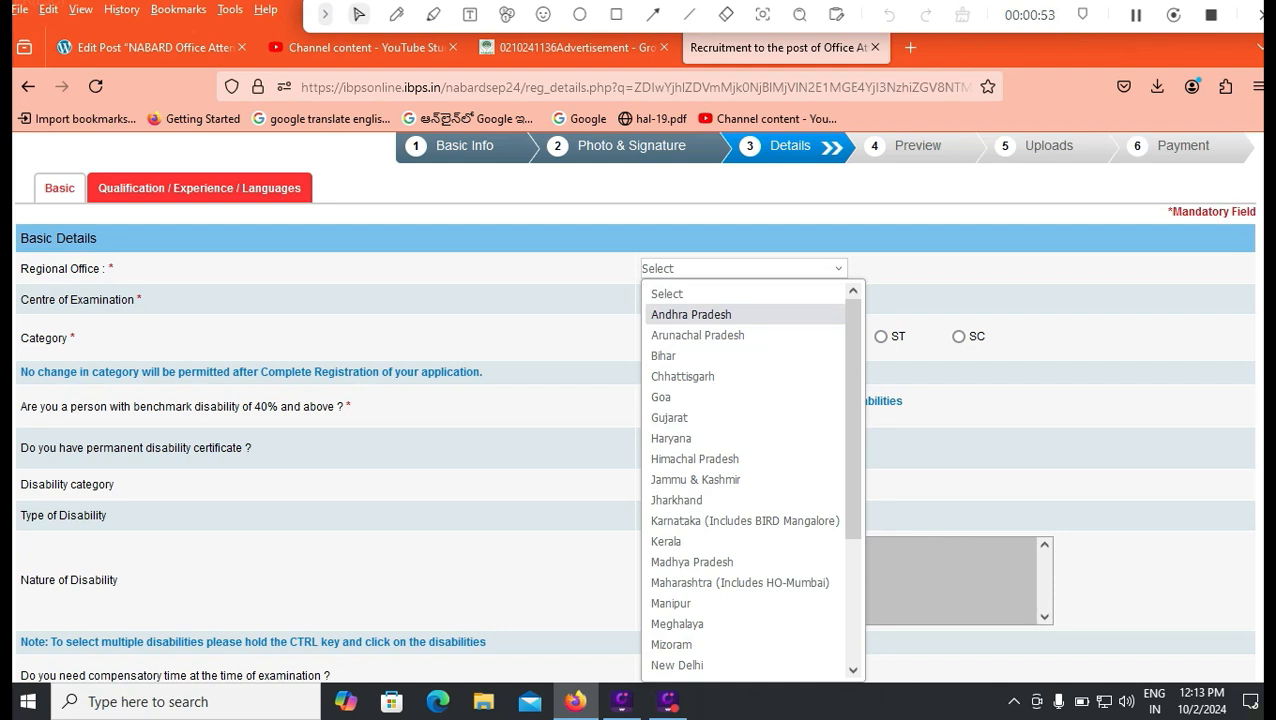
key("Down")
key("Down")
key("Down")
key("Down")
key("Down")
key("Down")
key("Down")
key("Down")
key("Down")
key("Down")
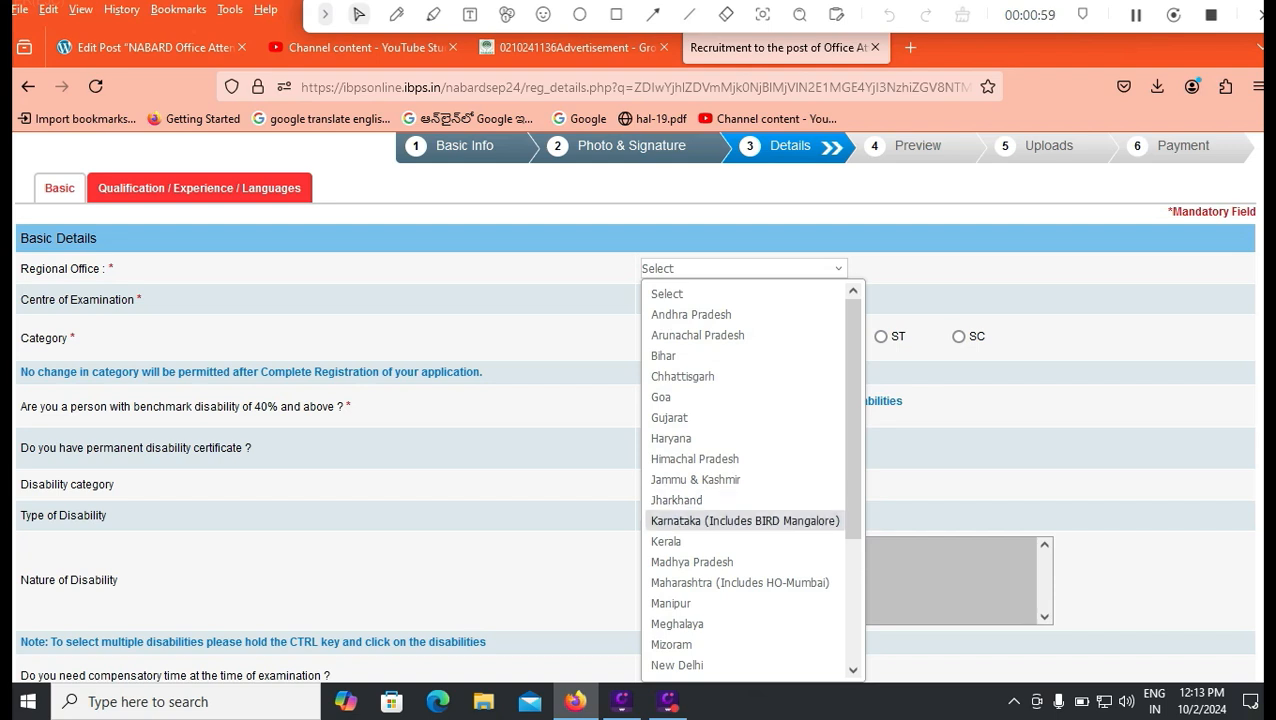
key("Up")
key("Up")
key("Up")
key("Up")
key("Up")
key("Up")
key("Up")
key("Up")
key("Up")
key("Up")
key("Return")
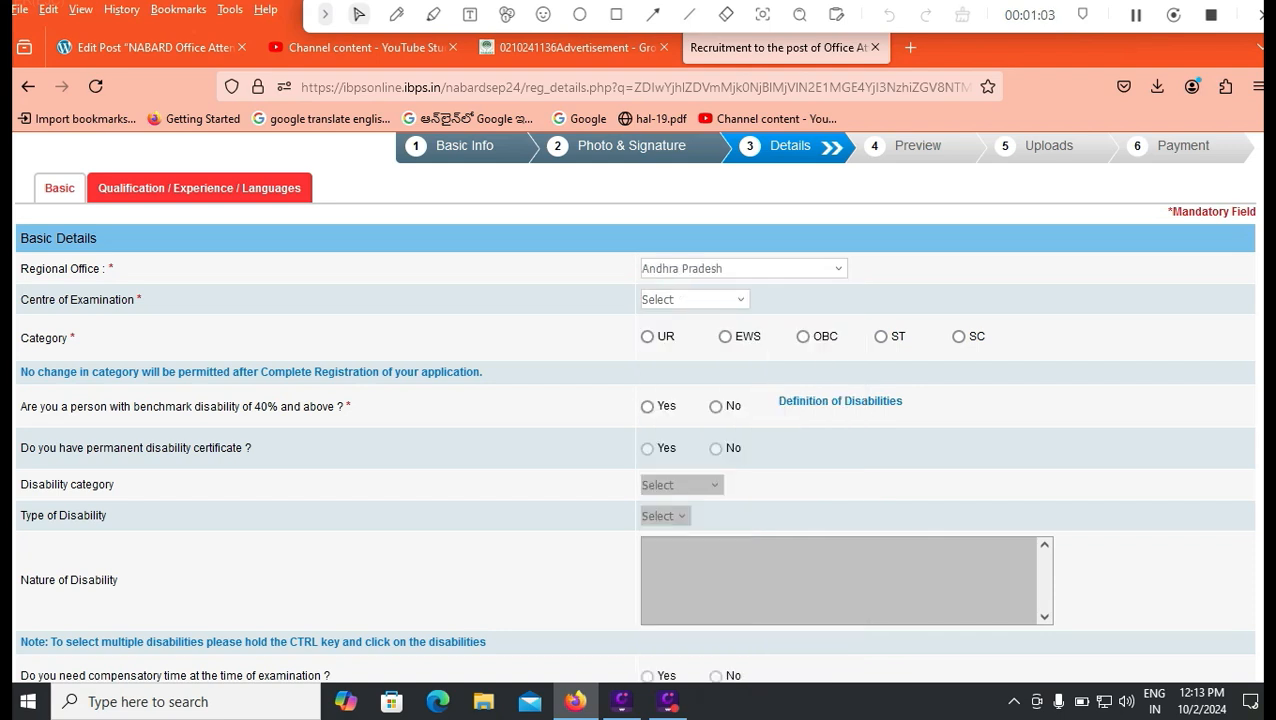
key("Tab")
key("alt+Down")
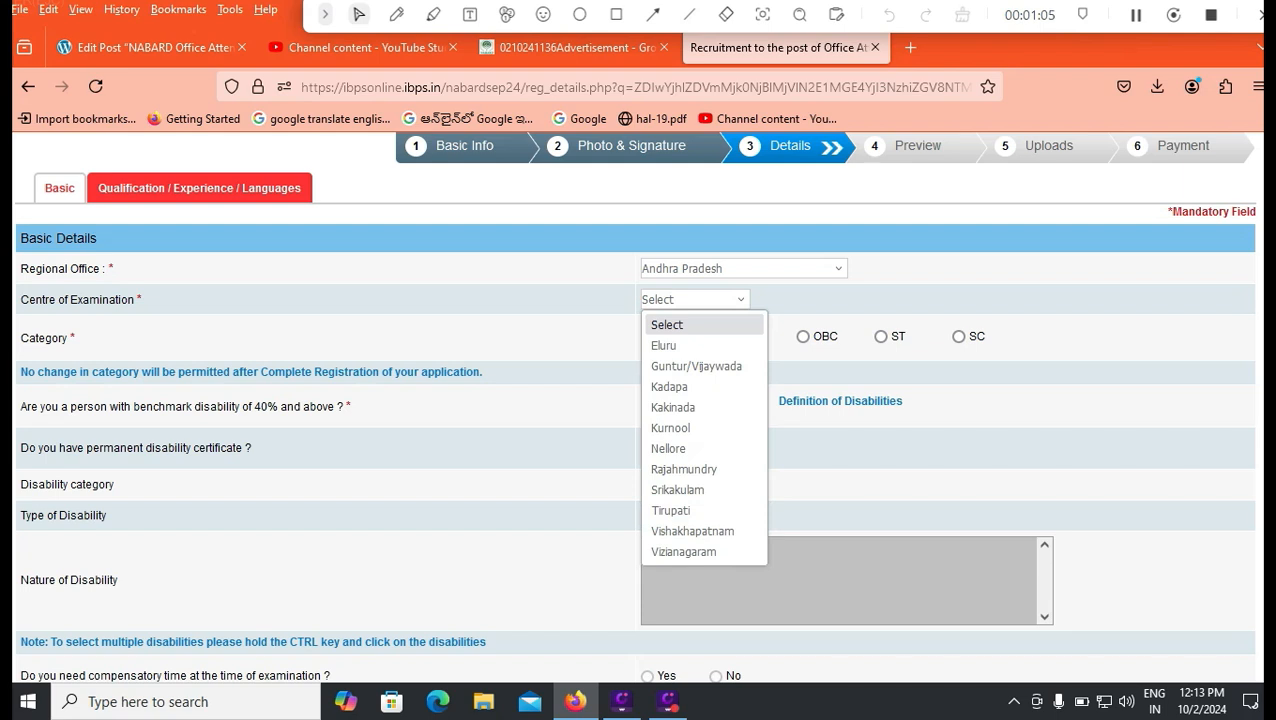
key("Down")
key("Down")
key("Down")
key("Down")
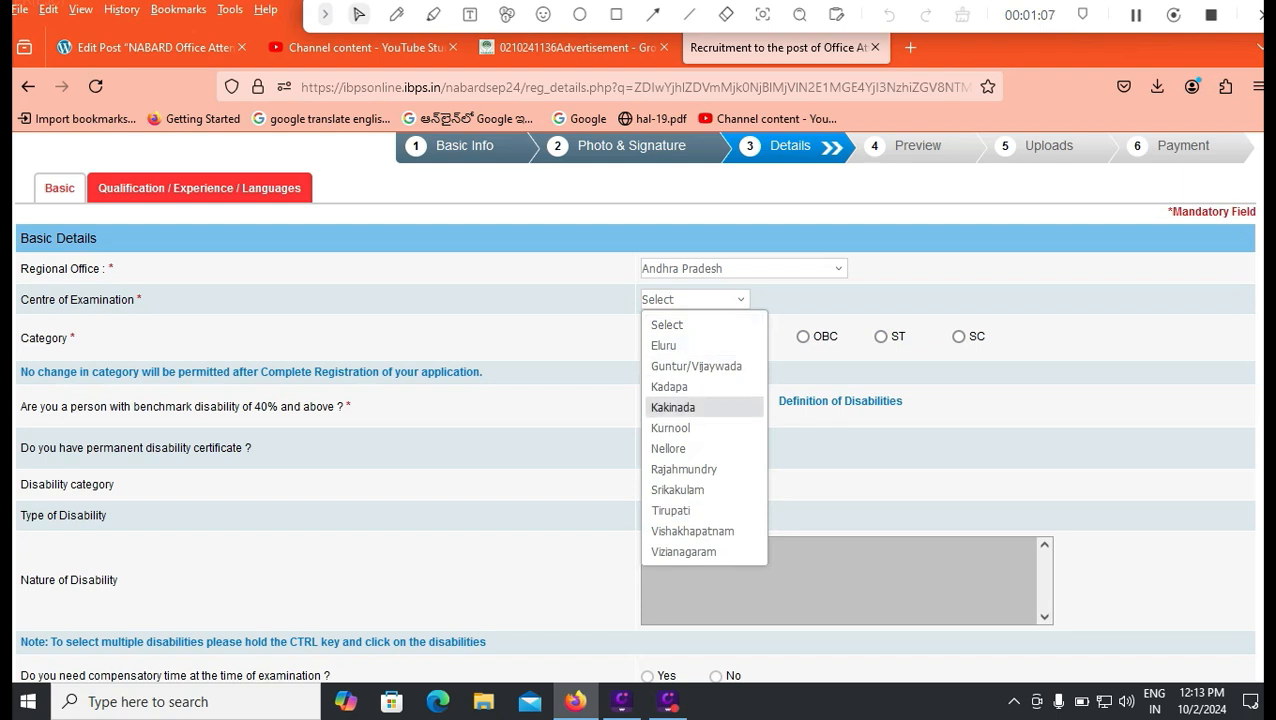
key("Down")
key("Down")
key("Down")
key("Down")
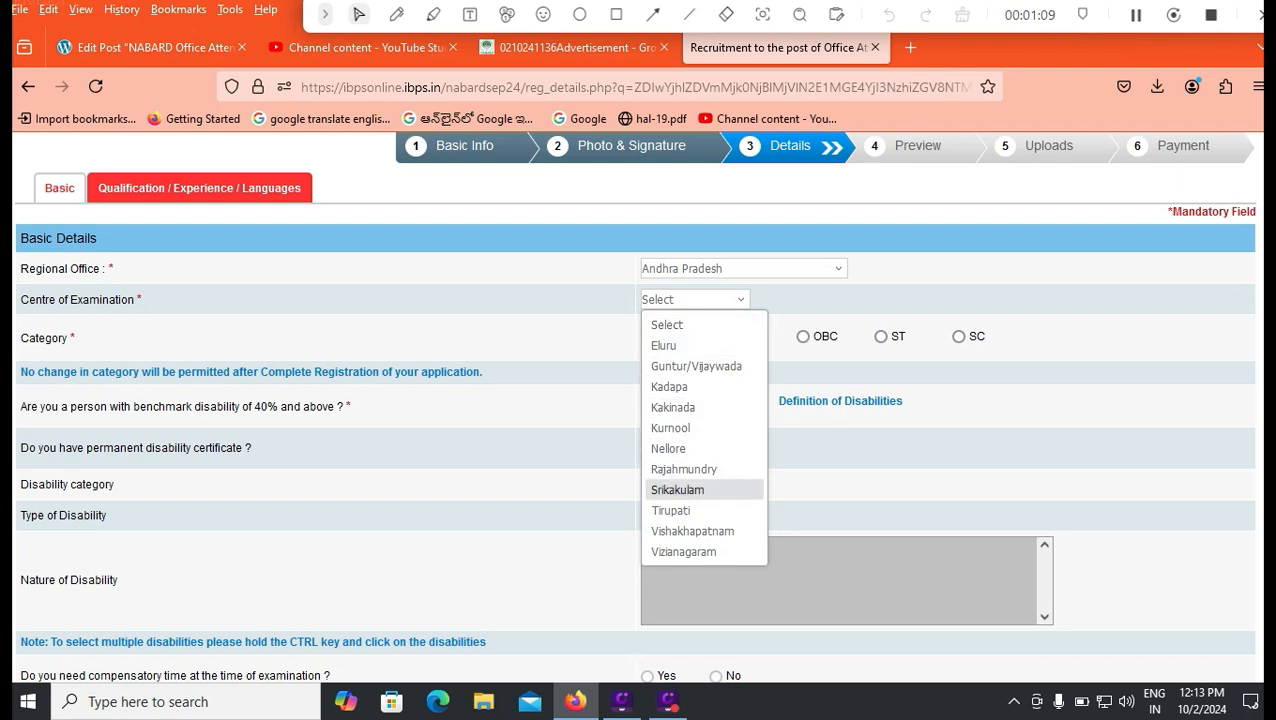
key("Home")
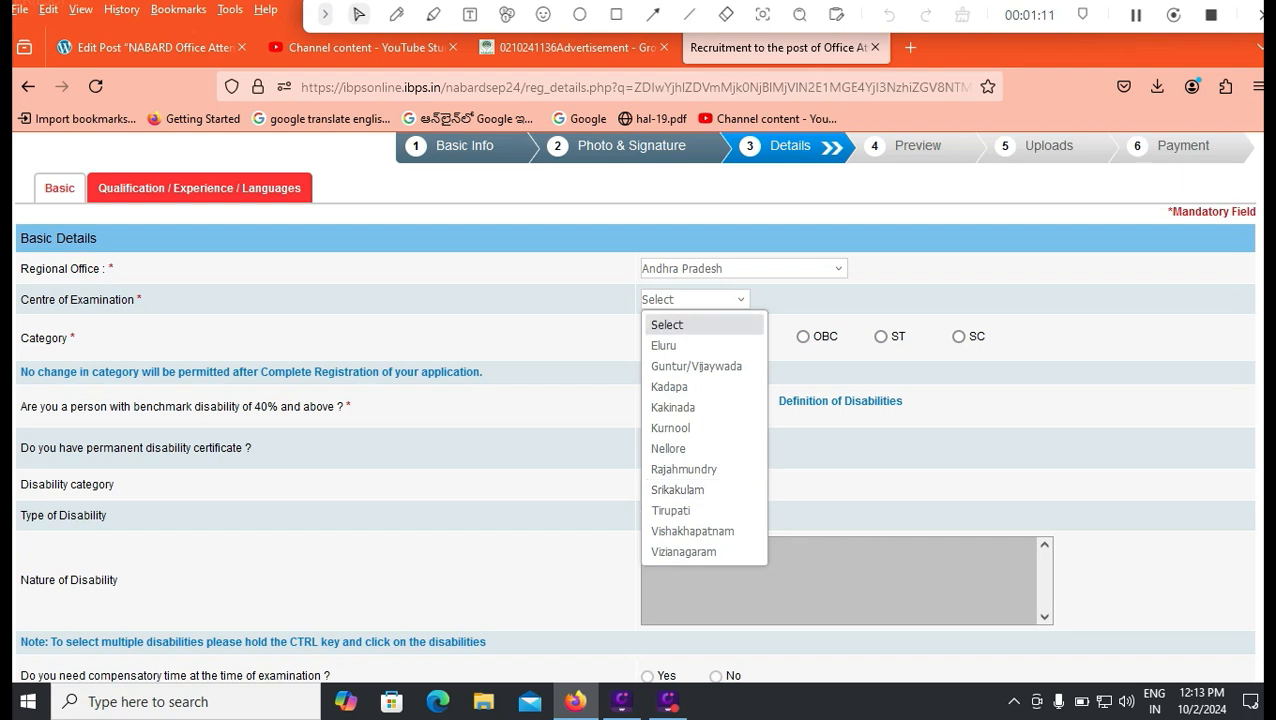
key("Escape")
Try Telangana as Regional Office and look through its examination centres.
key("shift+Tab")
key("alt+Down")
key("t")
key("Down")
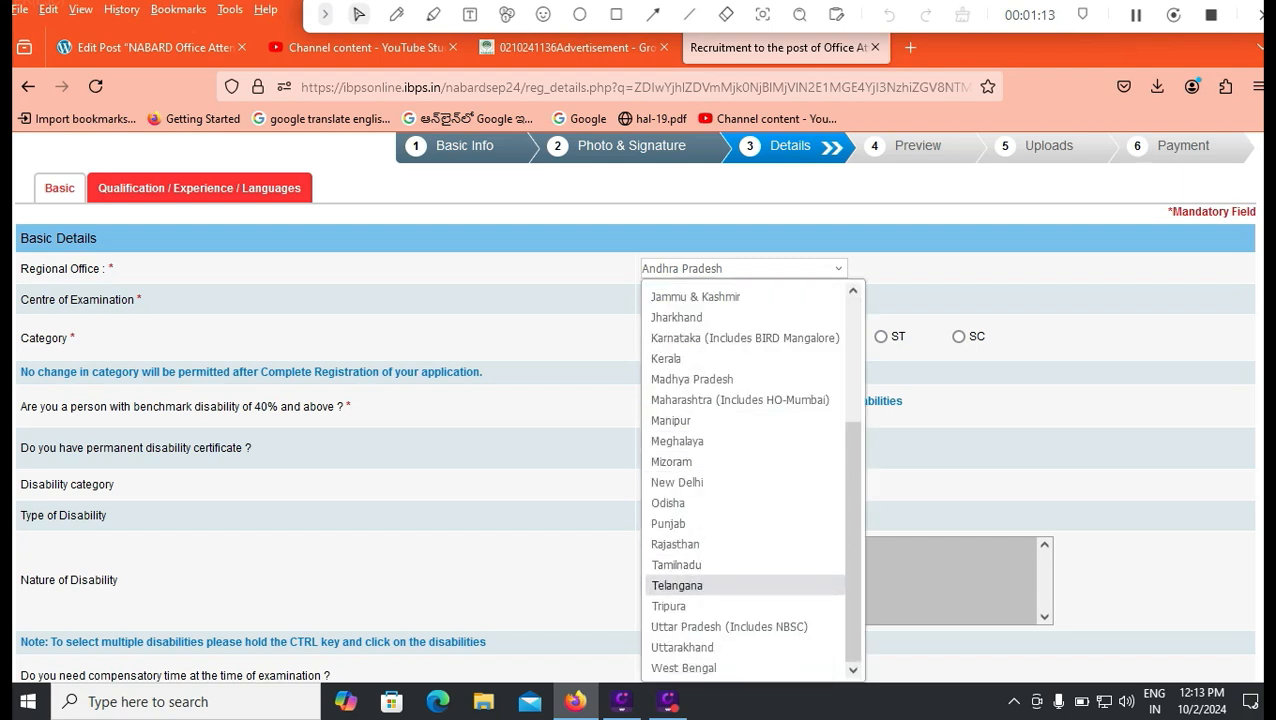
key("Return")
key("Tab")
key("alt+Down")
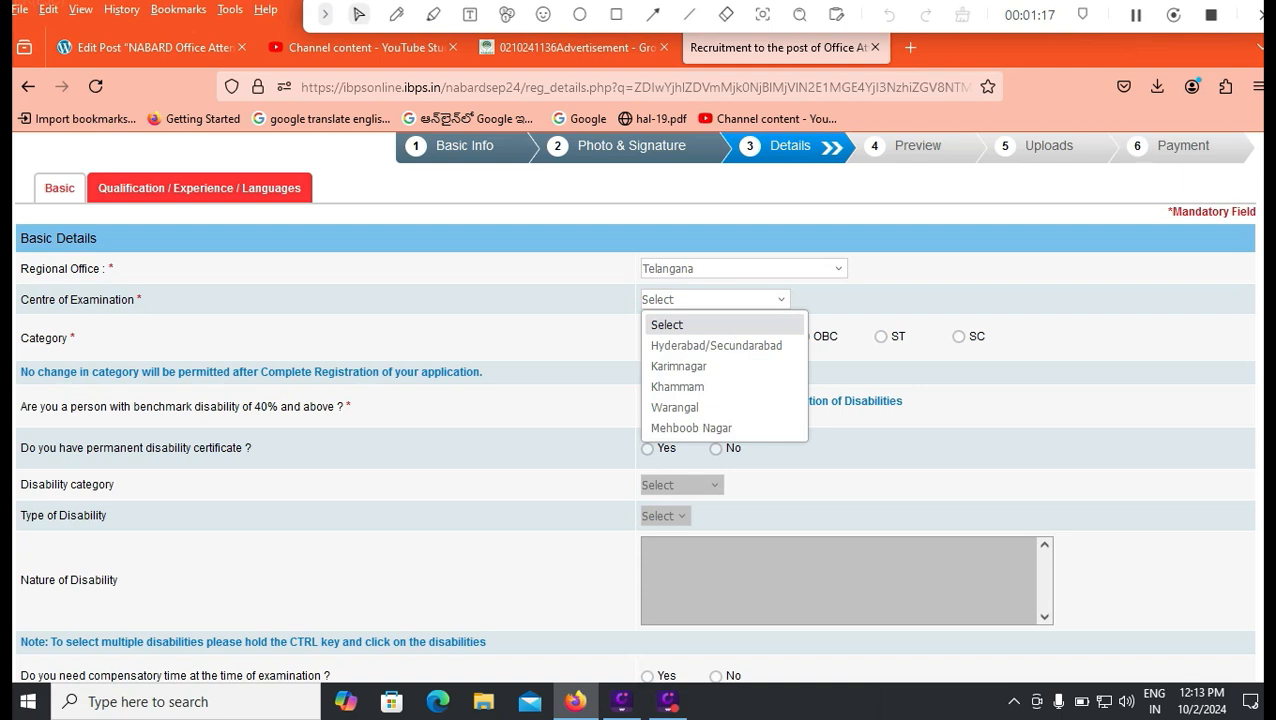
key("Escape")
Set Regional Office back to Andhra Pradesh and Centre of Examination to Tirupati.
key("shift+Tab")
key("alt+Down")
key("Page_Up")
key("Page_Up")
key("Down")
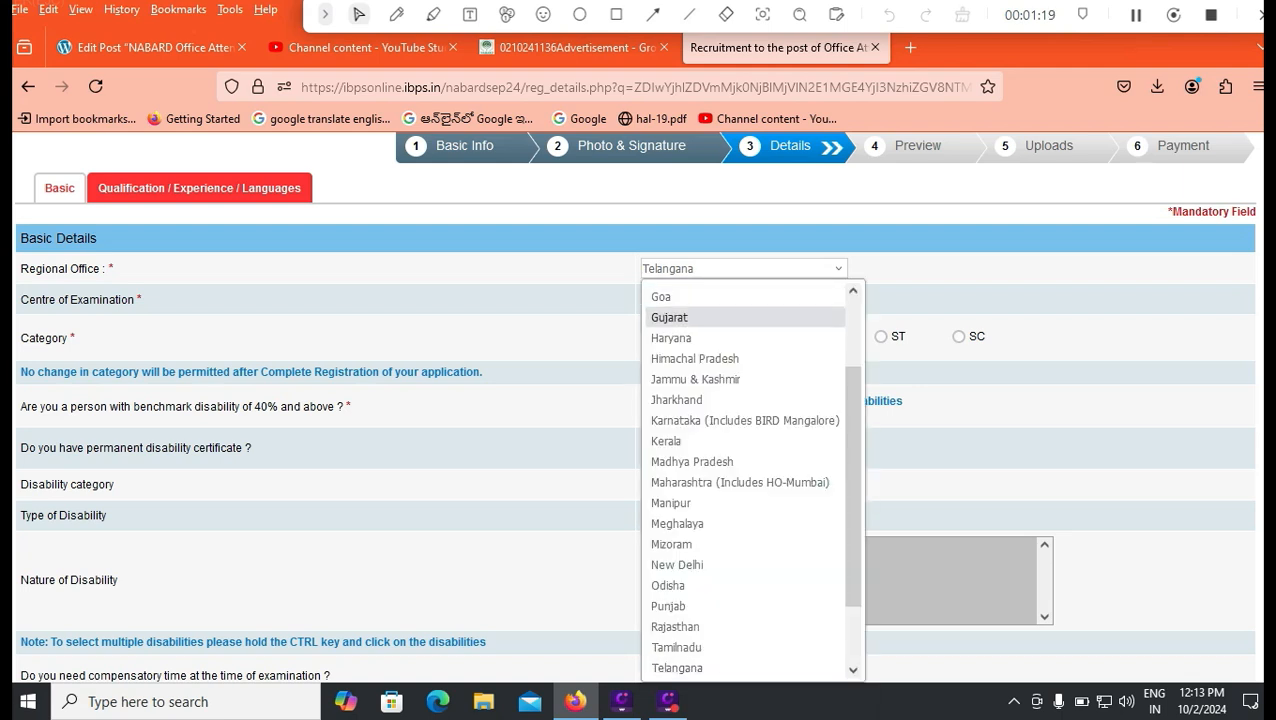
key("Return")
key("Tab")
key("alt+Down")
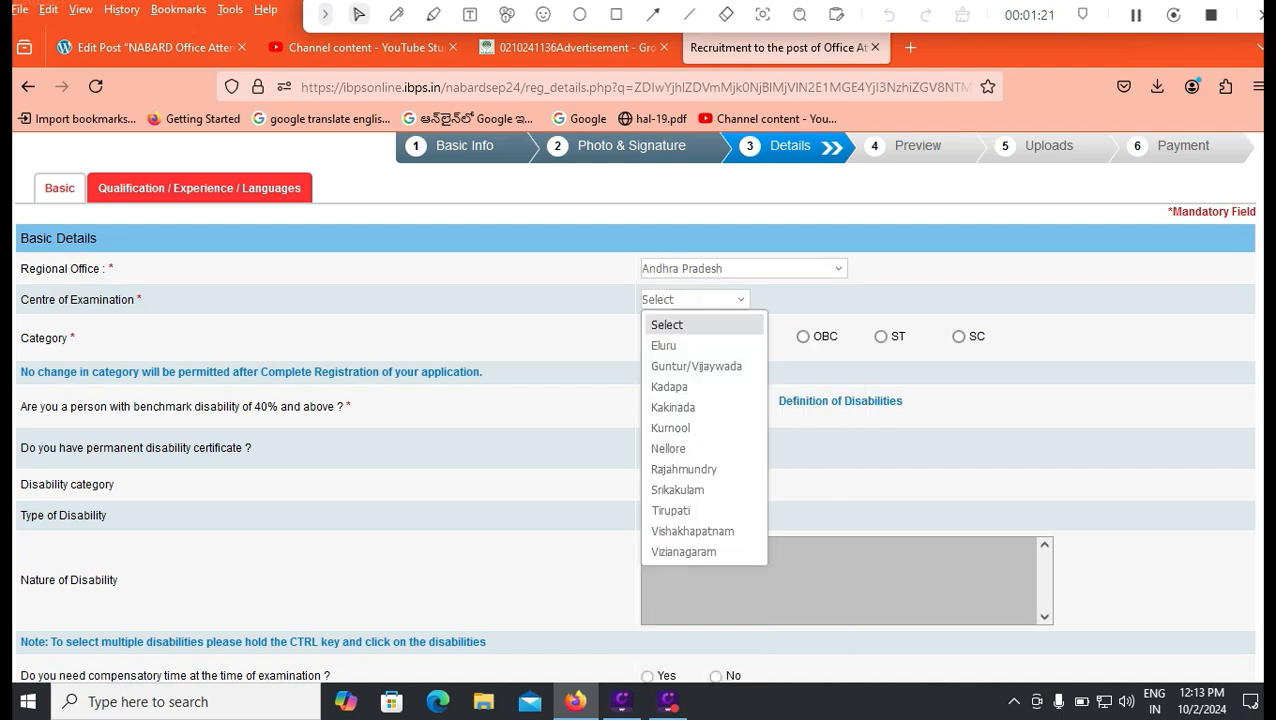
key("Down")
key("Down")
key("Down")
key("Down")
key("Down")
key("Down")
key("Down")
key("Down")
key("Down")
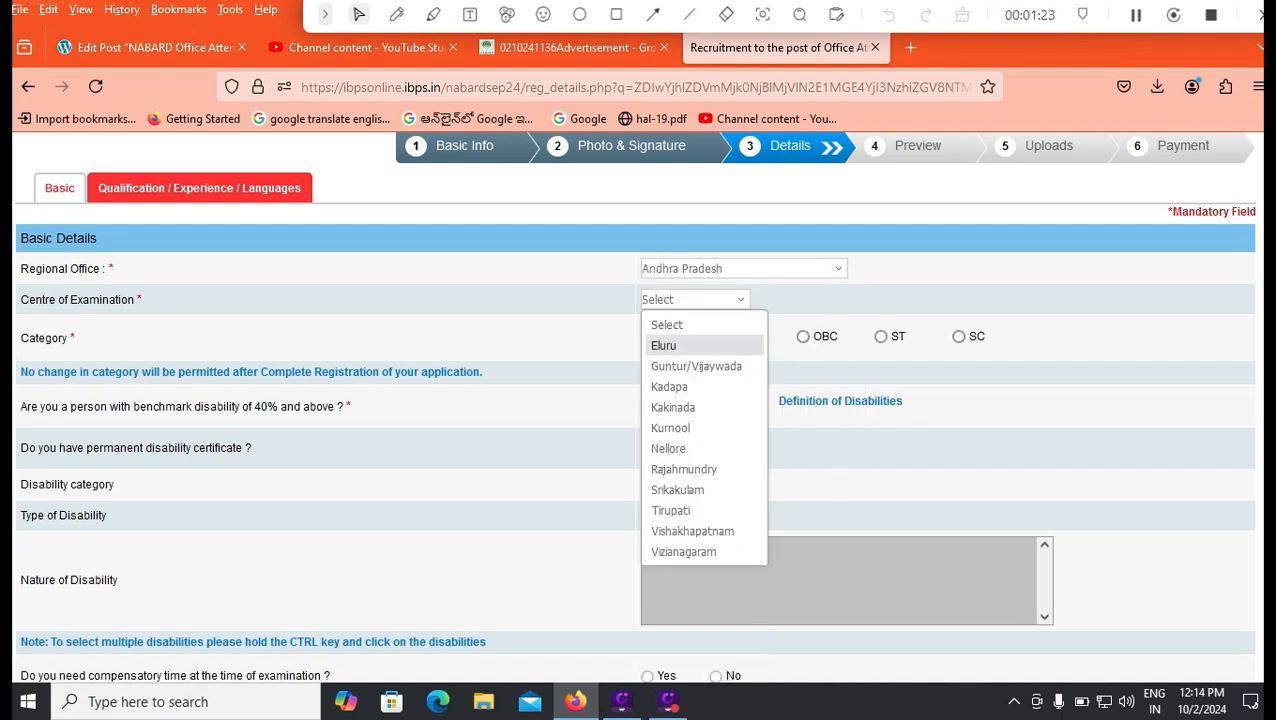
key("Return")
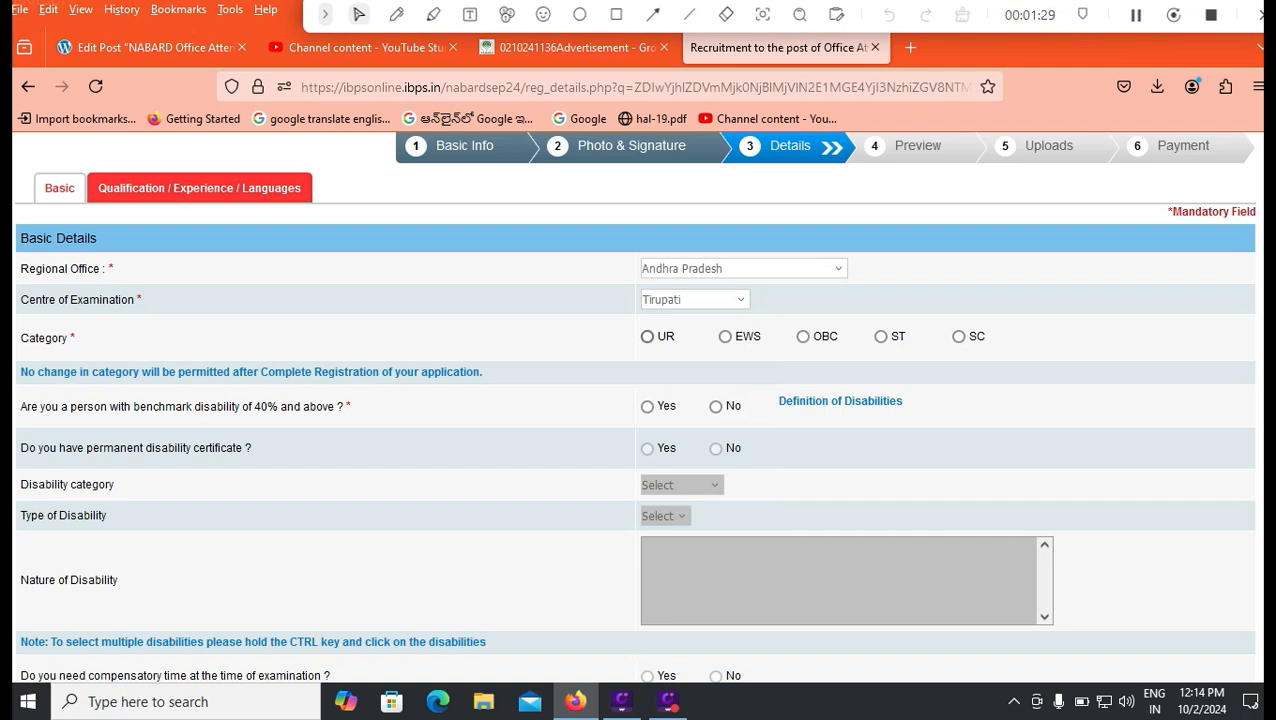
Select UR under Category and dismiss the category warning with OK.
left_click(647, 336)
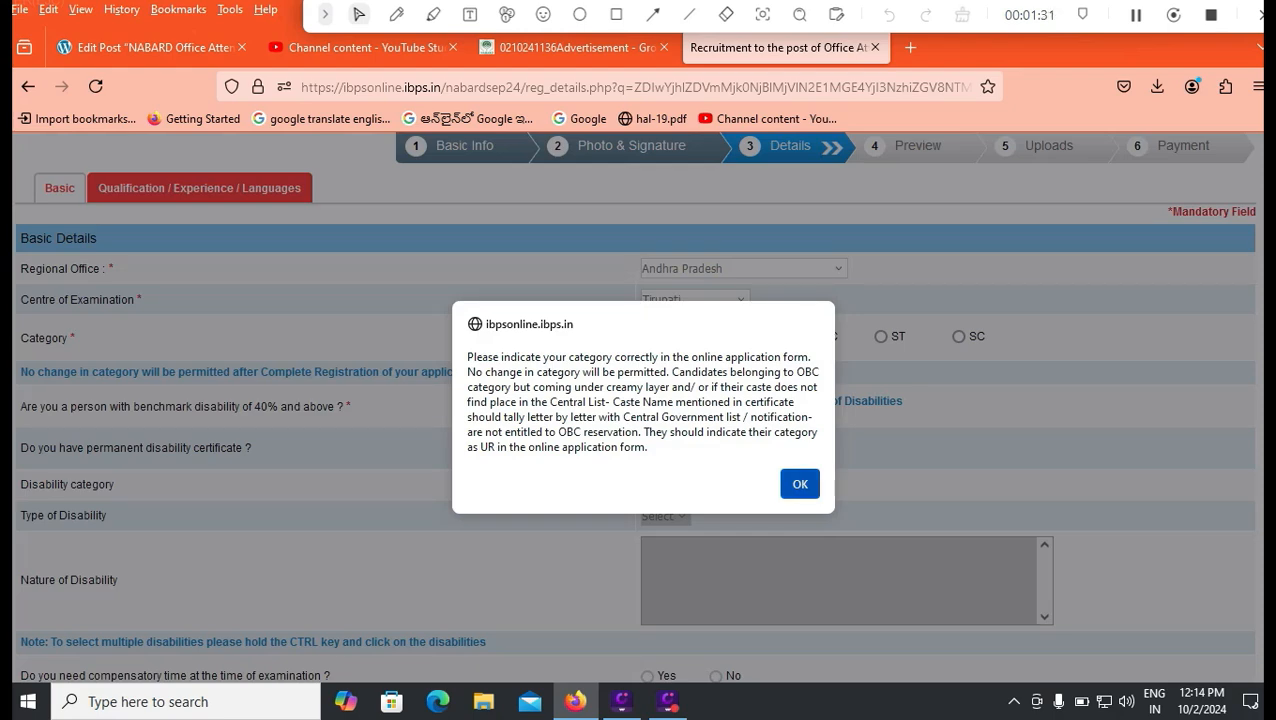
left_click(800, 483)
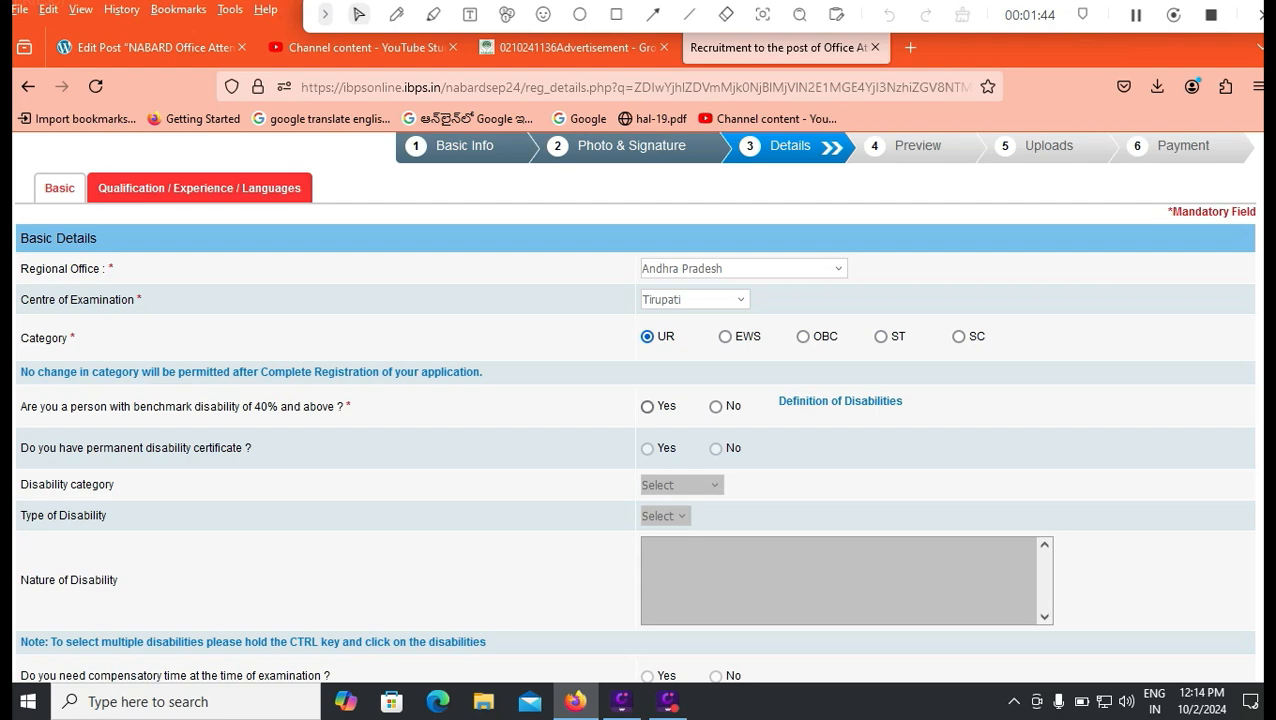
Answer No to benchmark disability, RPwD writing difficulty and widow/divorced women relaxation.
left_click(715, 406)
scroll(715, 406, "down", 3)
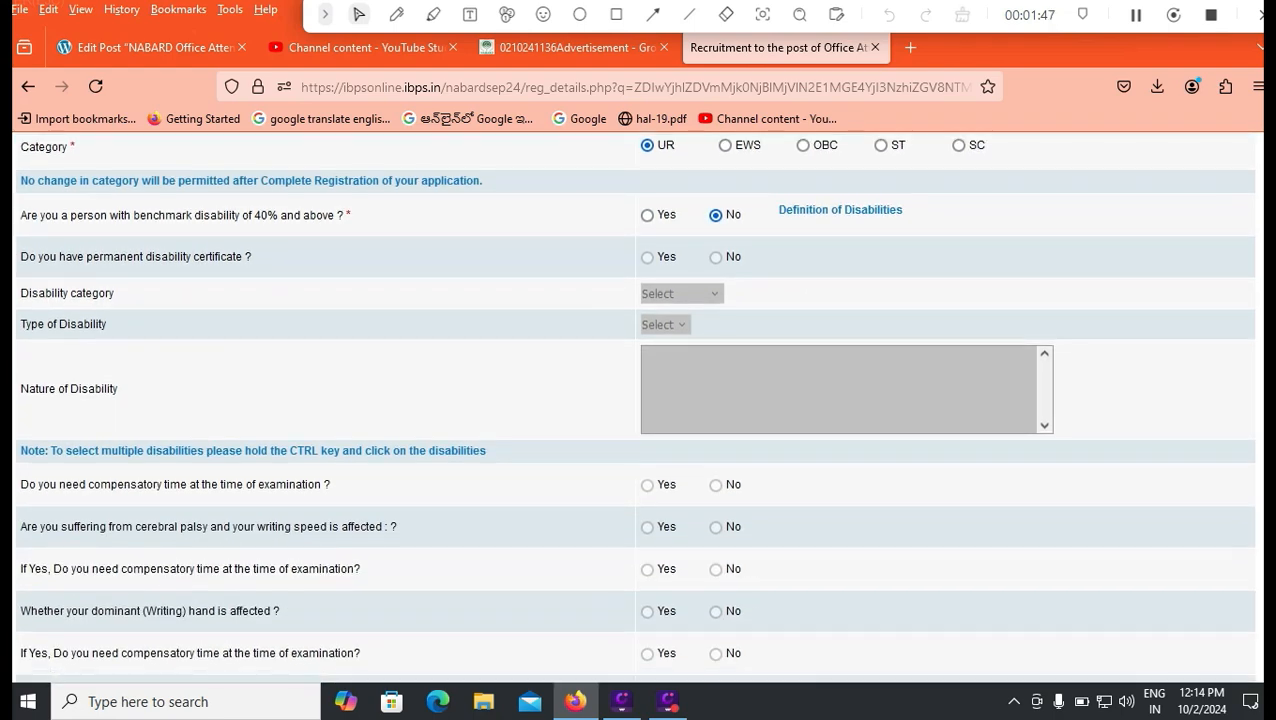
scroll(640, 400, "down", 3)
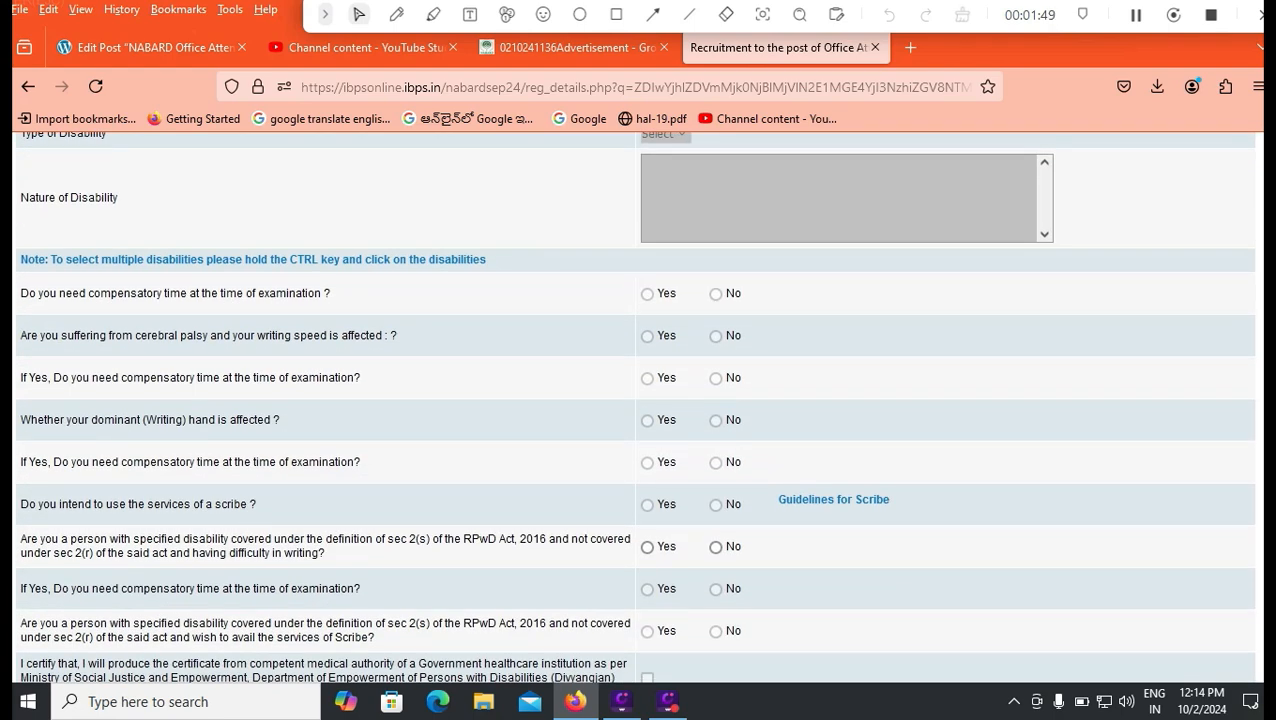
left_click(715, 547)
scroll(640, 400, "down", 3)
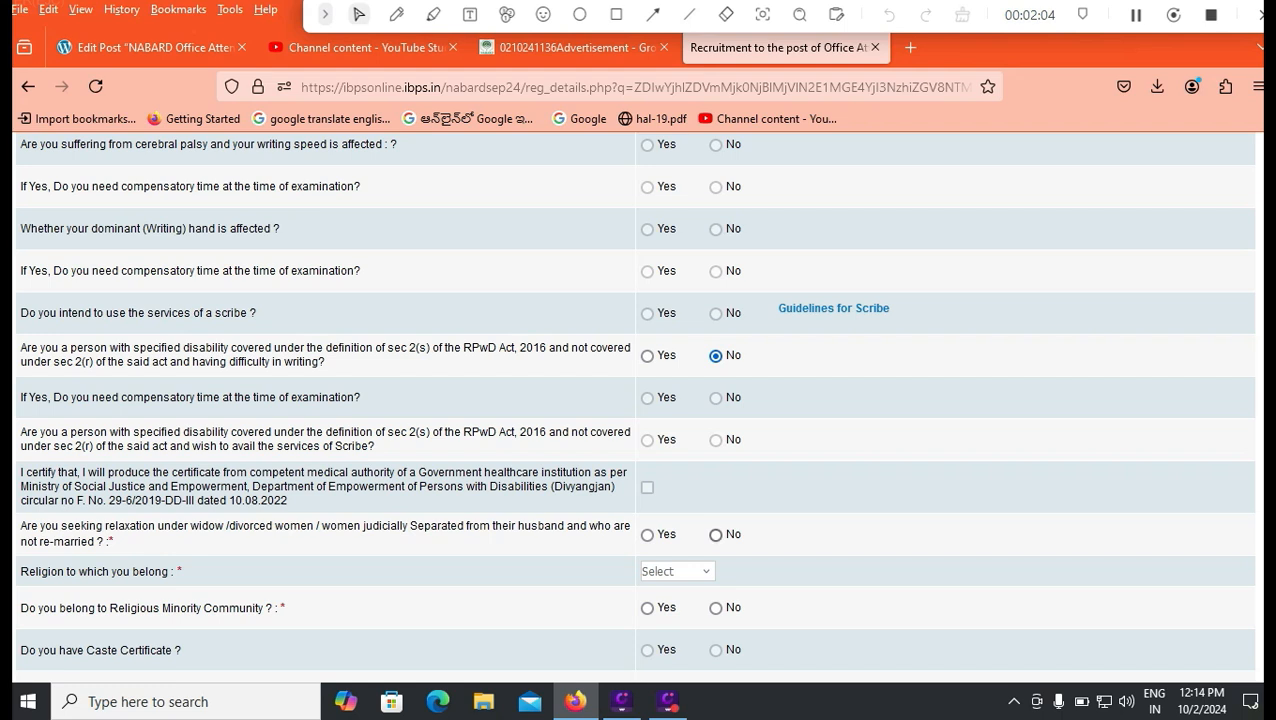
left_click(715, 534)
Set Religion to Hindu and answer No to Religious Minority Community.
left_click(677, 571)
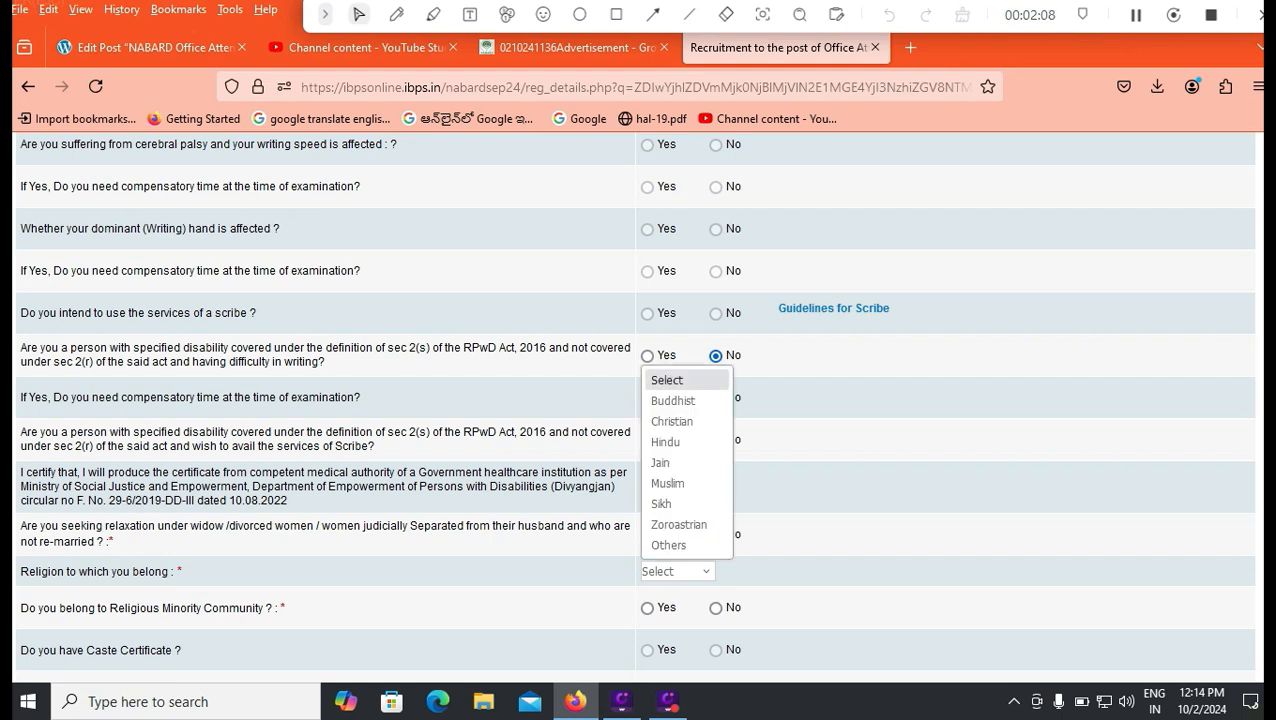
left_click(665, 441)
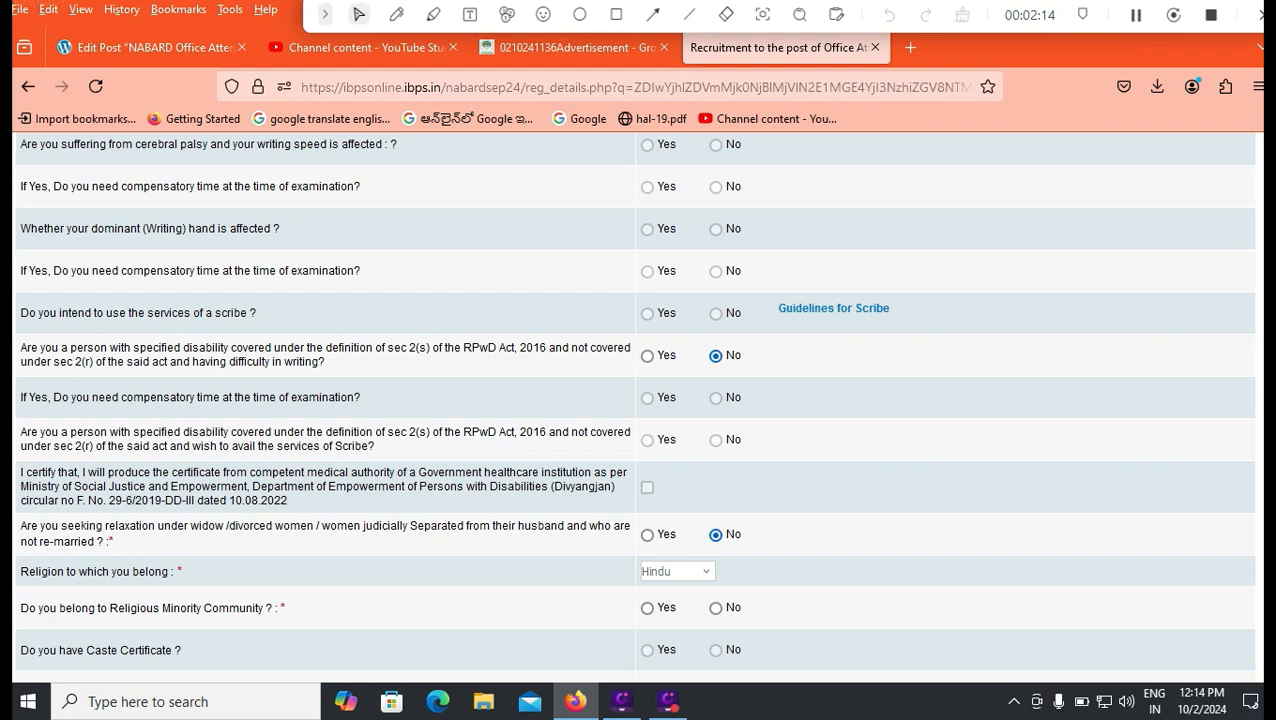
left_click(716, 608)
scroll(636, 400, "down", 2)
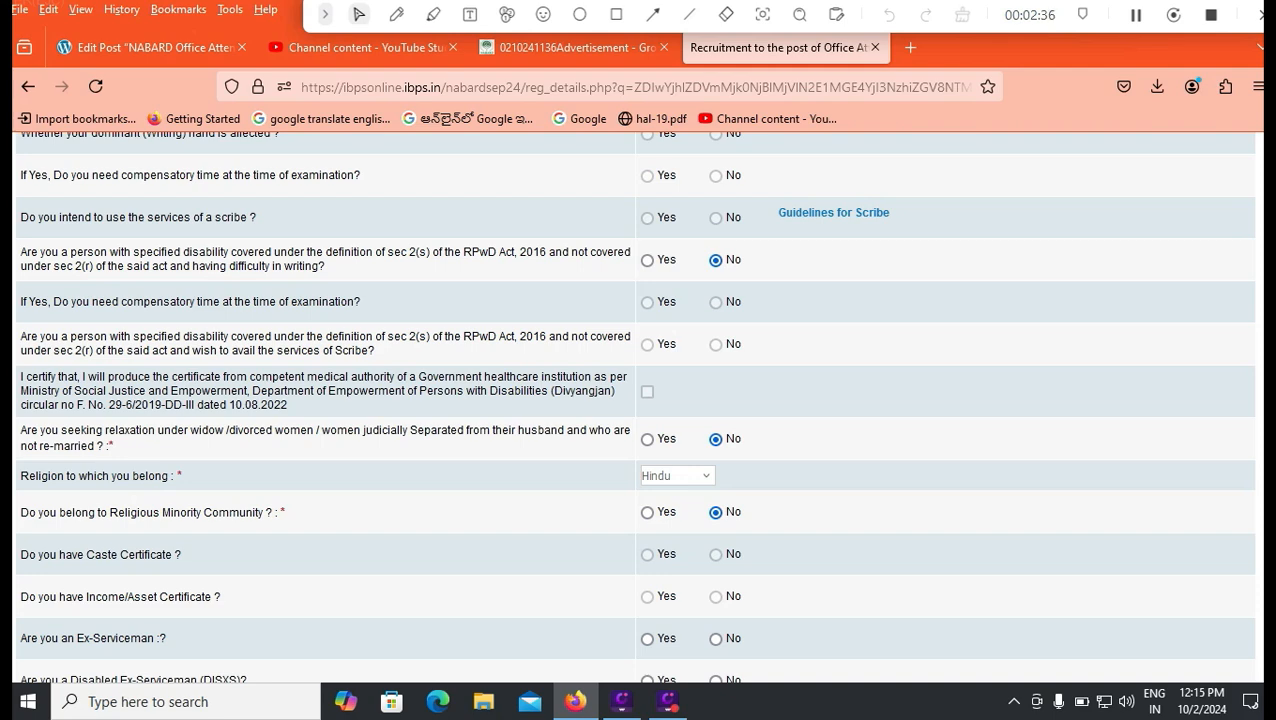
Mark No for ex-serviceman, disabled ex-serviceman, servicemen dependent and NABARD employee, and Yes for domicile.
scroll(636, 400, "down", 2)
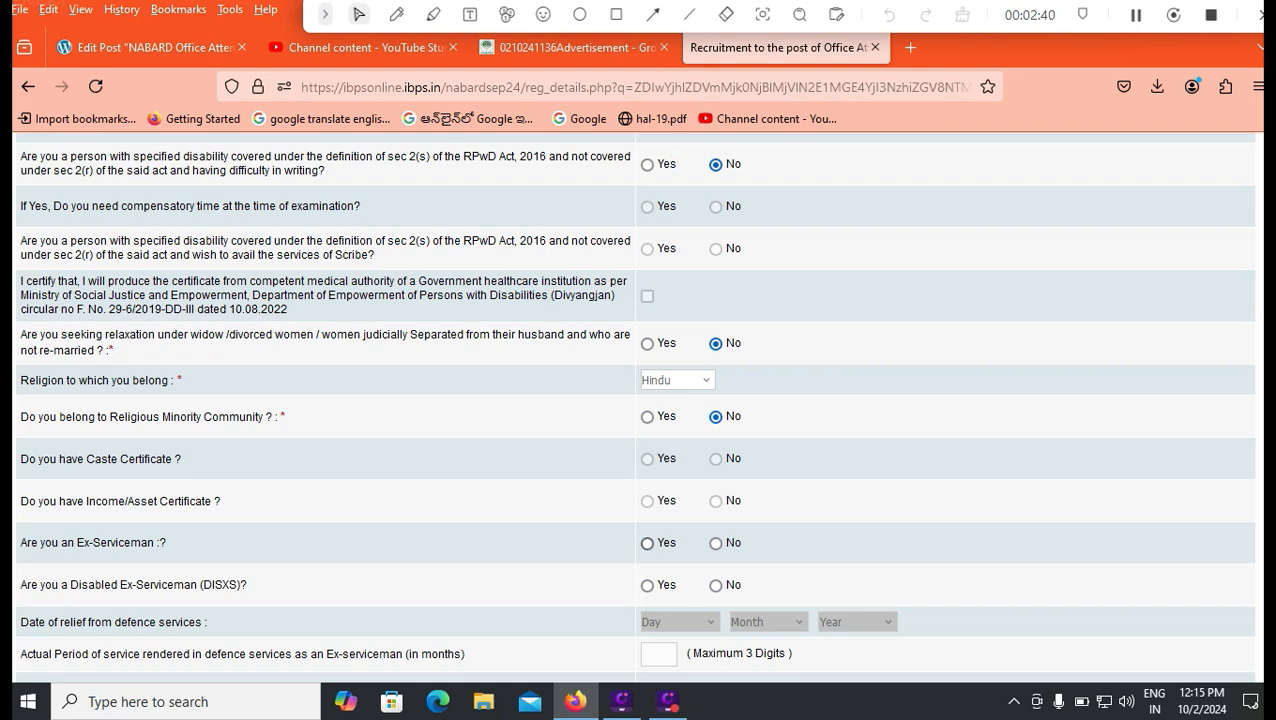
left_click(715, 543)
left_click(715, 585)
scroll(636, 400, "down", 2)
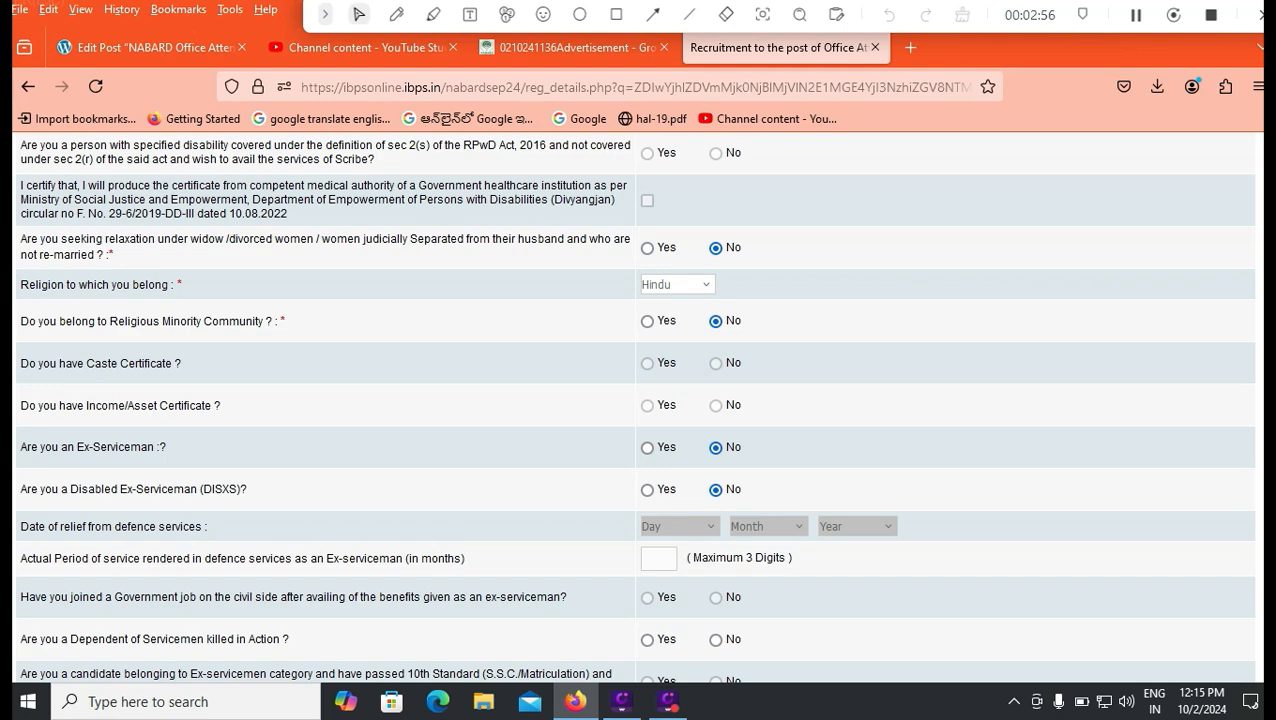
scroll(636, 400, "down", 2)
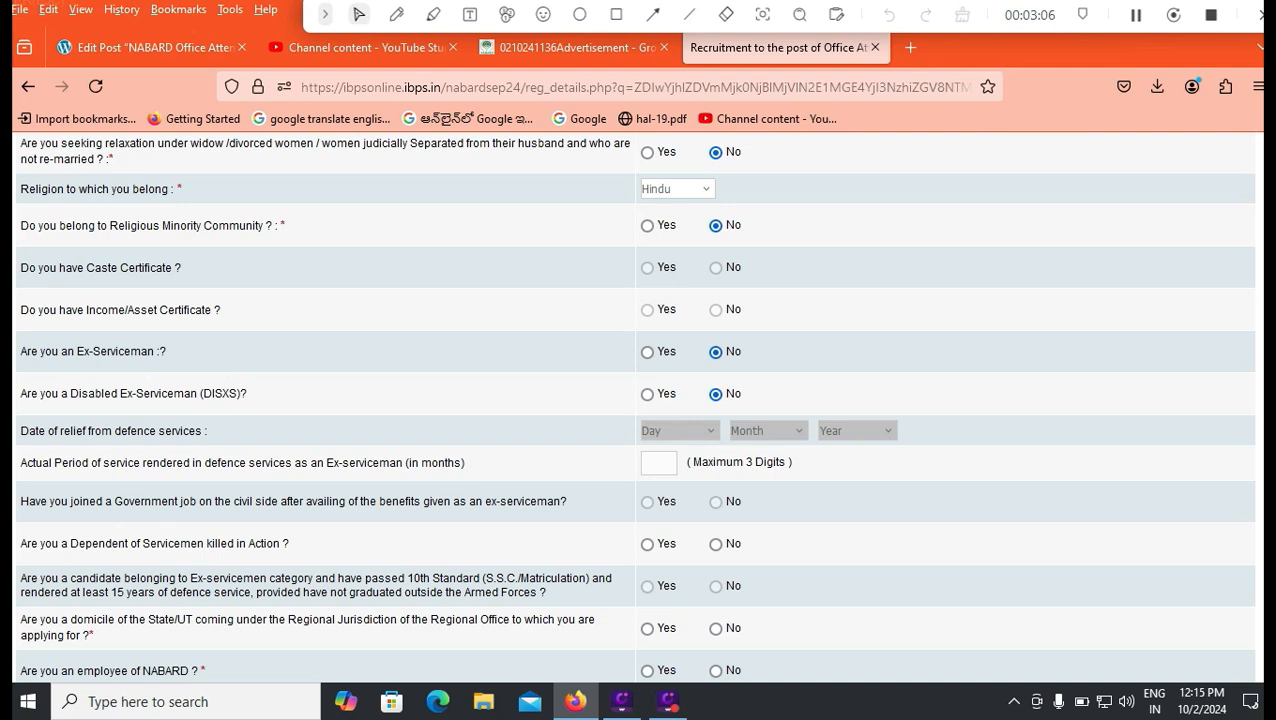
left_click(715, 544)
scroll(636, 400, "down", 2)
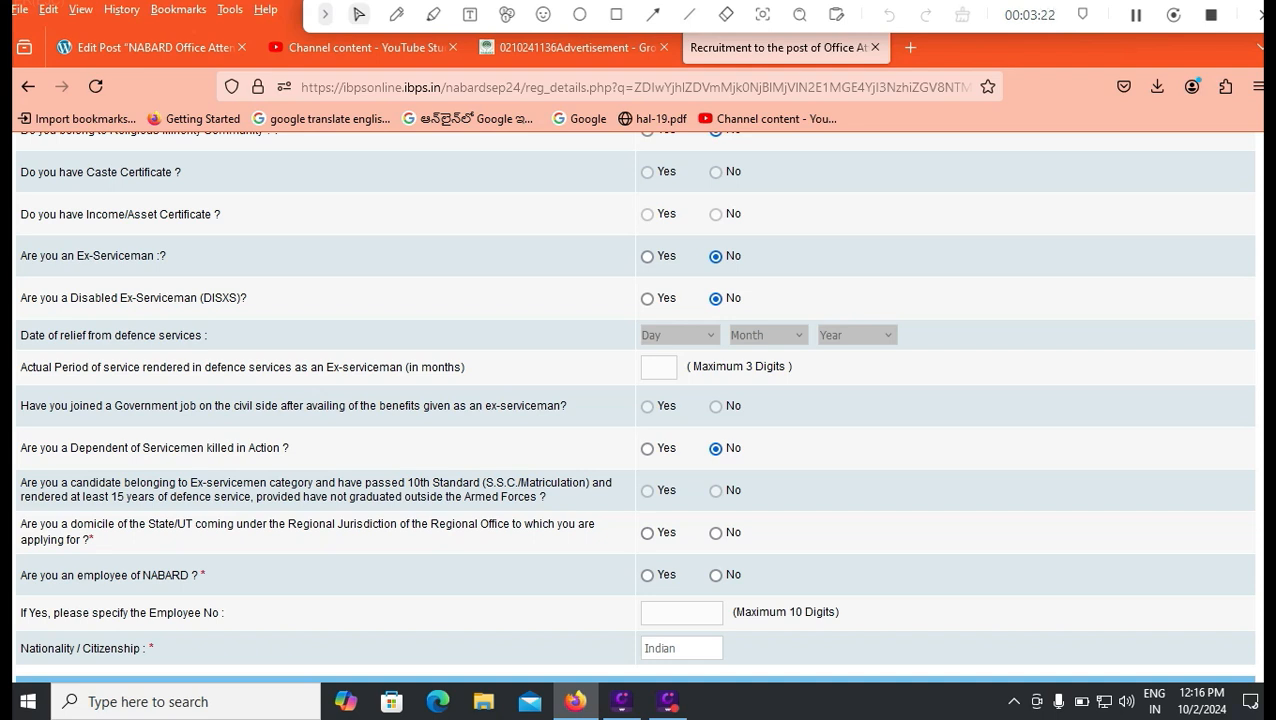
left_click(647, 533)
left_click(715, 575)
scroll(634, 407, "down", 2)
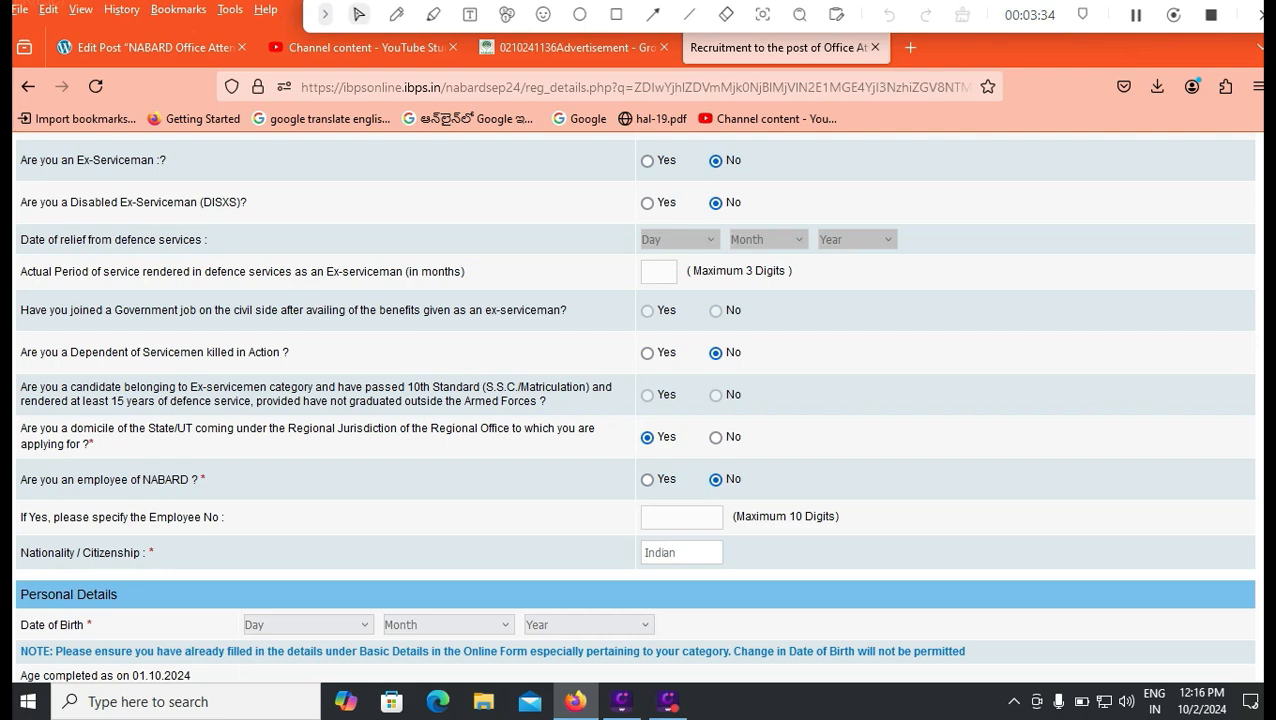
Set the date of birth to 01 January 2000.
scroll(307, 450, "down", 3)
left_click(307, 433)
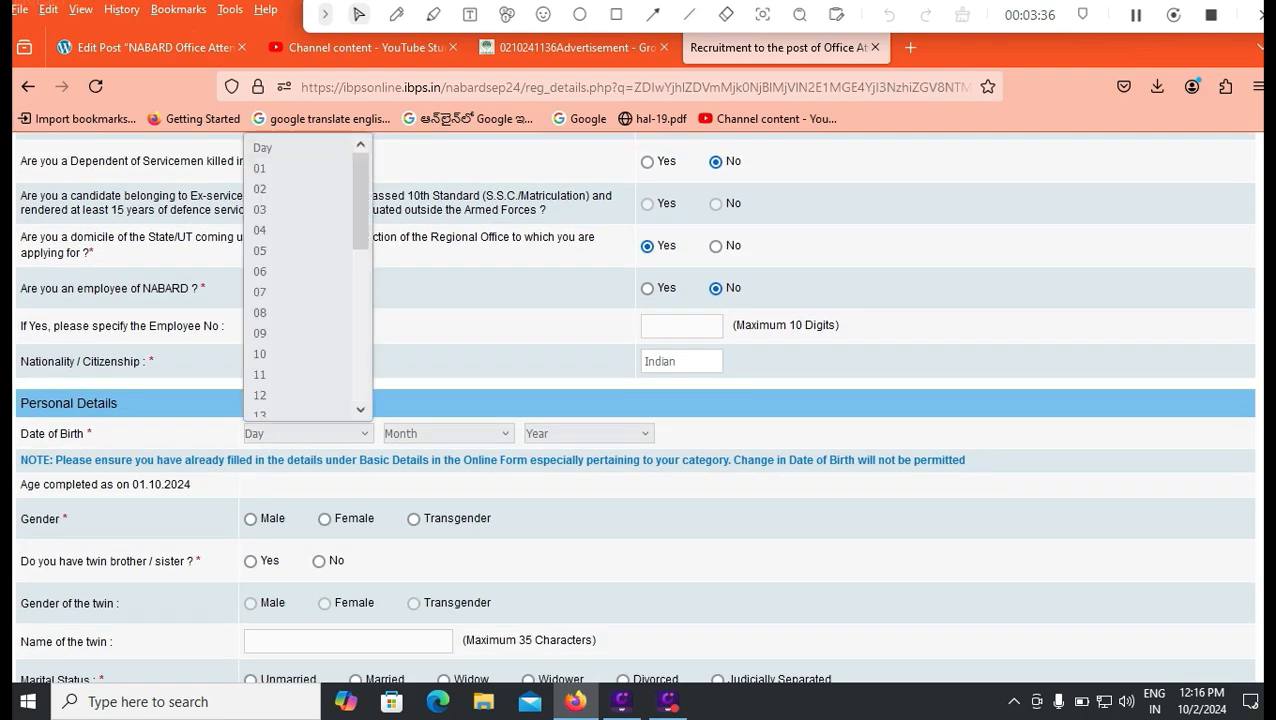
left_click(259, 168)
left_click(447, 433)
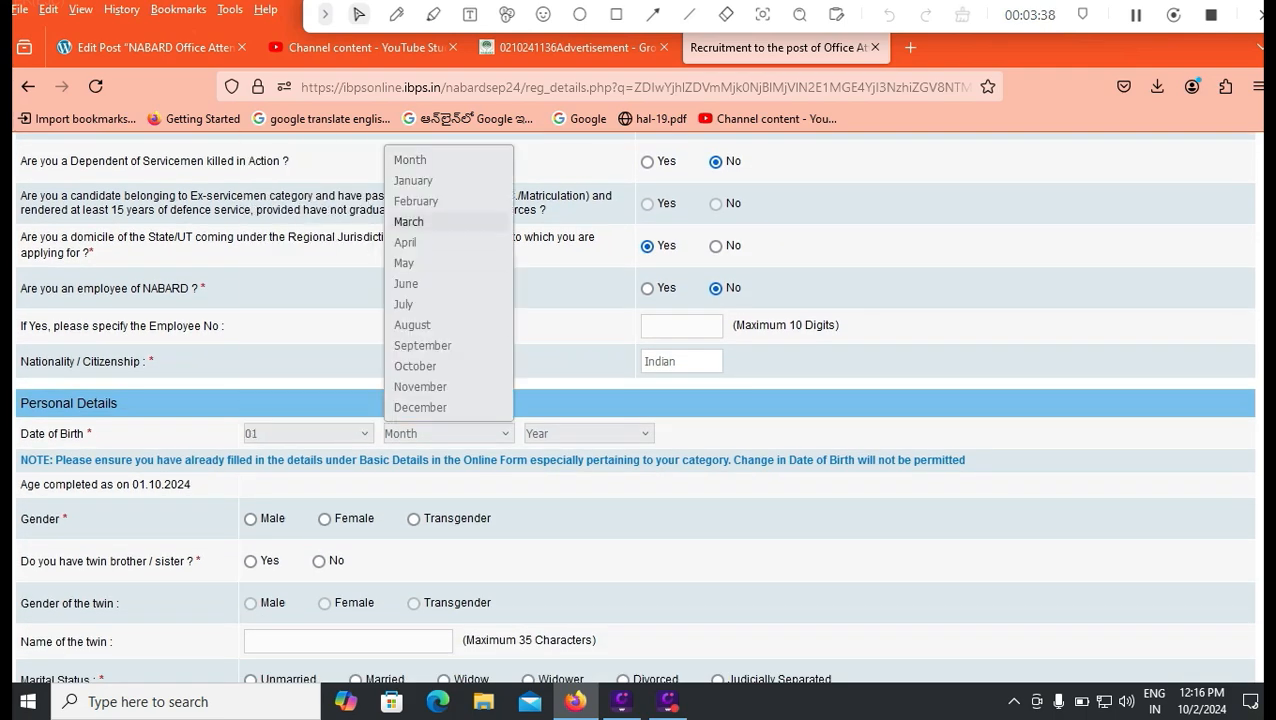
left_click(413, 180)
left_click(588, 433)
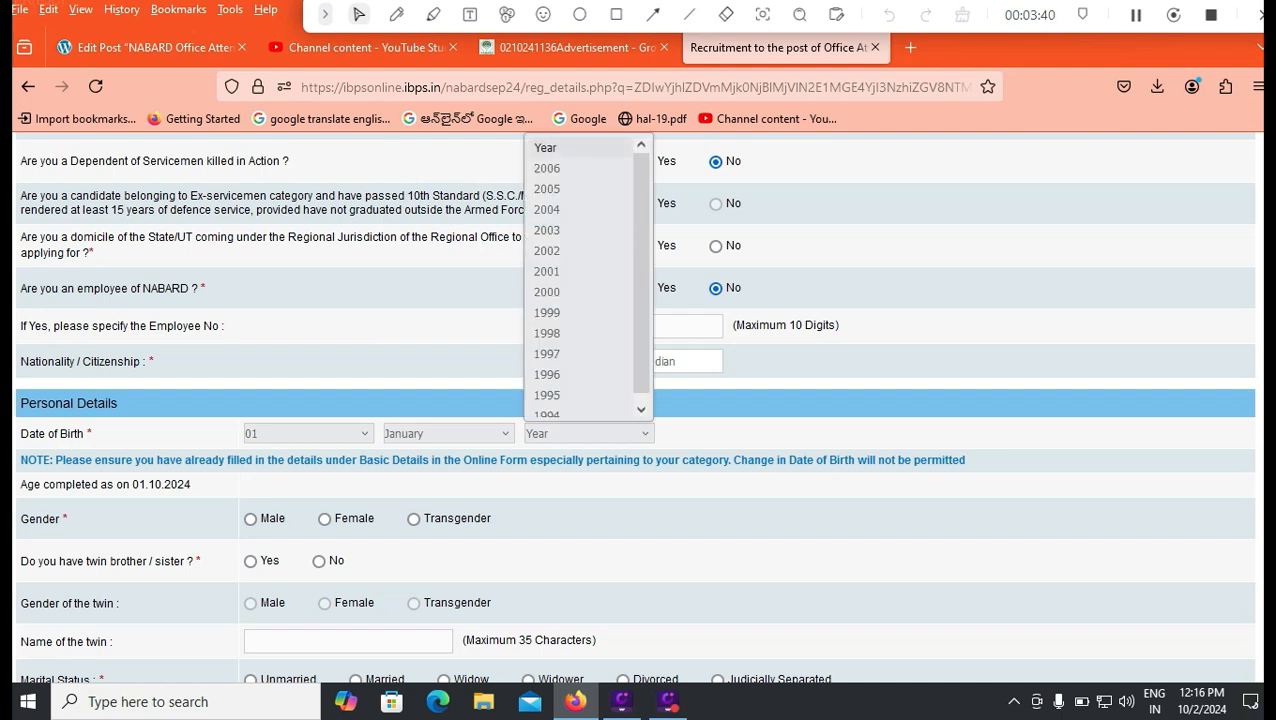
key("Escape")
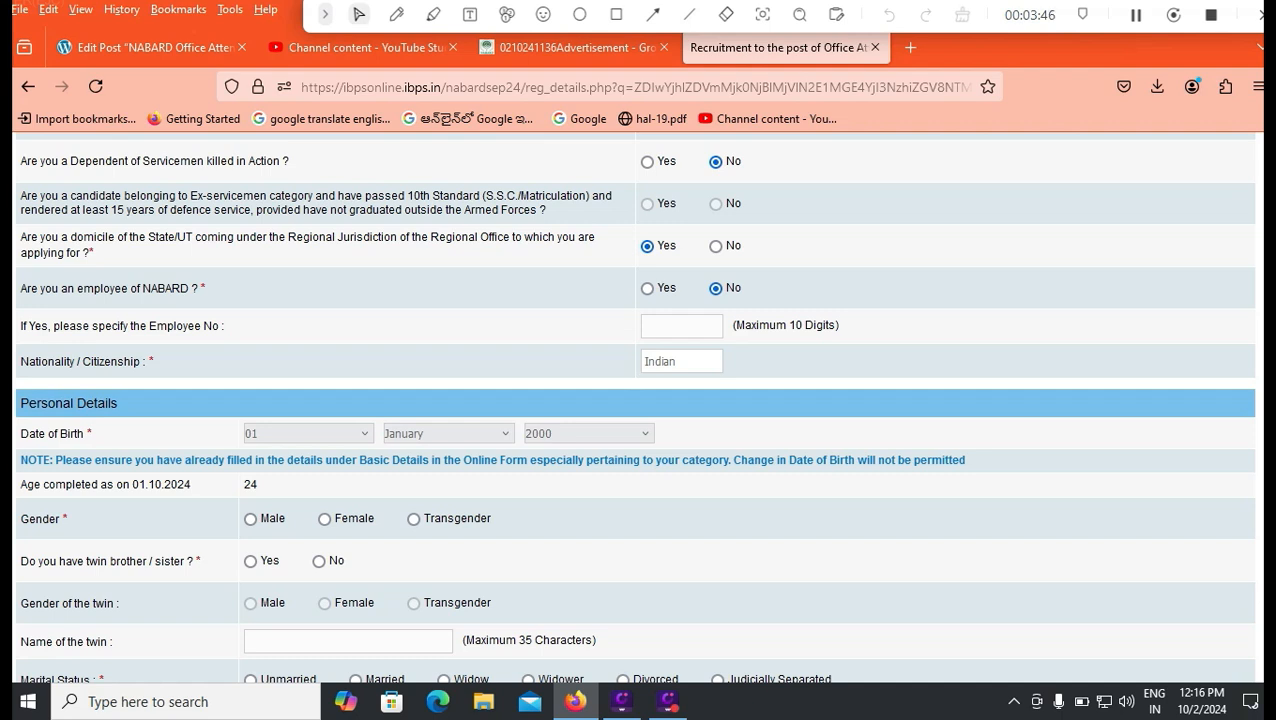
Set gender to Male, twin to No, and marital status to Unmarried.
left_click(250, 519)
left_click(318, 560)
scroll(634, 405, "down", 2)
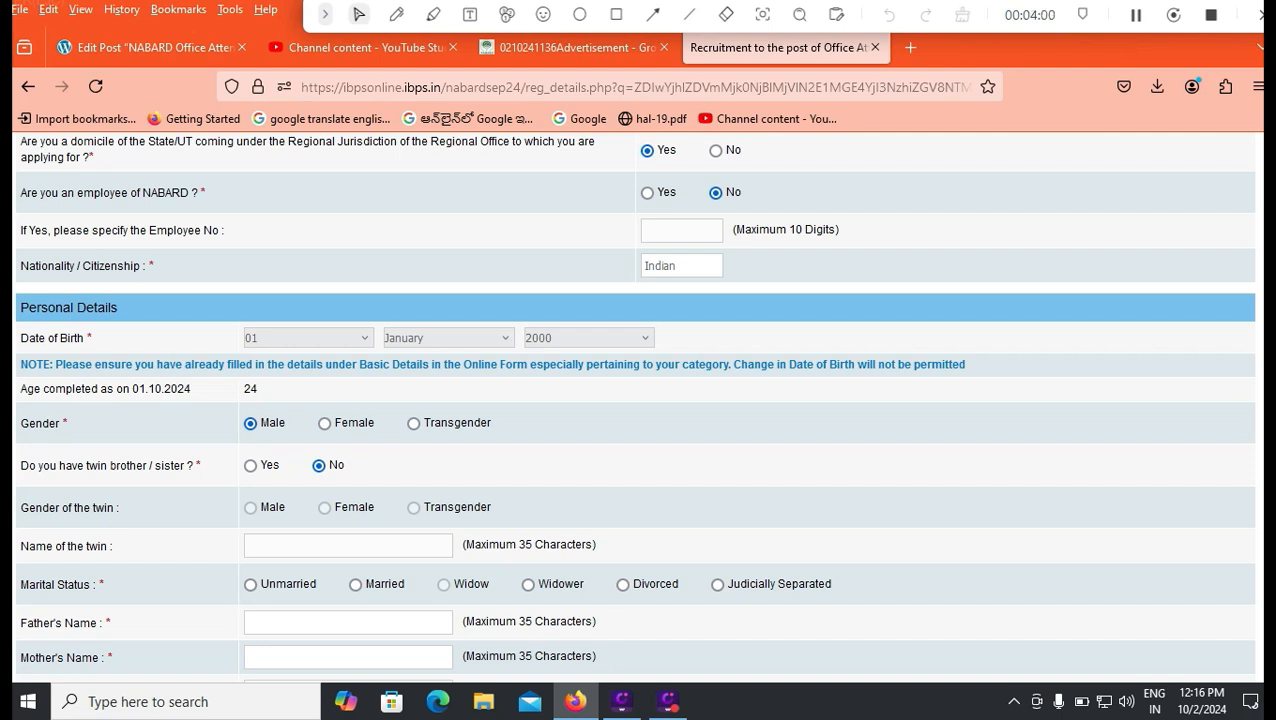
left_click(250, 584)
Enter the father's and mother's full names.
left_click(348, 622)
left_click(348, 657)
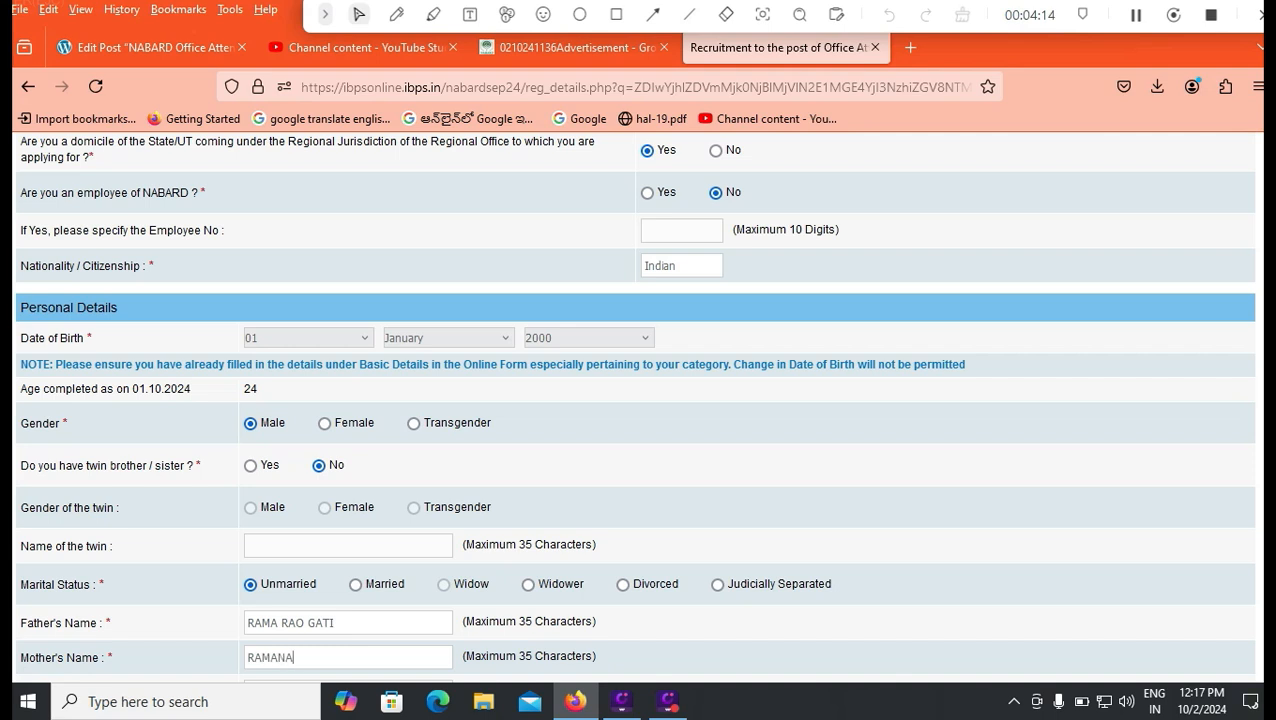
Enter the correspondence address lines, district, state ANDHRA PRADESH and pincode.
scroll(636, 400, "down", 3)
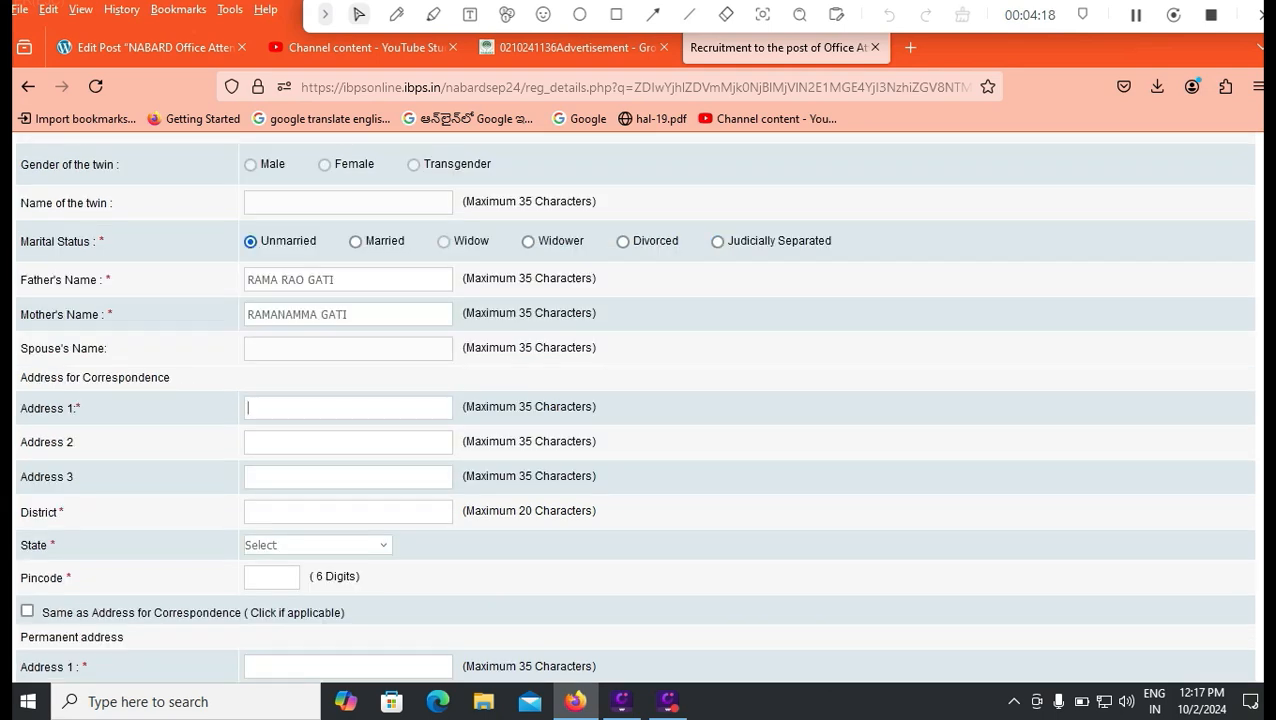
left_click(260, 442)
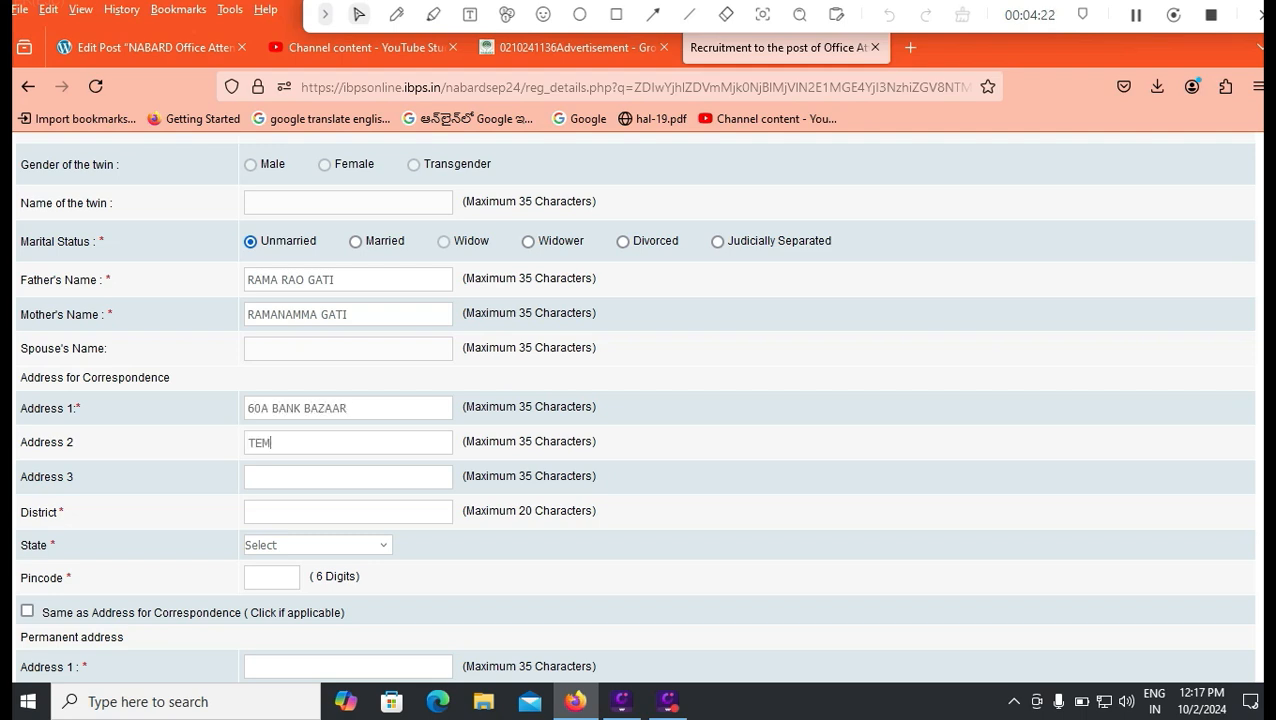
type("TIRUPATI")
key("Tab")
key("a")
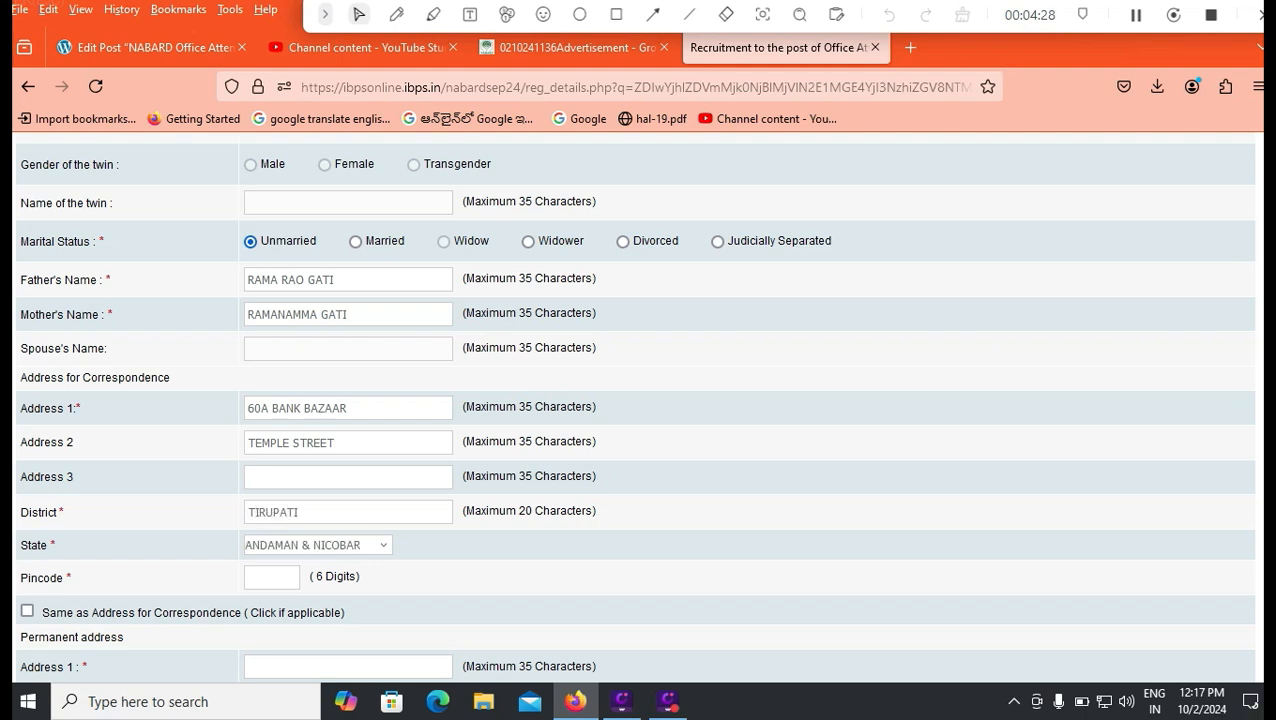
key("a")
key("Tab")
type("524011")
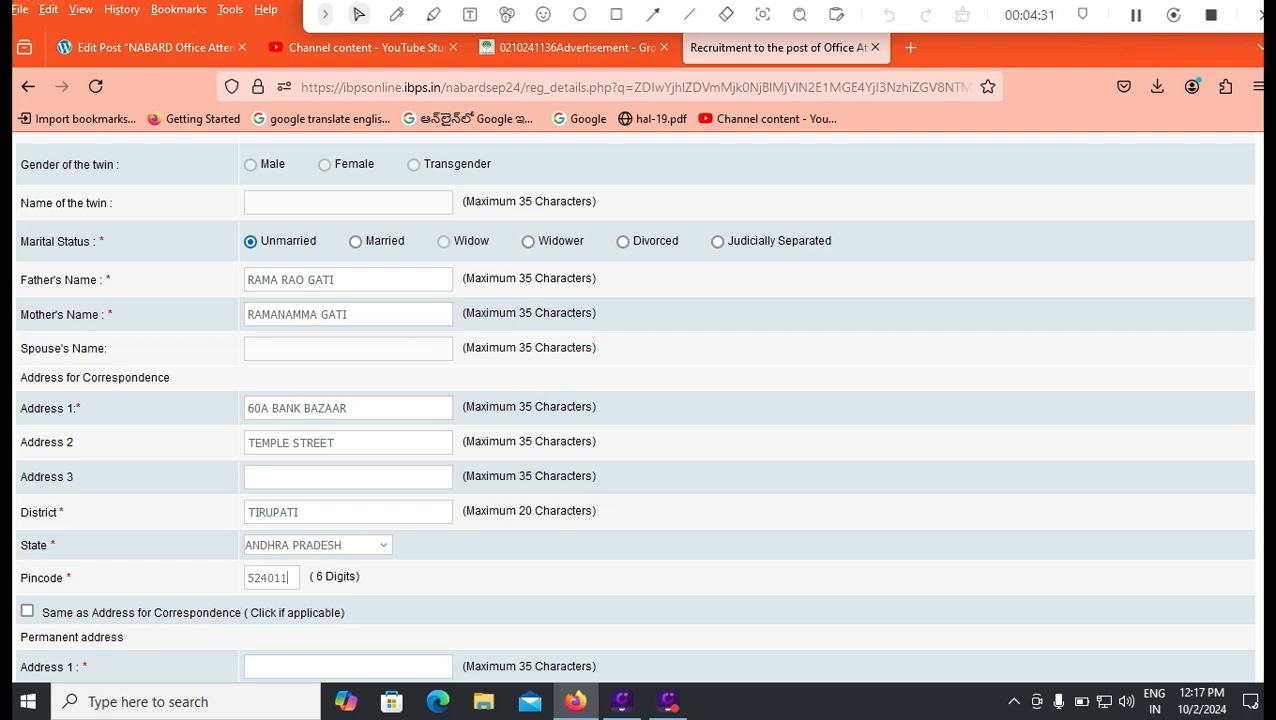
Make the permanent address the same as the correspondence address.
key("Tab")
key("space")
scroll(634, 400, "down", 2)
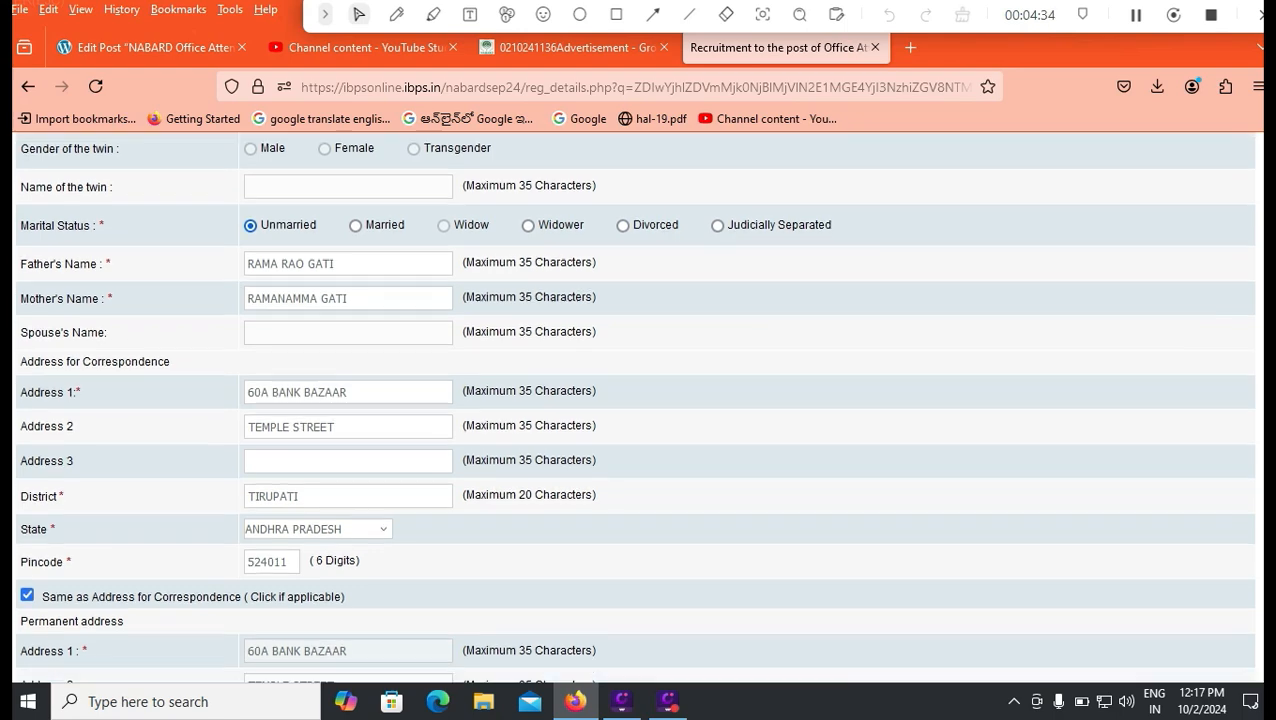
scroll(634, 406, "down", 2)
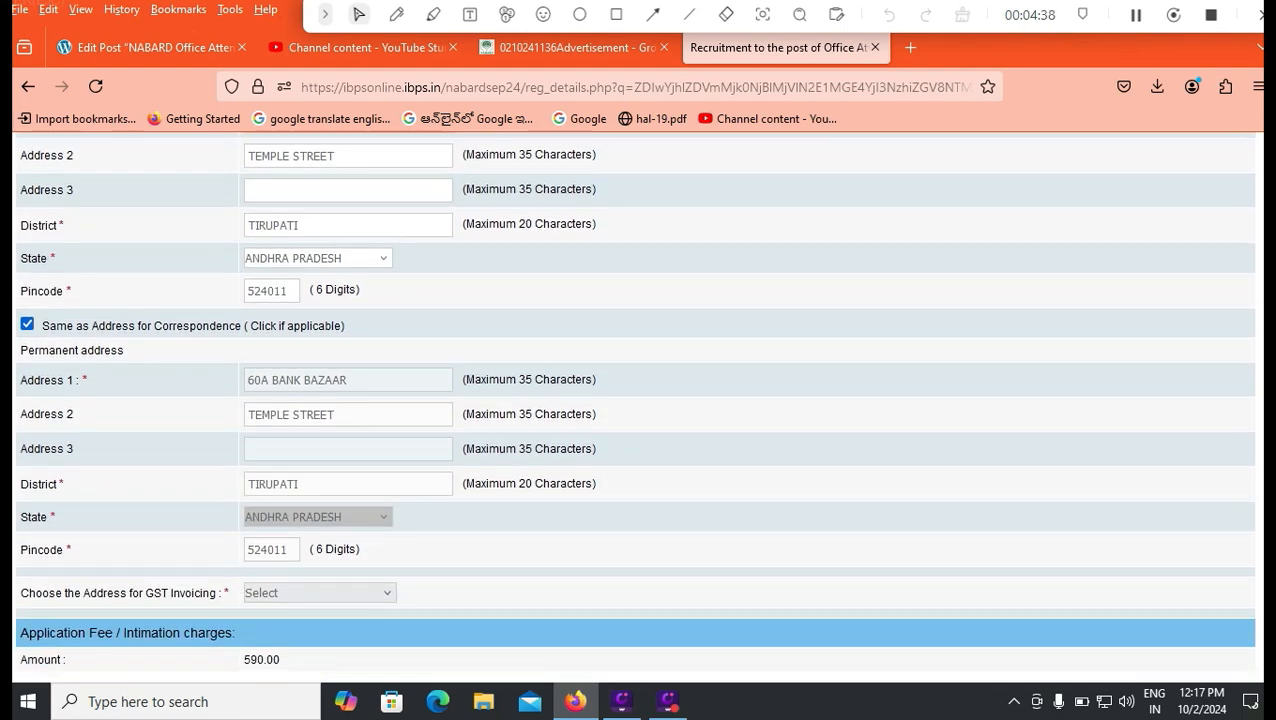
Choose Correspondence Address for GST invoicing and move on to the 10th Standard passing date.
left_click(318, 592)
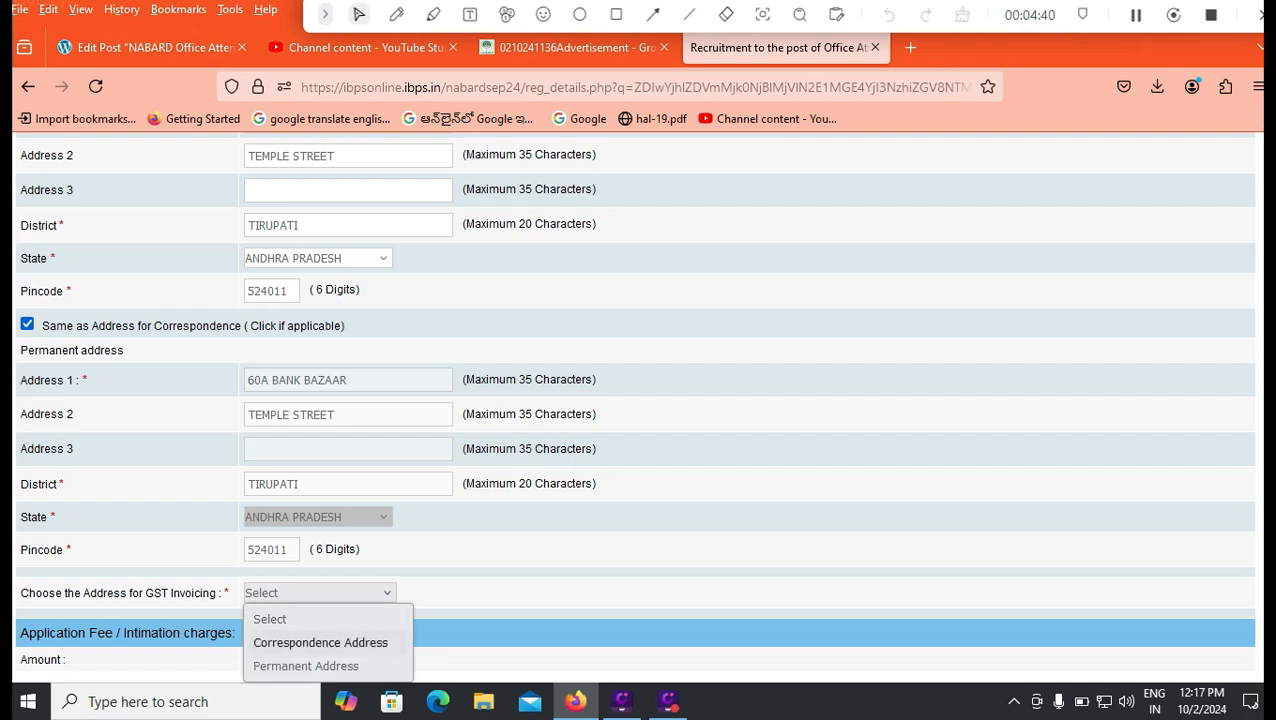
key("Return")
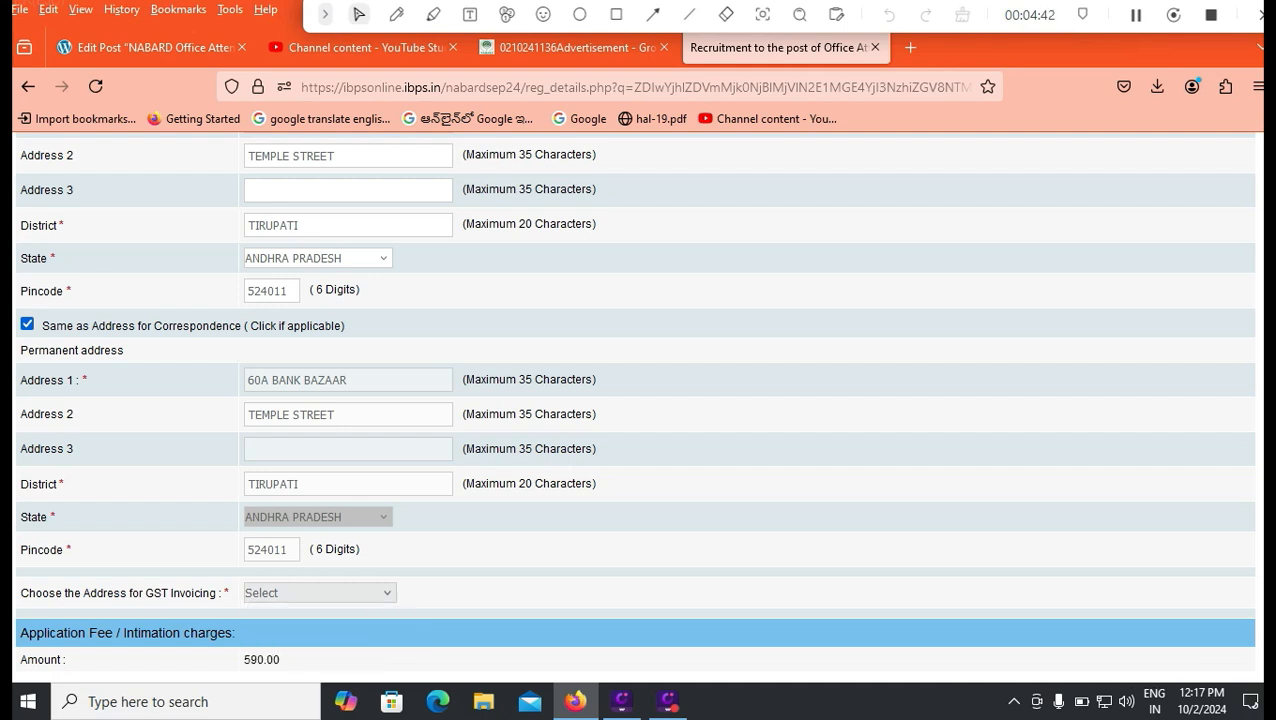
scroll(635, 400, "down", 2)
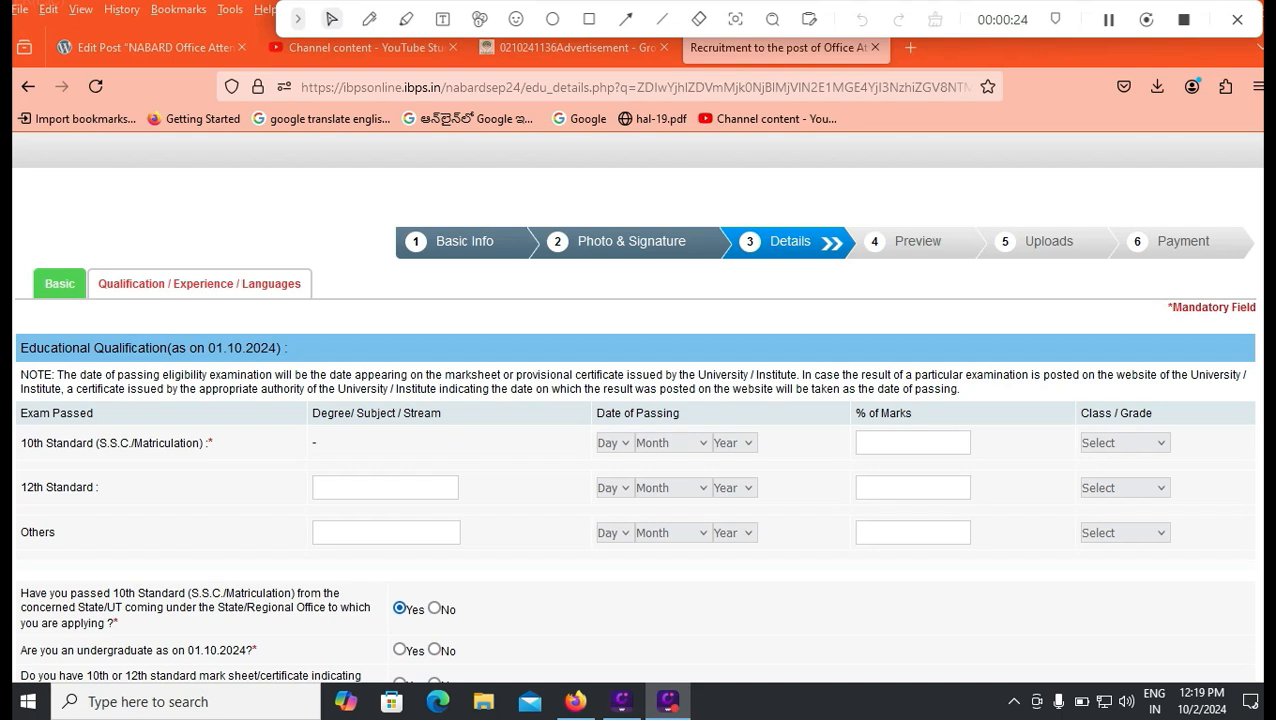
left_click(613, 443)
Enter 10th Standard as passed 01 January 2015, with 80.00% marks and First Class.
left_click(612, 170)
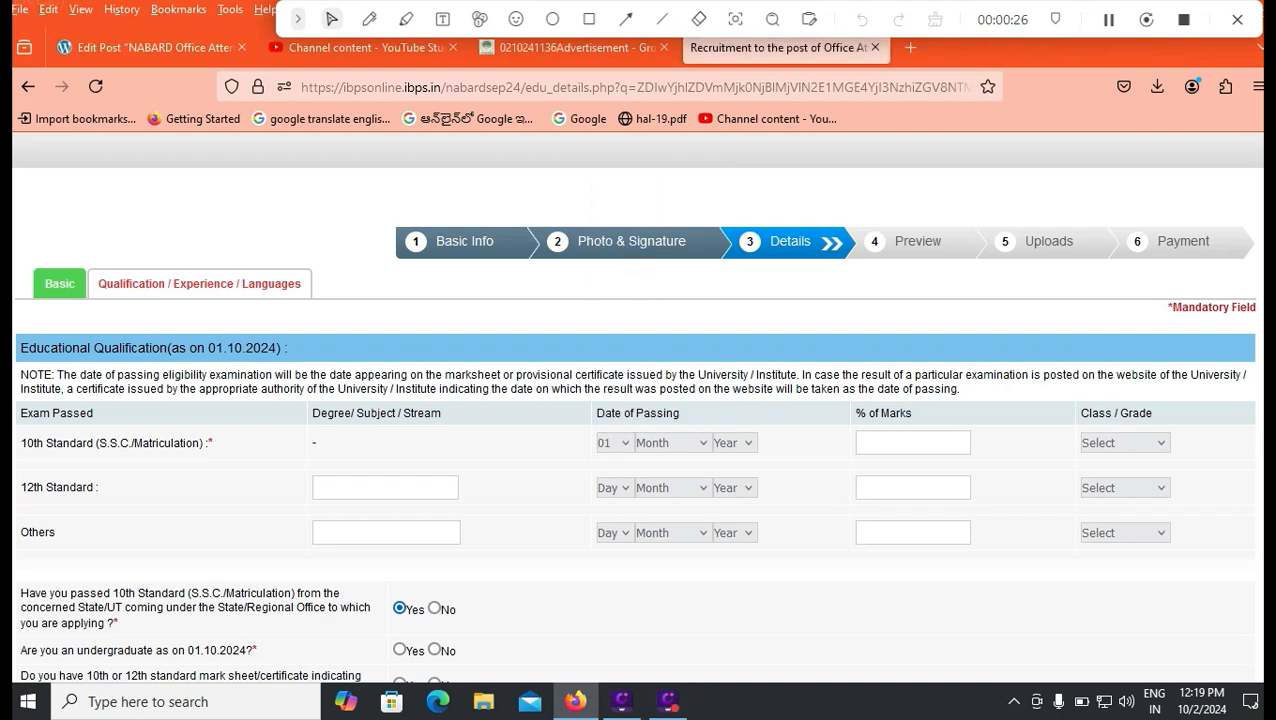
left_click(670, 443)
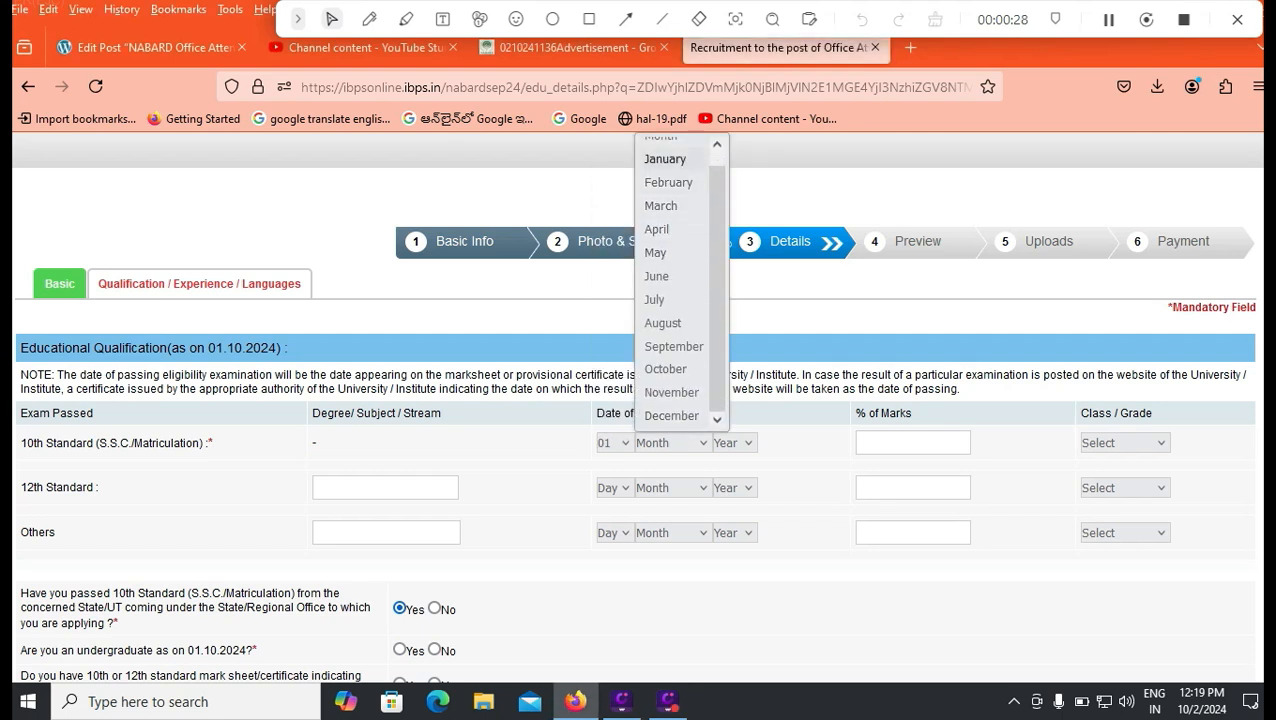
left_click(660, 161)
left_click(734, 443)
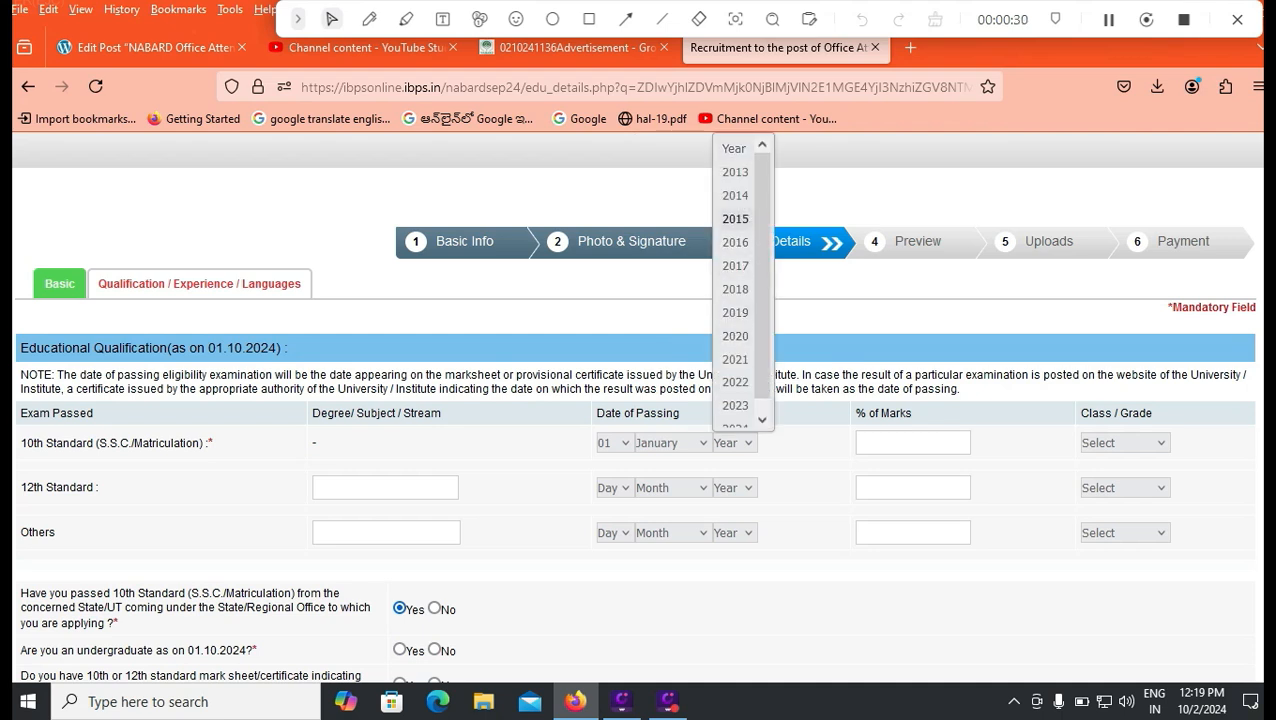
key("Return")
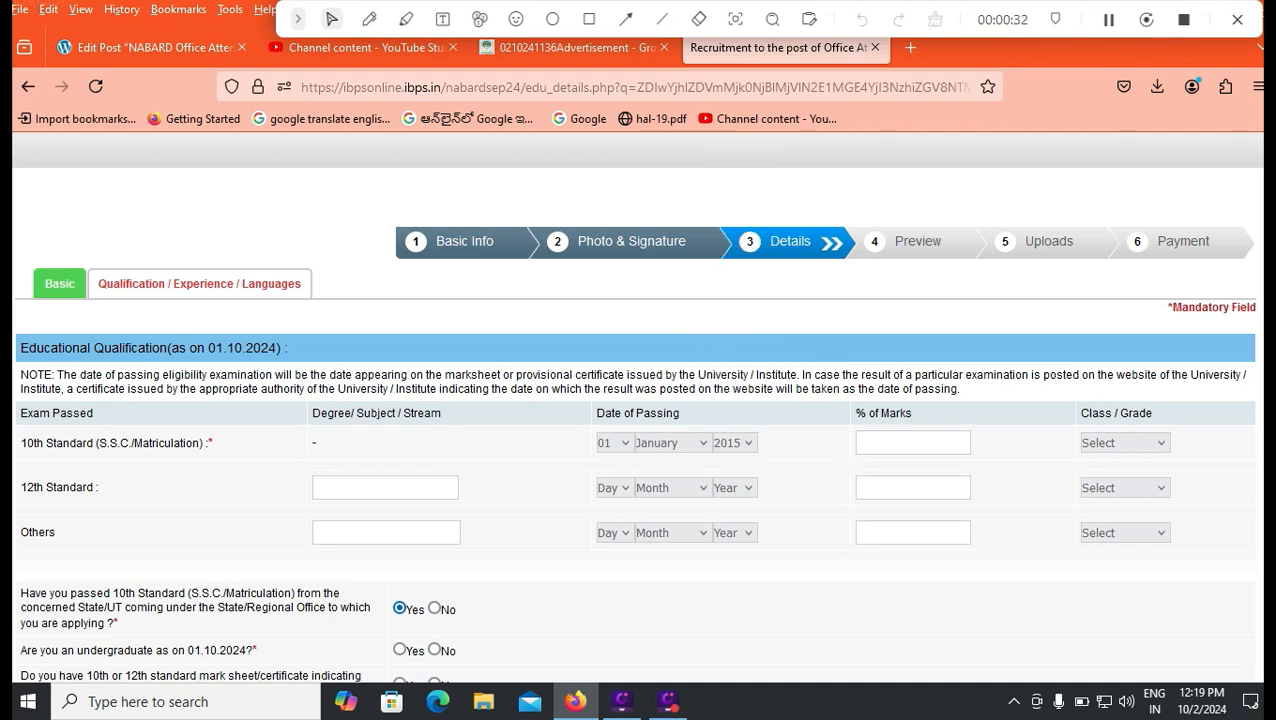
left_click(912, 443)
type("80.00")
left_click(1124, 442)
left_click(1110, 491)
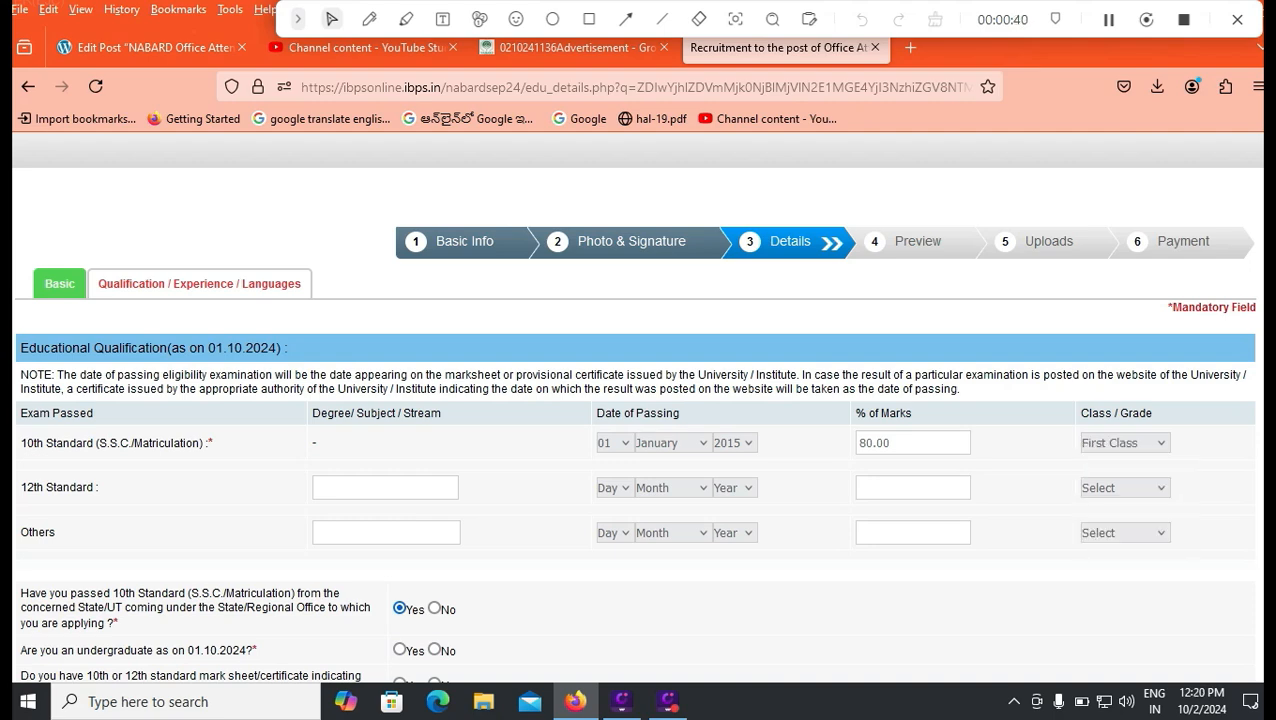
scroll(636, 407, "down", 3)
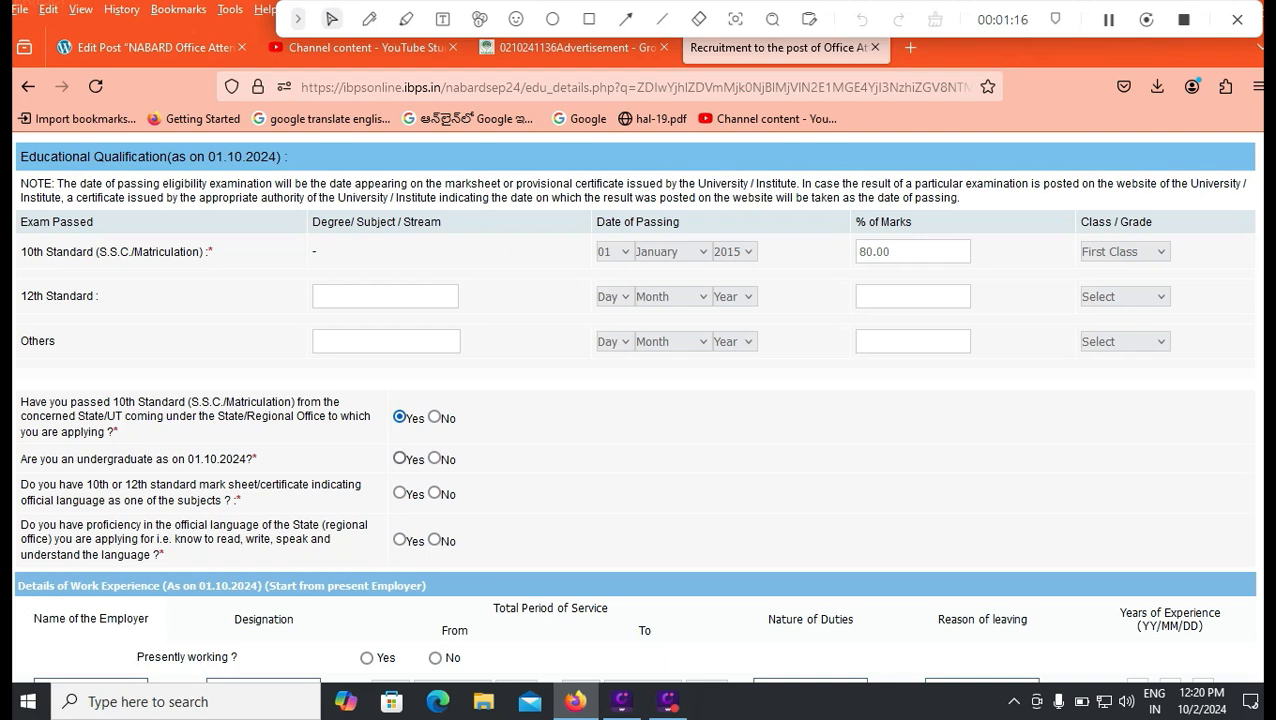
Mark Yes for undergraduate, official-language mark sheet, and proficiency in the regional language.
left_click(399, 457)
left_click(399, 492)
left_click(399, 539)
scroll(634, 407, "down", 3)
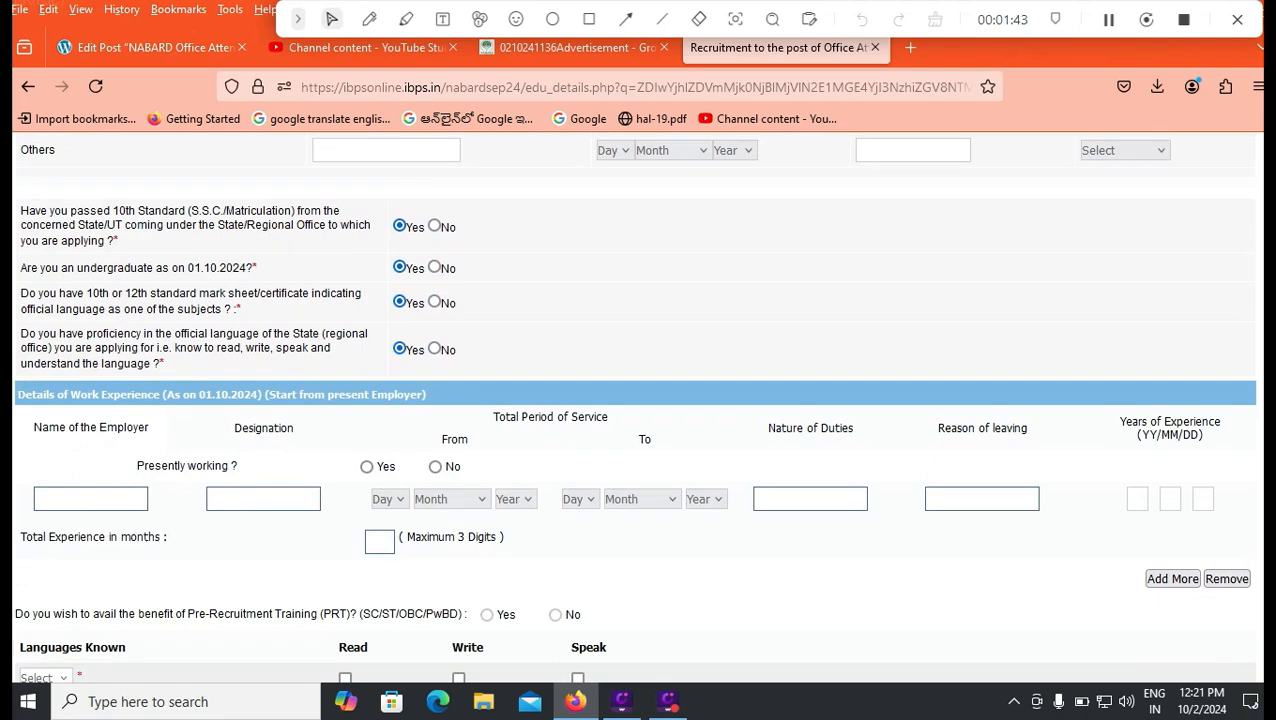
scroll(634, 407, "down", 3)
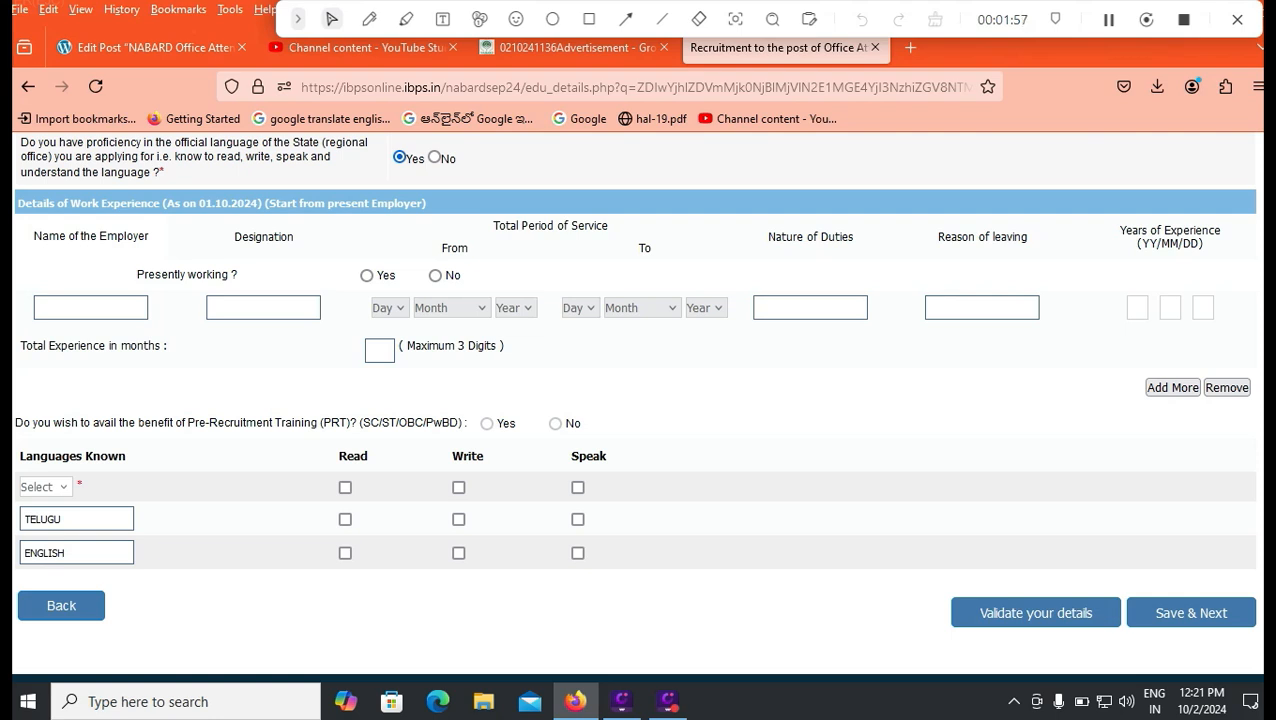
Add Telugu as a known language with read, write and speak ticked.
left_click(45, 487)
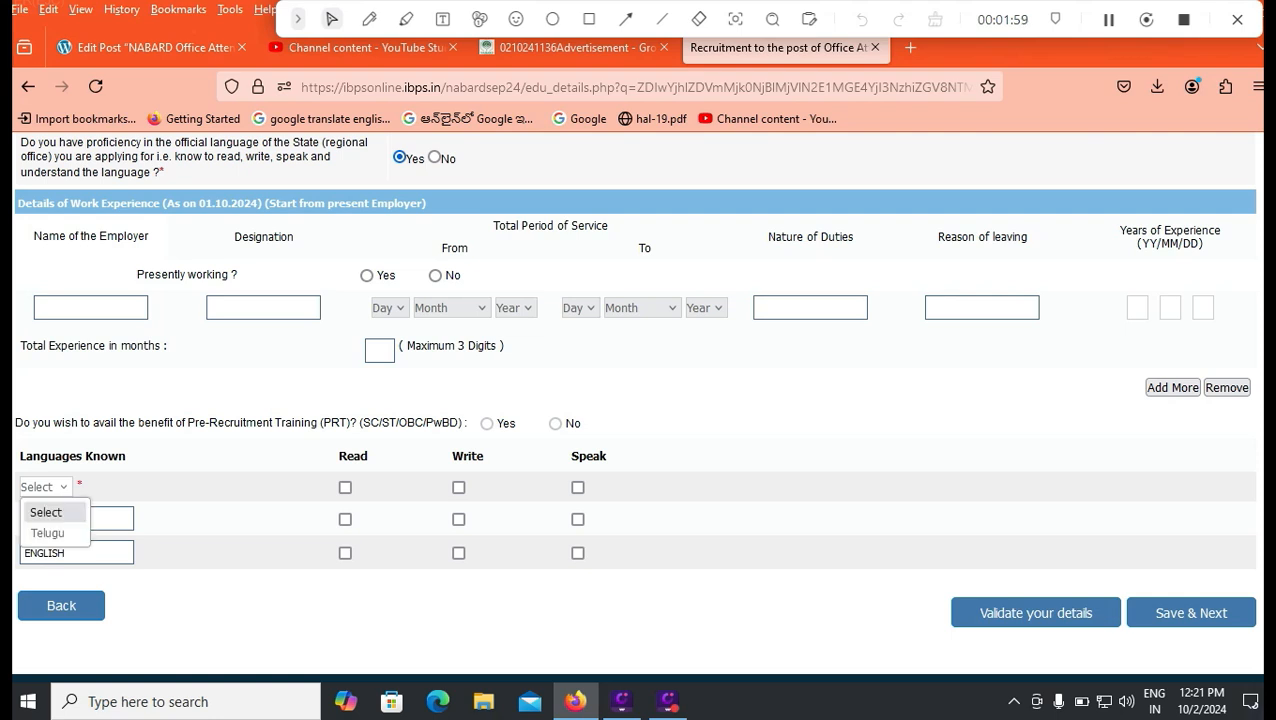
left_click(45, 487)
left_click(45, 487)
key("Down")
key("Return")
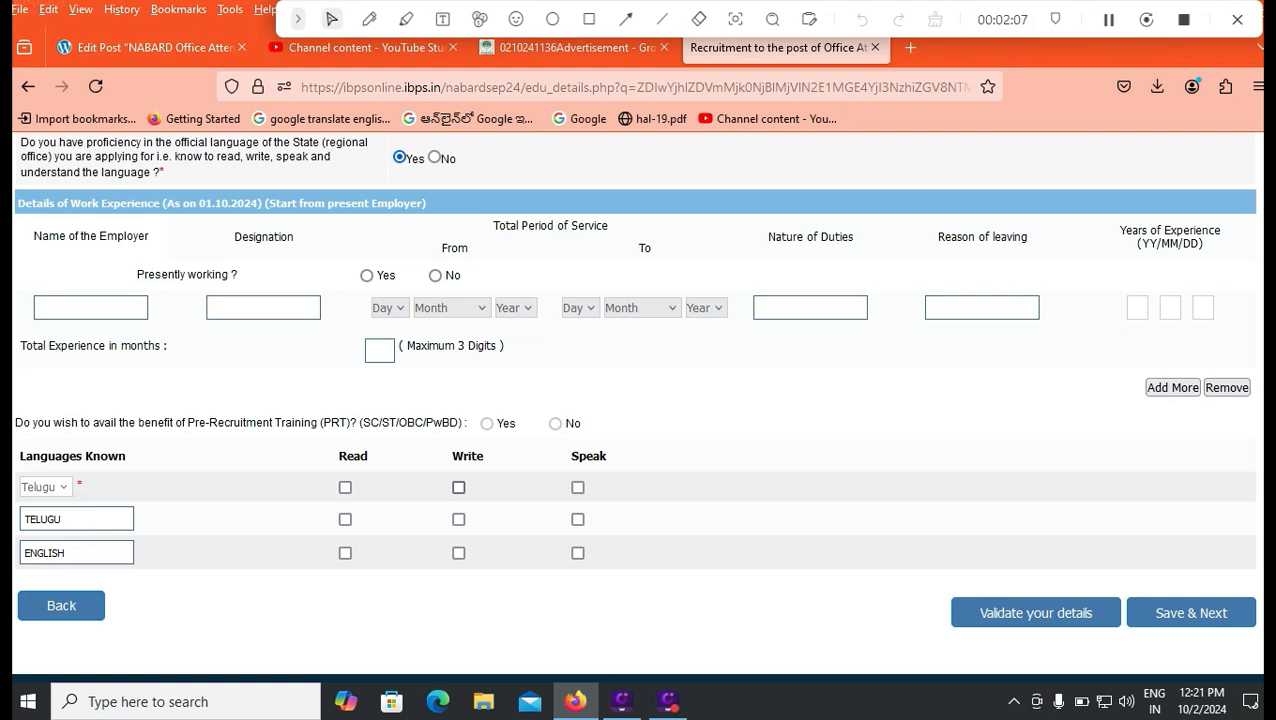
left_click(345, 487)
left_click(458, 487)
left_click(577, 487)
Replace the second language with HINDI, ticked for read and speak.
key("Tab")
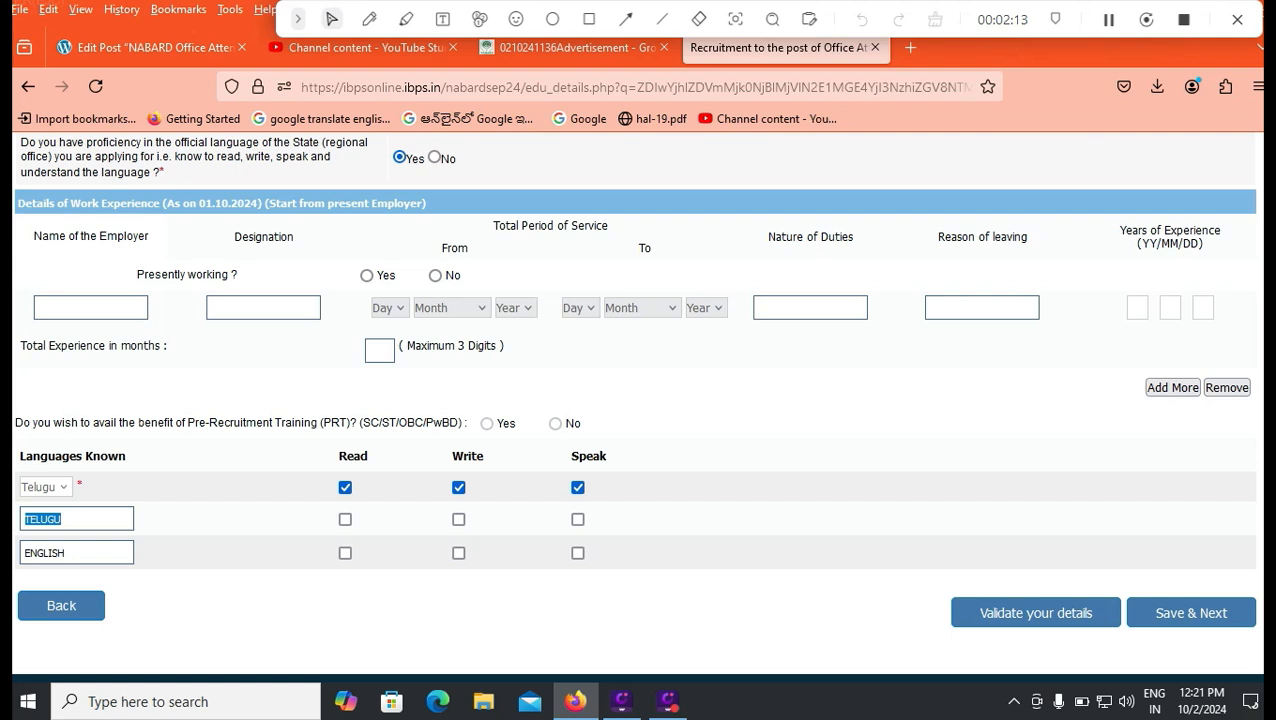
type("HINDI")
left_click(345, 519)
left_click(577, 519)
Tick read, write and speak for English, then validate the details.
left_click(345, 553)
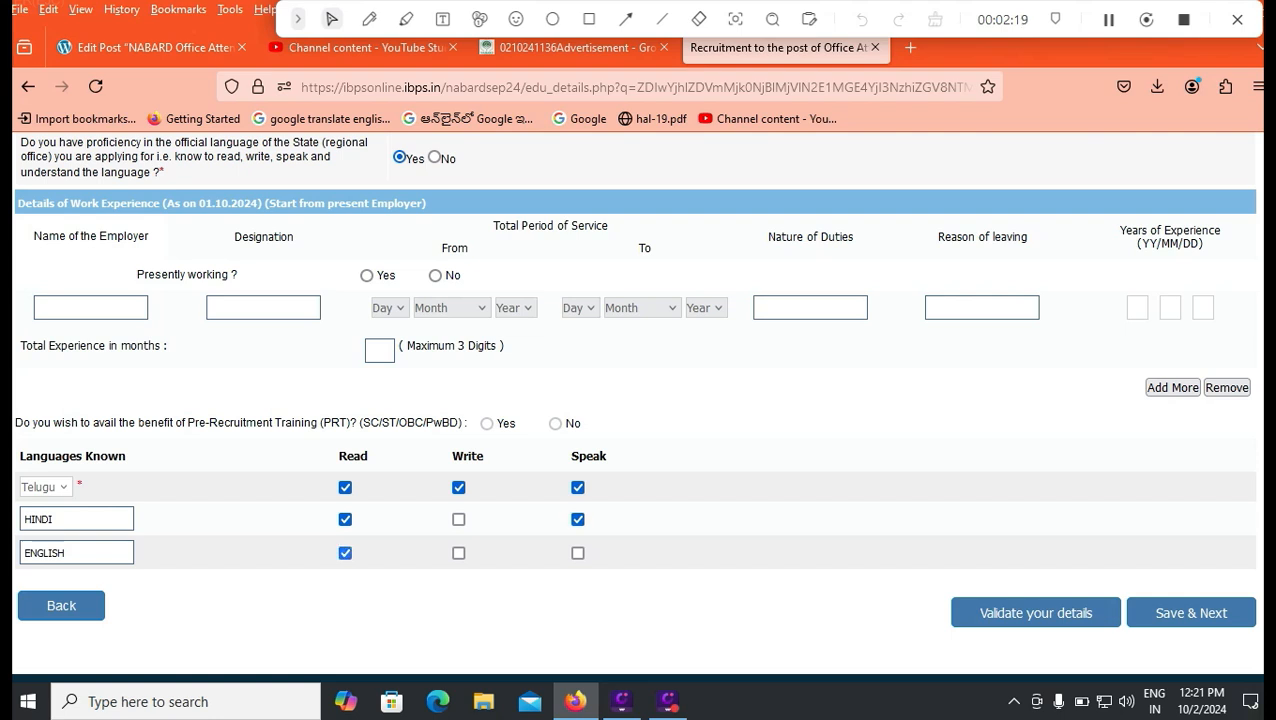
left_click(458, 553)
left_click(577, 553)
left_click(965, 613)
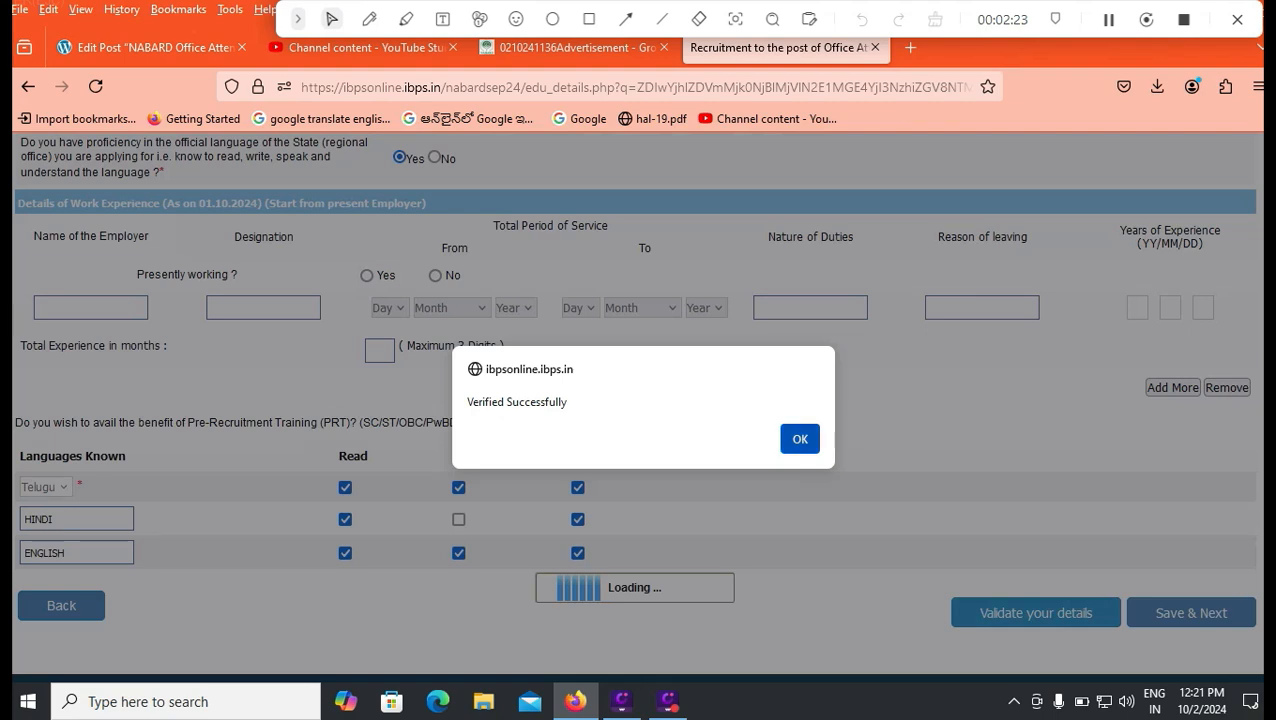
Acknowledge the verification, tick I Agree, and confirm Complete Registration.
key("Return")
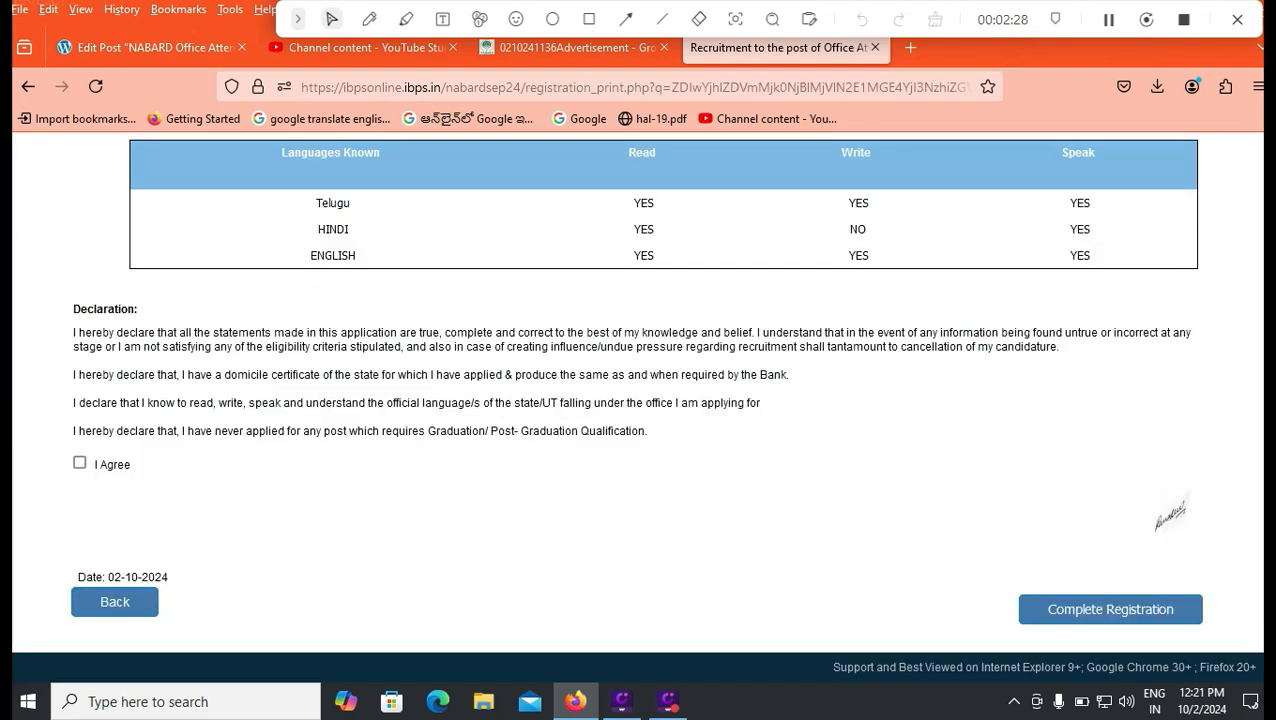
left_click(668, 701)
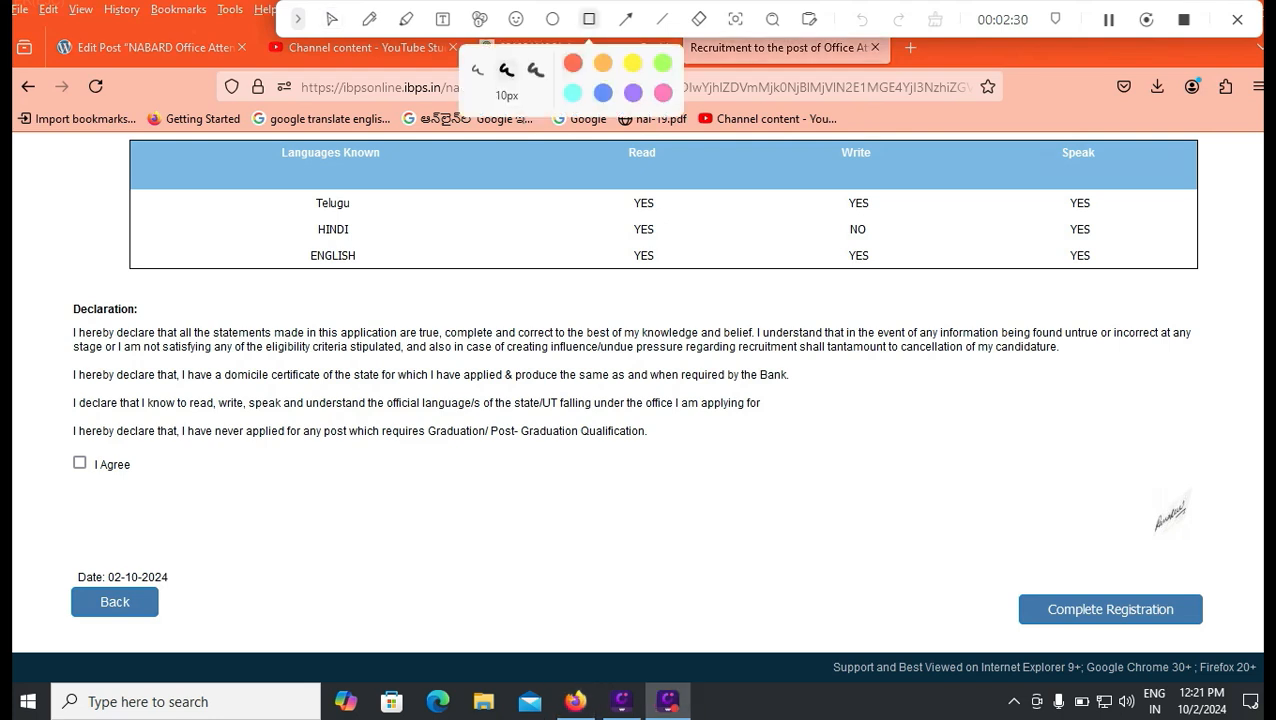
mouse_move(48, 569)
left_mouse_down()
mouse_move(236, 620)
mouse_move(228, 636)
mouse_move(208, 634)
left_mouse_up()
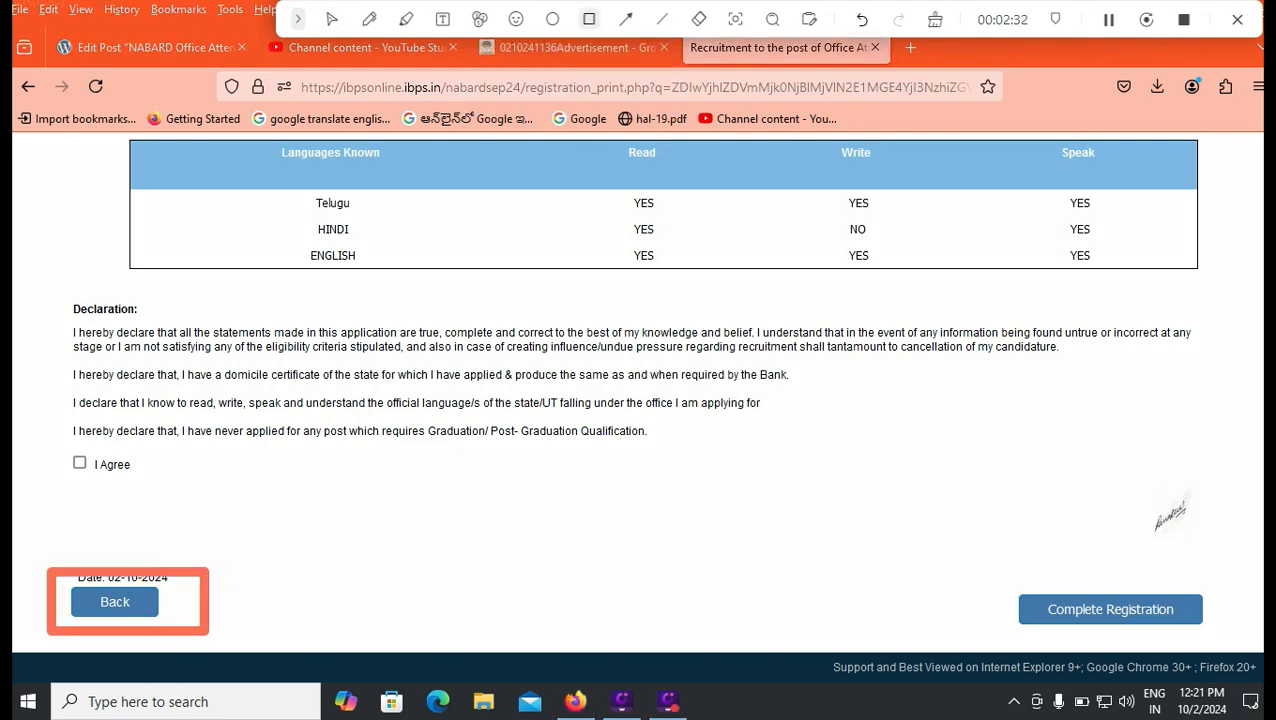
left_click(331, 19)
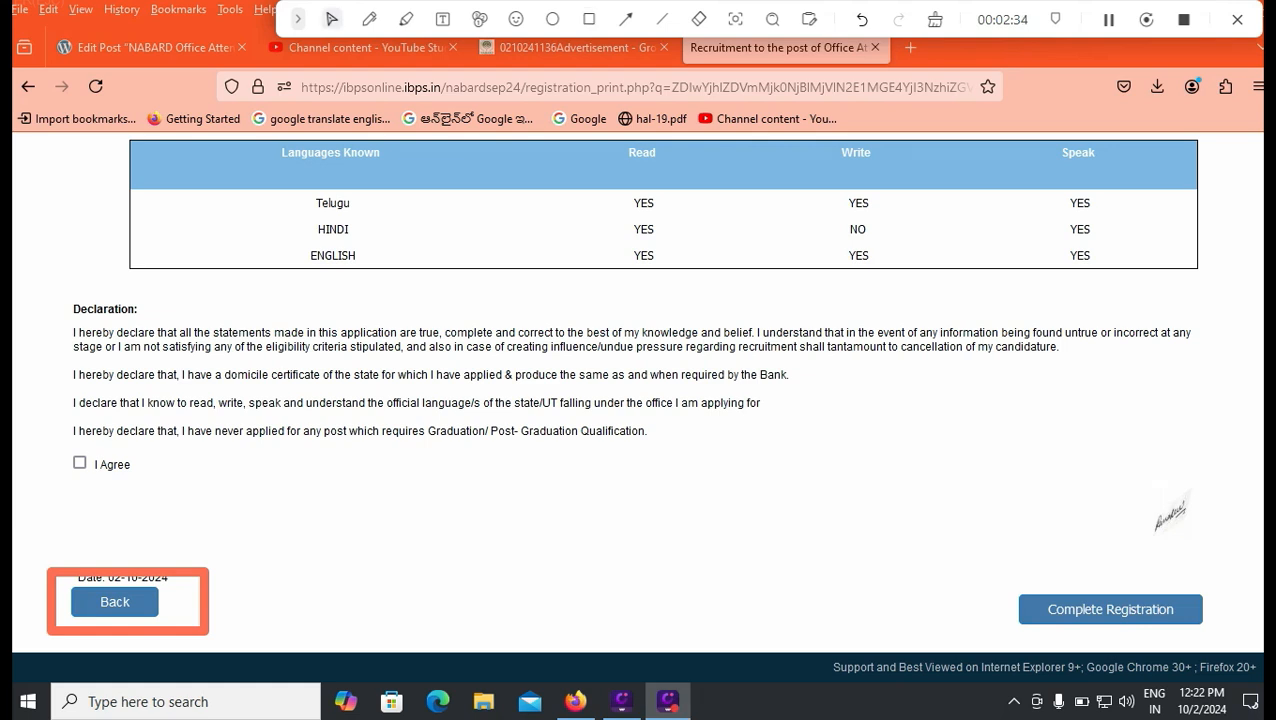
left_click(80, 463)
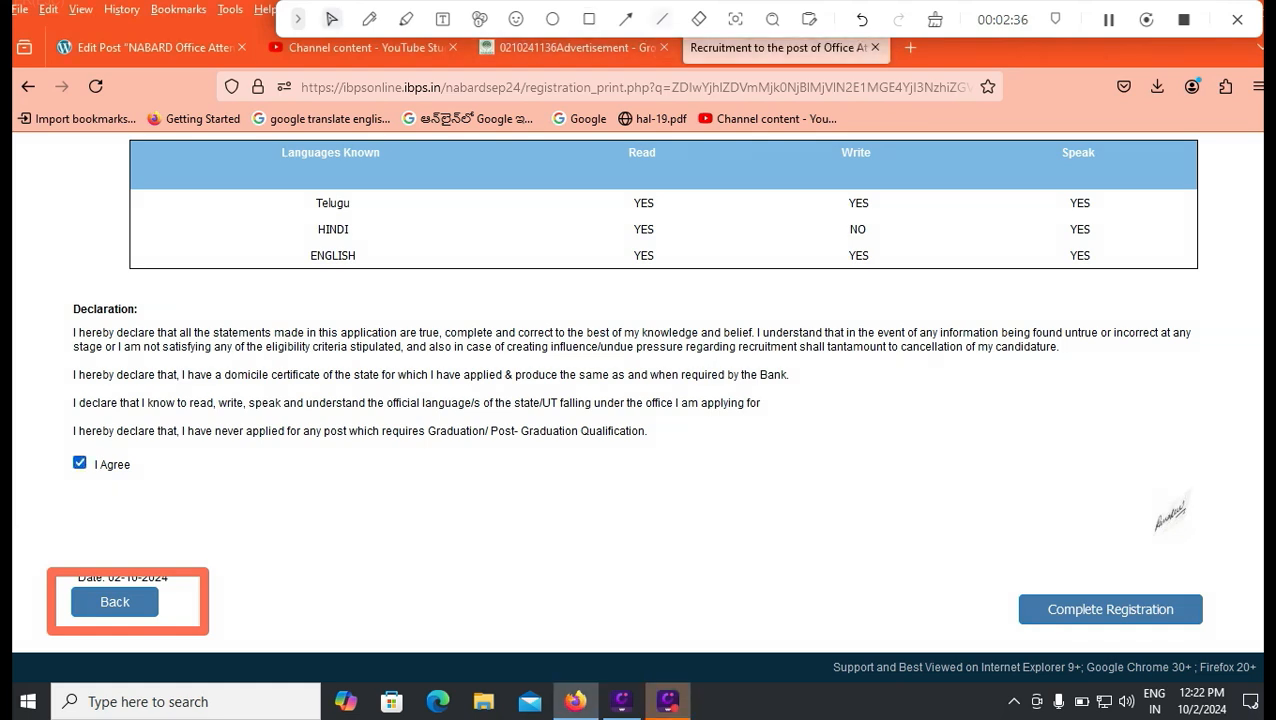
left_click(589, 19)
mouse_move(988, 574)
left_mouse_down()
mouse_move(1145, 641)
mouse_move(1222, 637)
left_mouse_up()
left_click(331, 19)
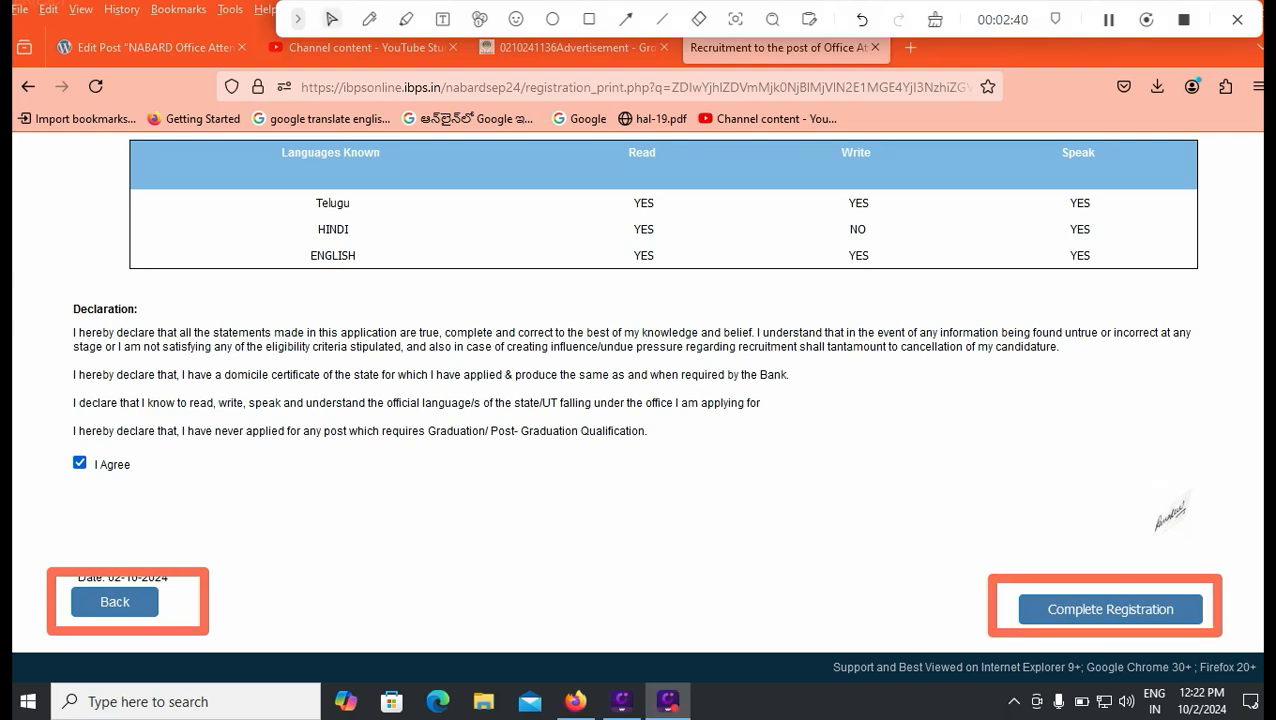
left_click(1110, 609)
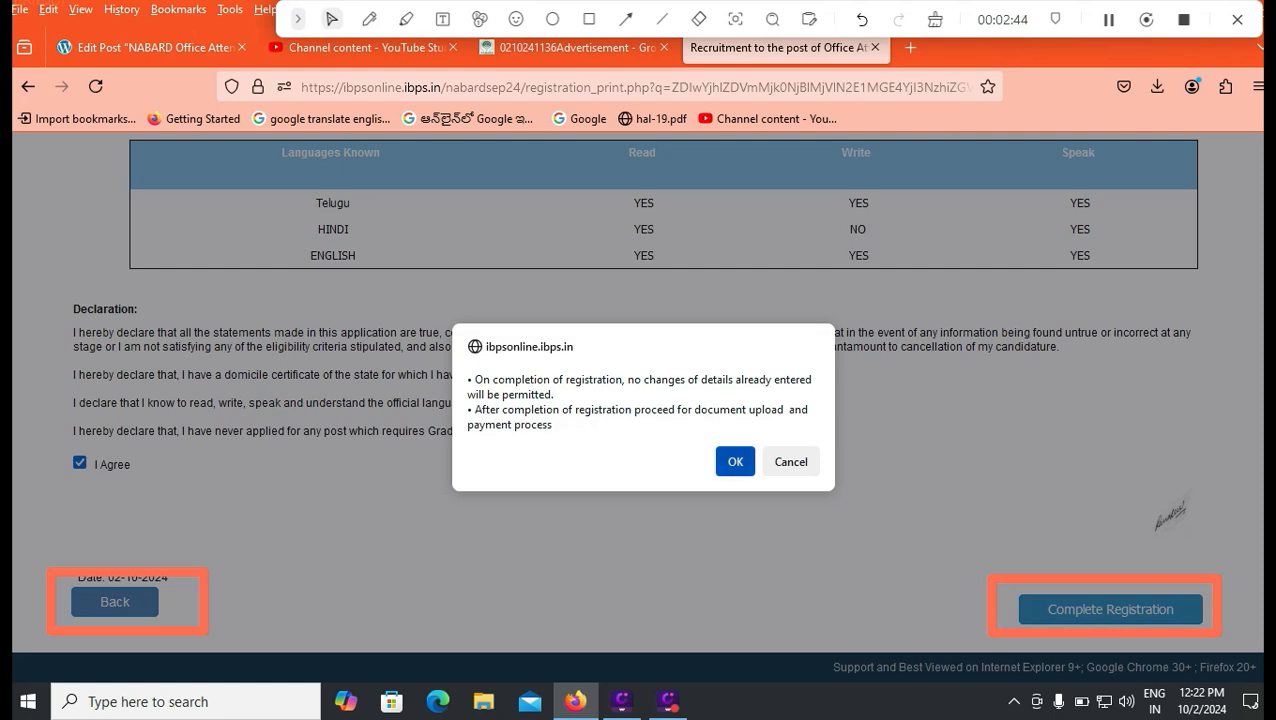
left_click(735, 461)
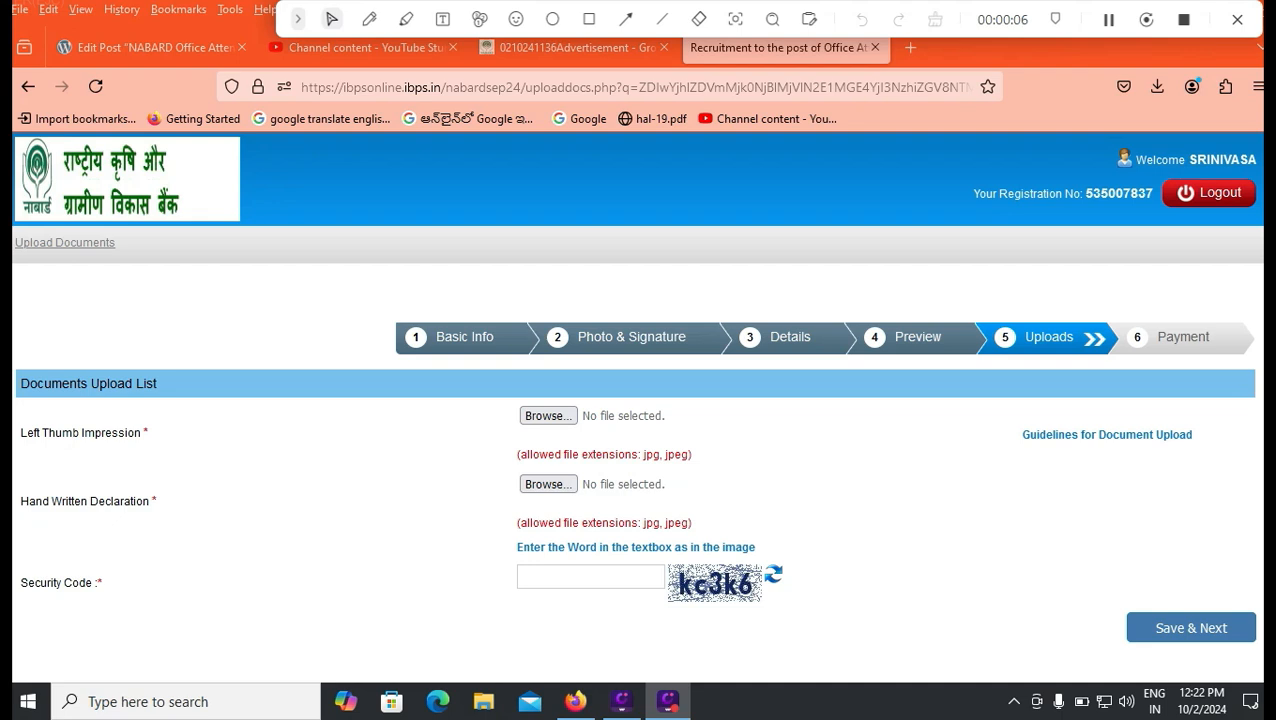
Enter the captcha security code on the Uploads page, then switch to the WordPress post draft.
left_click(590, 577)
type("k")
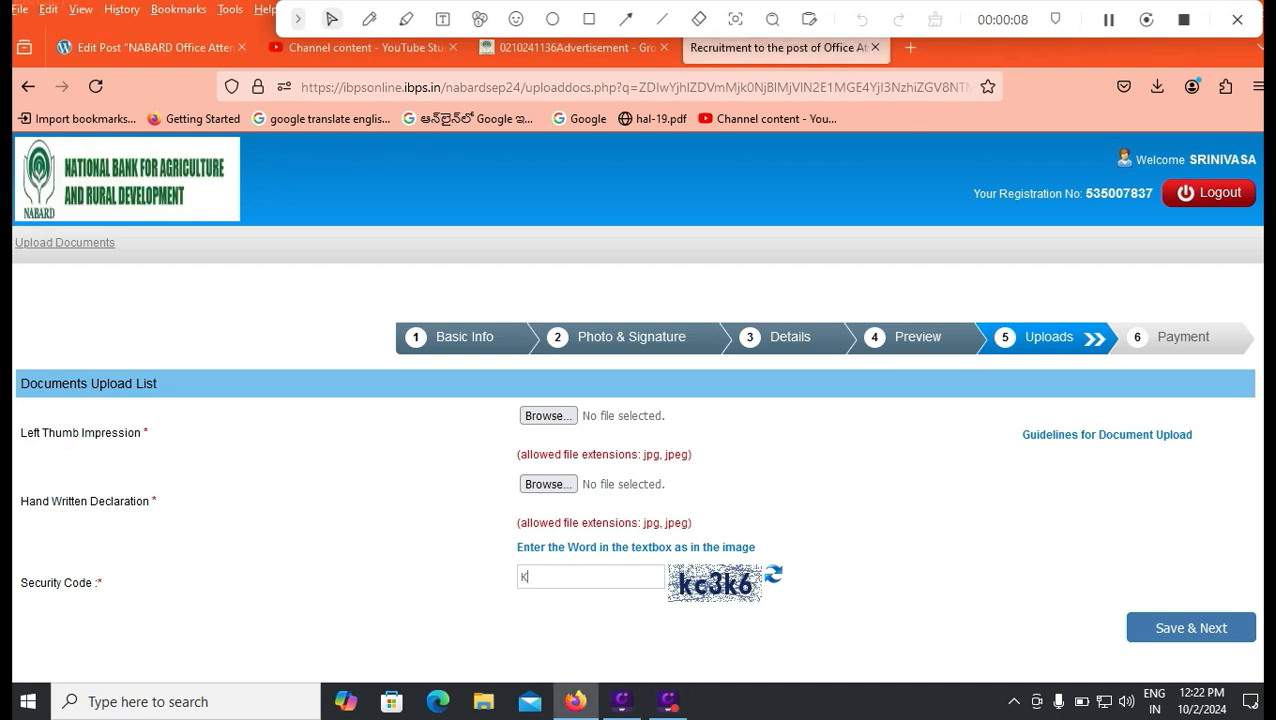
key("BackSpace")
type("kc")
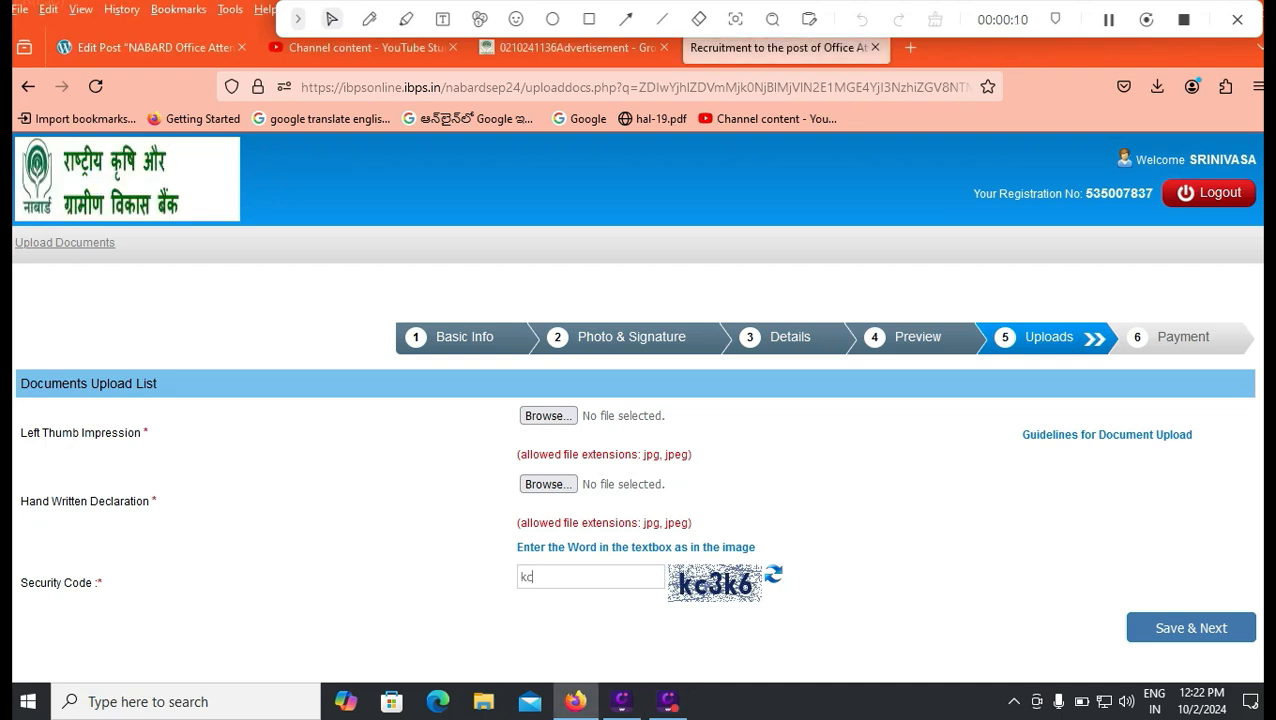
type("3k6")
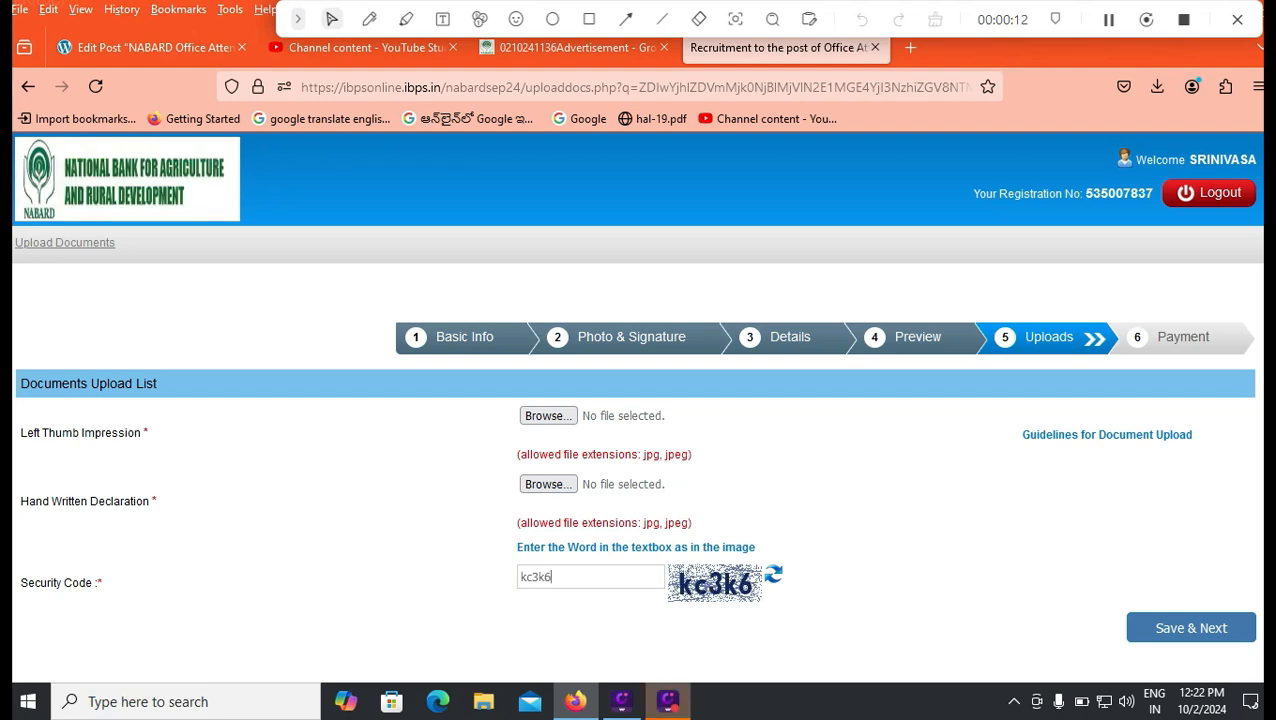
left_click(150, 47)
scroll(560, 450, "down", 3)
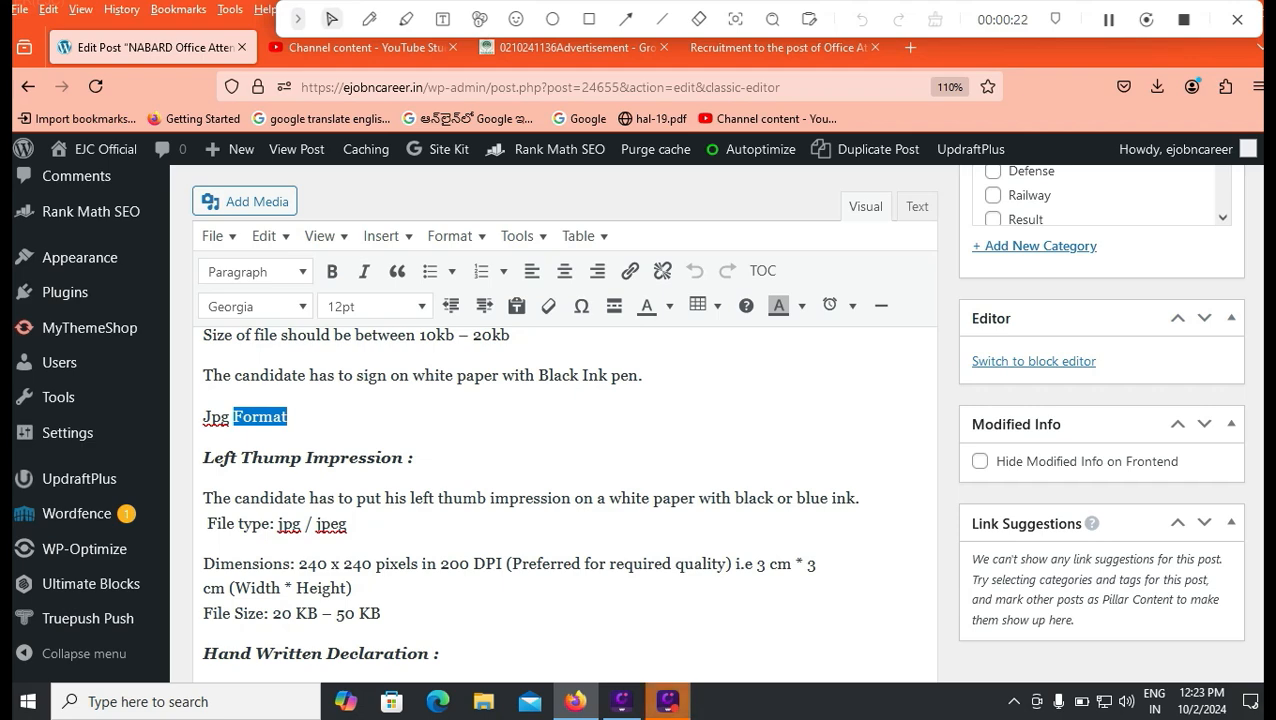
Check the jpeg thumb and 800 x 400, 50–100 KB declaration specs, then return to IBPS.
double_click(331, 523)
scroll(565, 500, "down", 2)
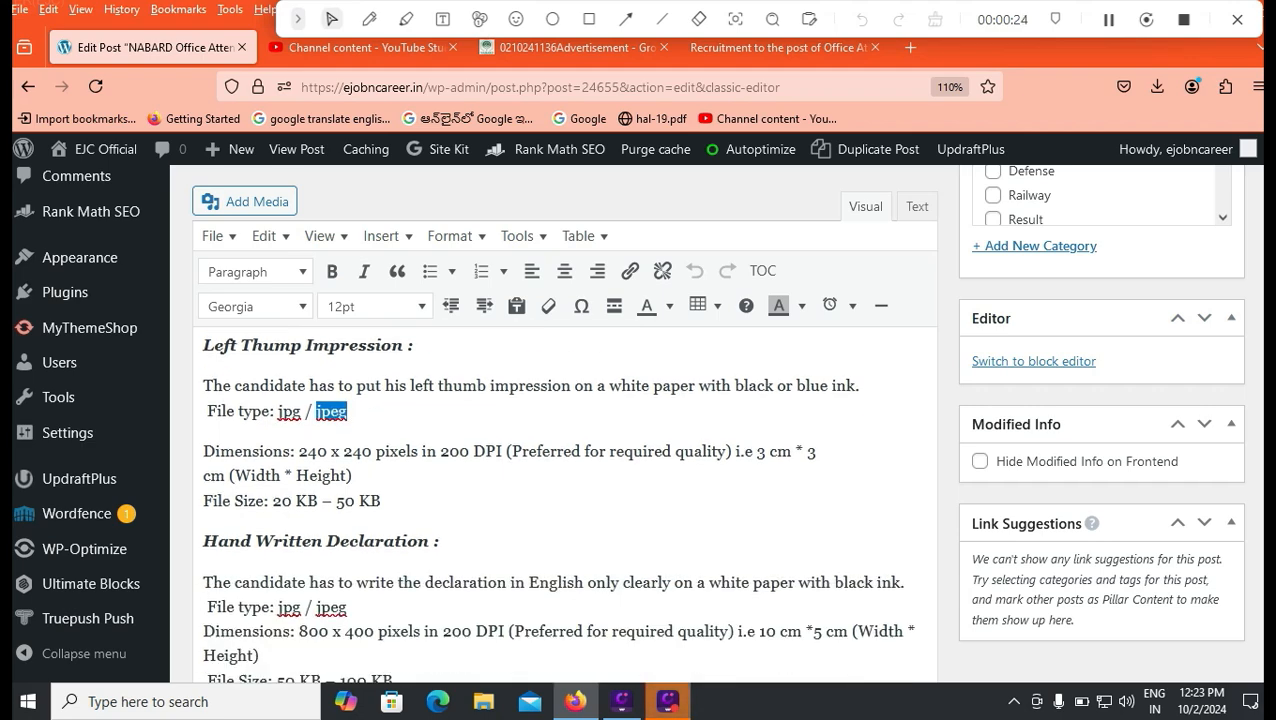
scroll(565, 500, "down", 4)
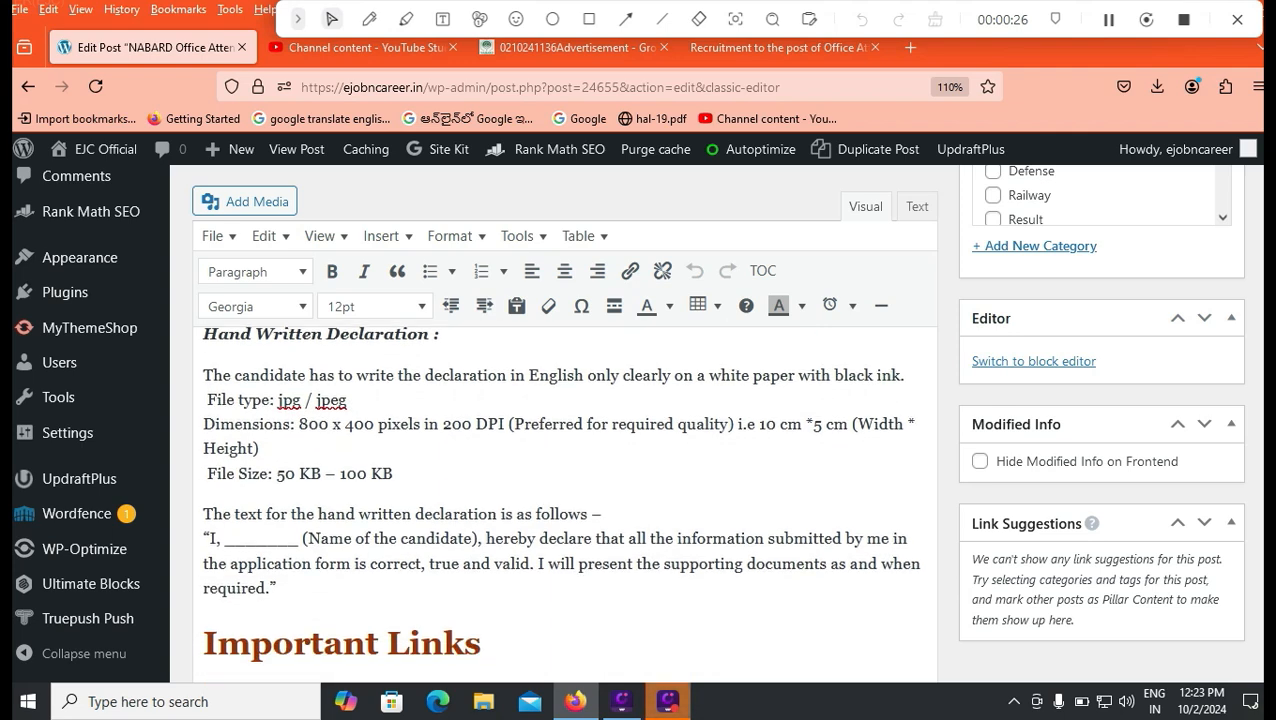
left_click_drag(203, 520, 294, 625)
left_click(315, 545)
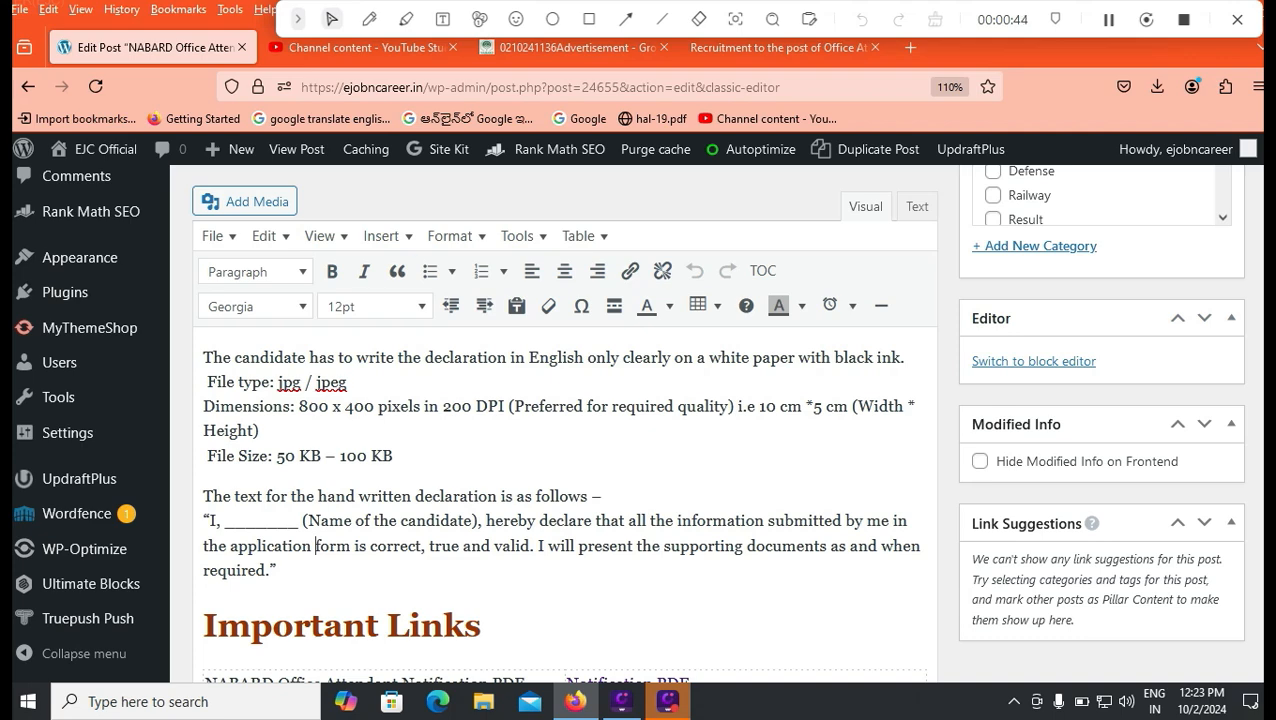
left_click(775, 47)
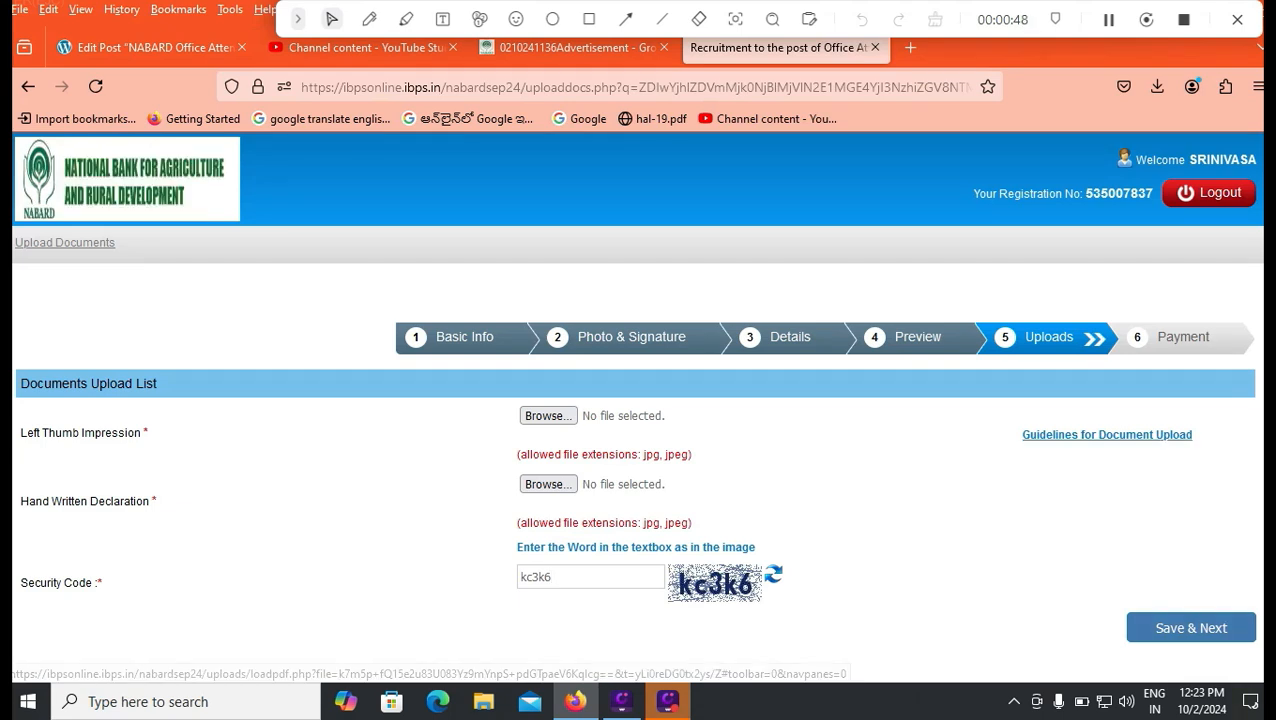
Read the Guidelines for Document Upload PDF, then return to the application's 590.00 Payment step.
left_click(1106, 434)
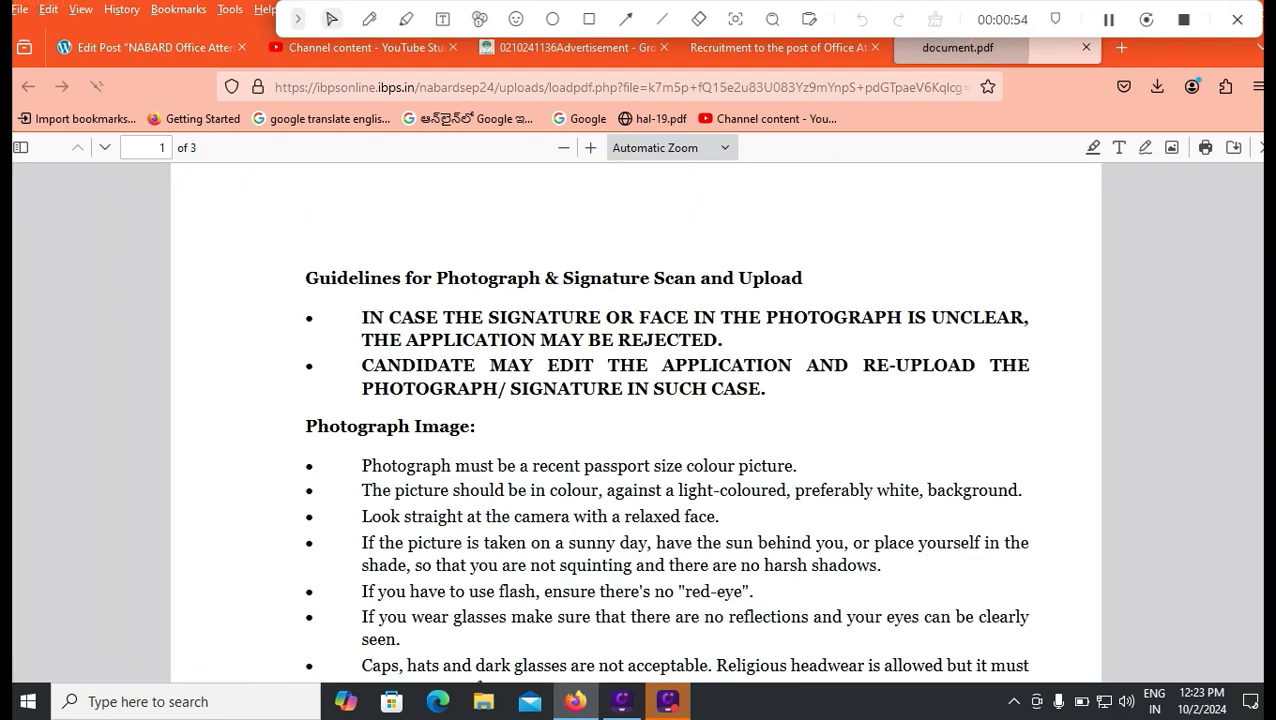
scroll(636, 420, "down", 3)
scroll(636, 420, "down", 10)
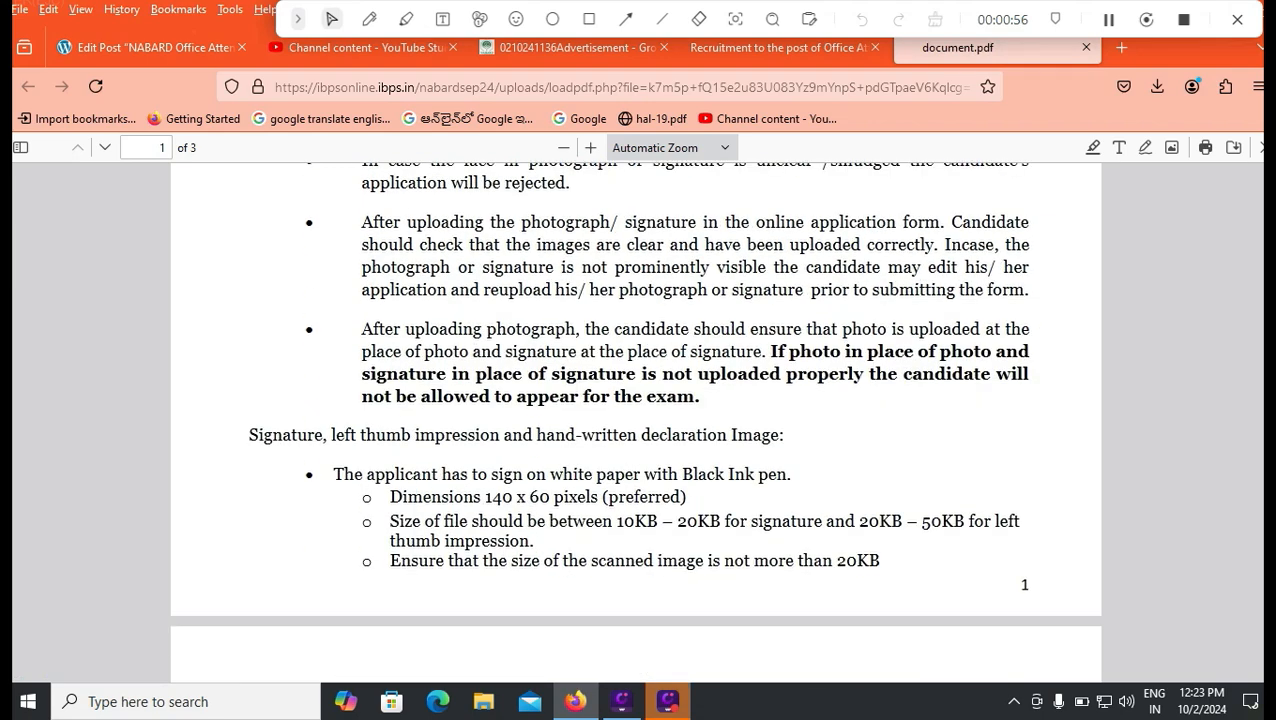
key("ctrl+shift+Tab")
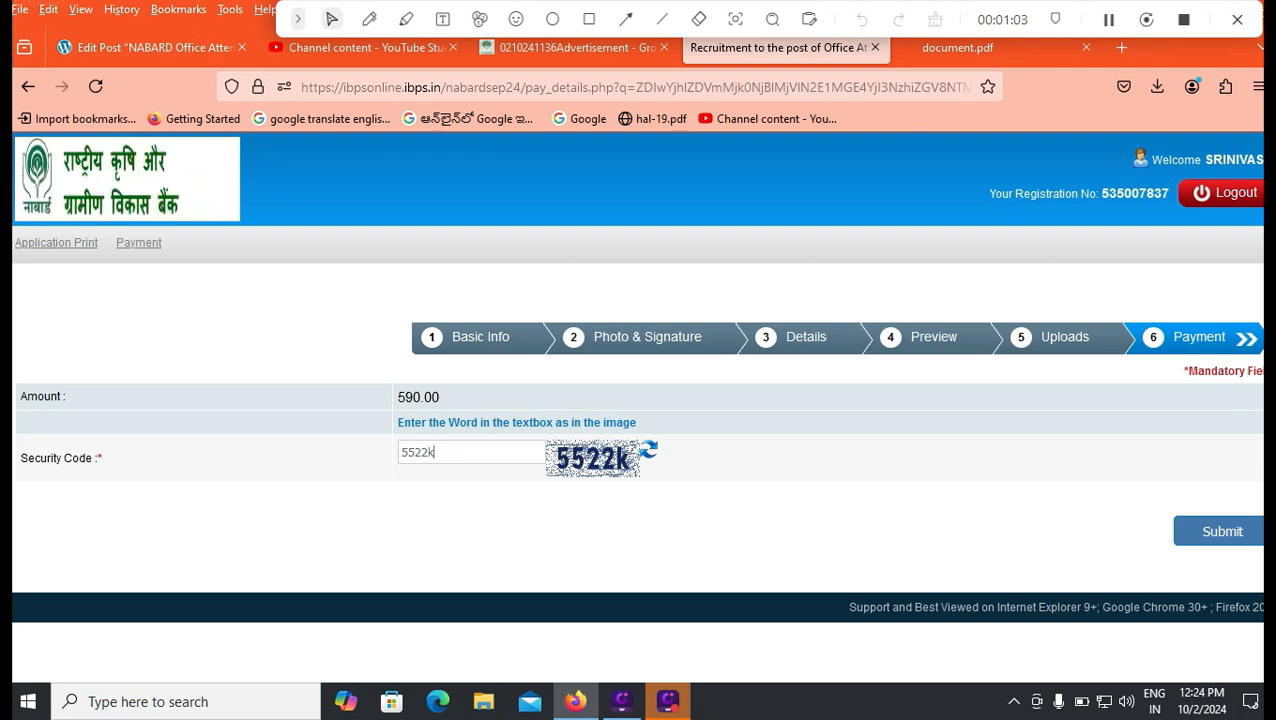
Submit the 590.00 payment to reach BillDesk, then view the WordPress post's Mains exam-pattern table.
key("Return")
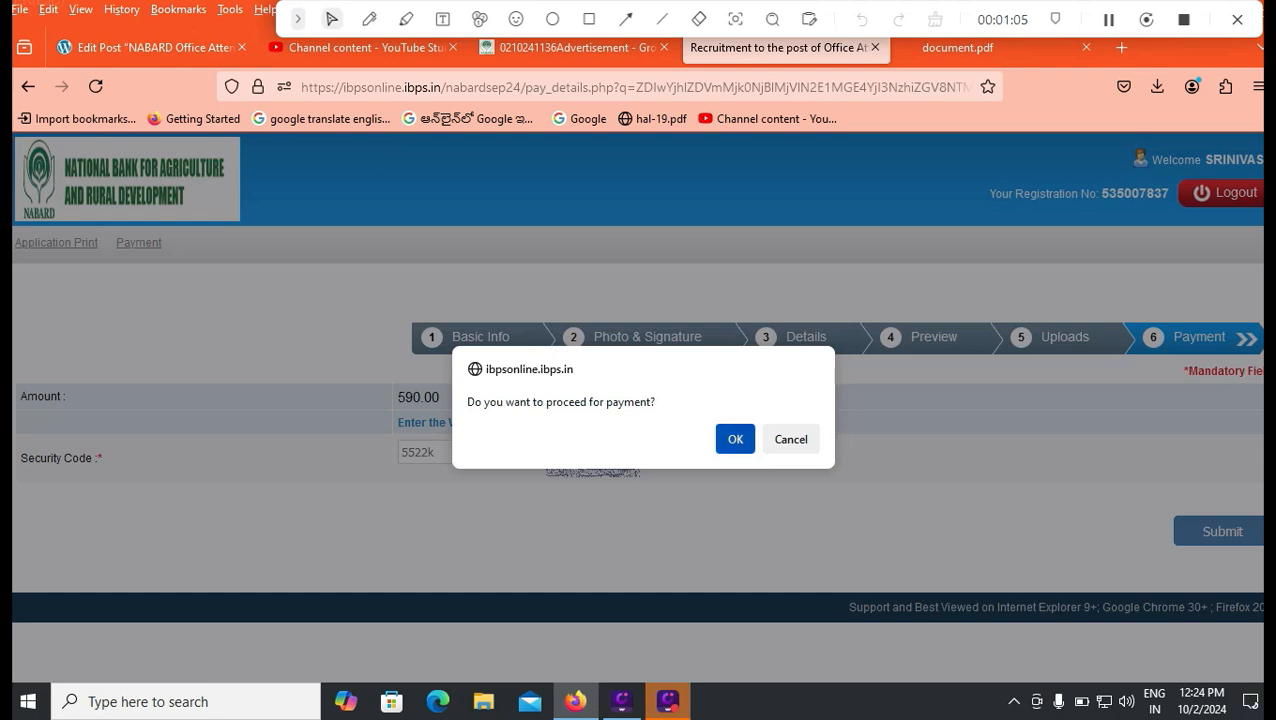
key("Return")
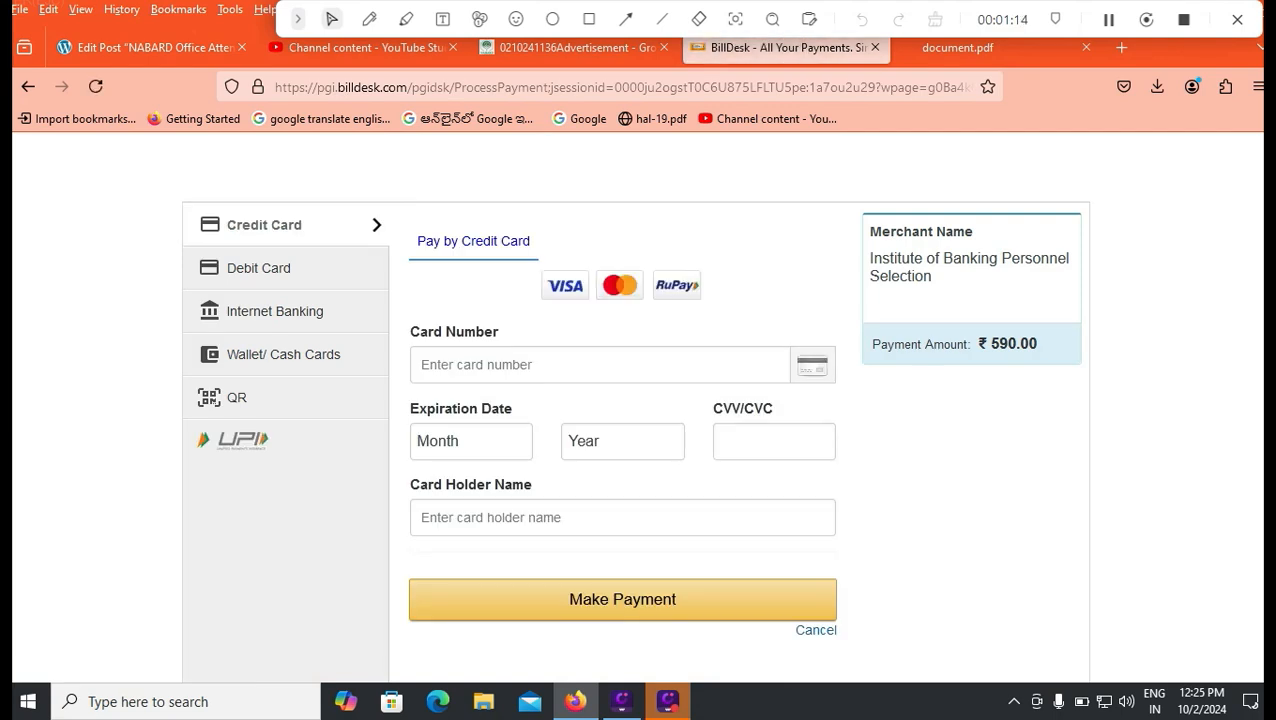
key("alt+Tab")
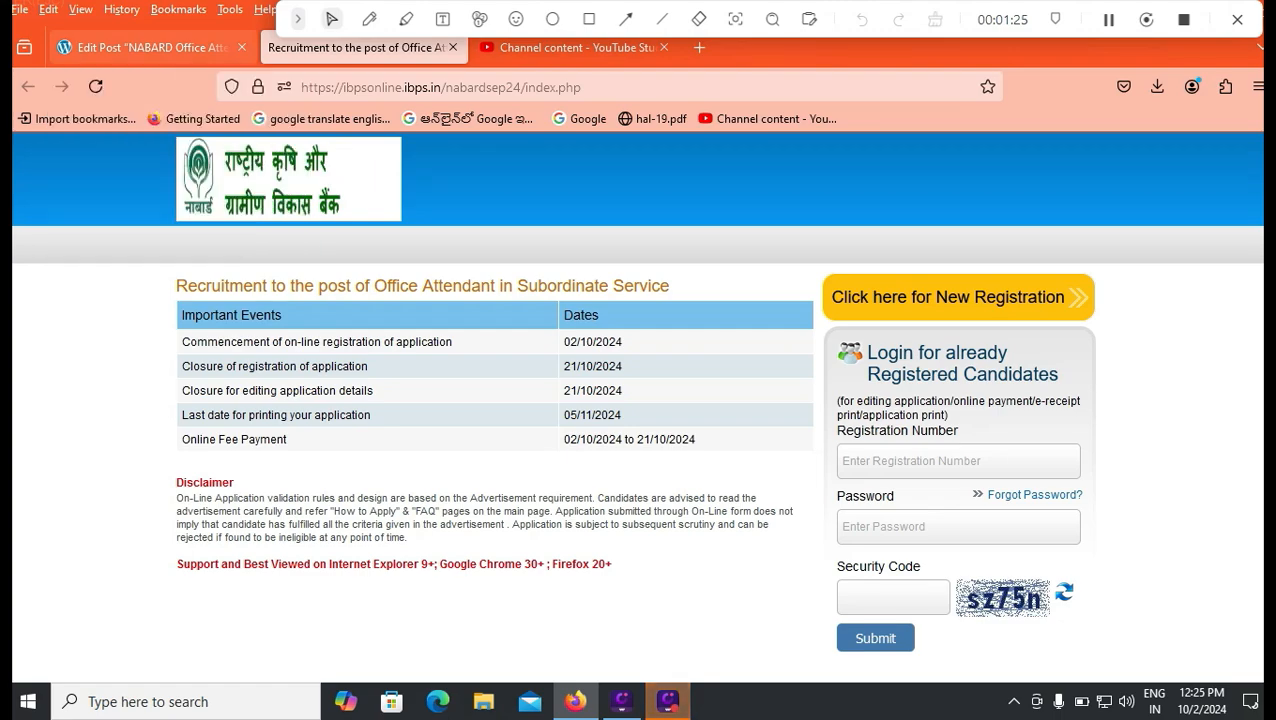
left_click(150, 47)
scroll(430, 280, "up", 6)
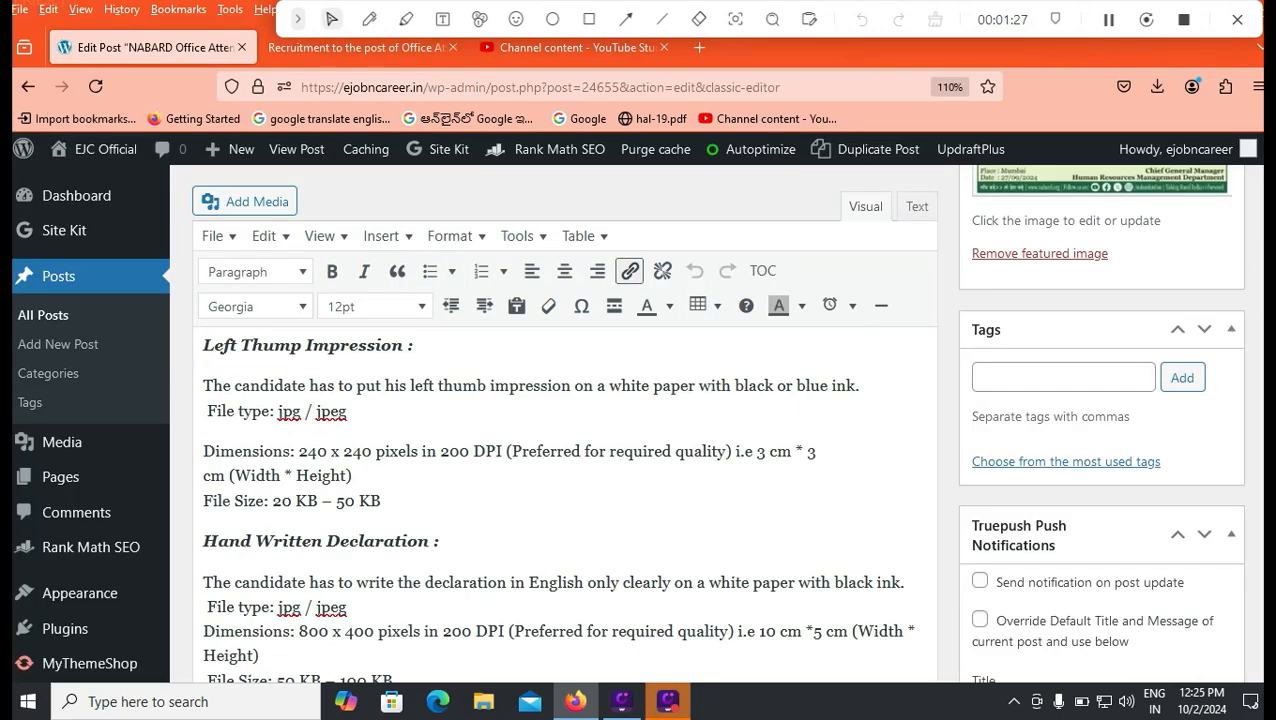
scroll(565, 500, "down", 10)
scroll(565, 500, "up", 15)
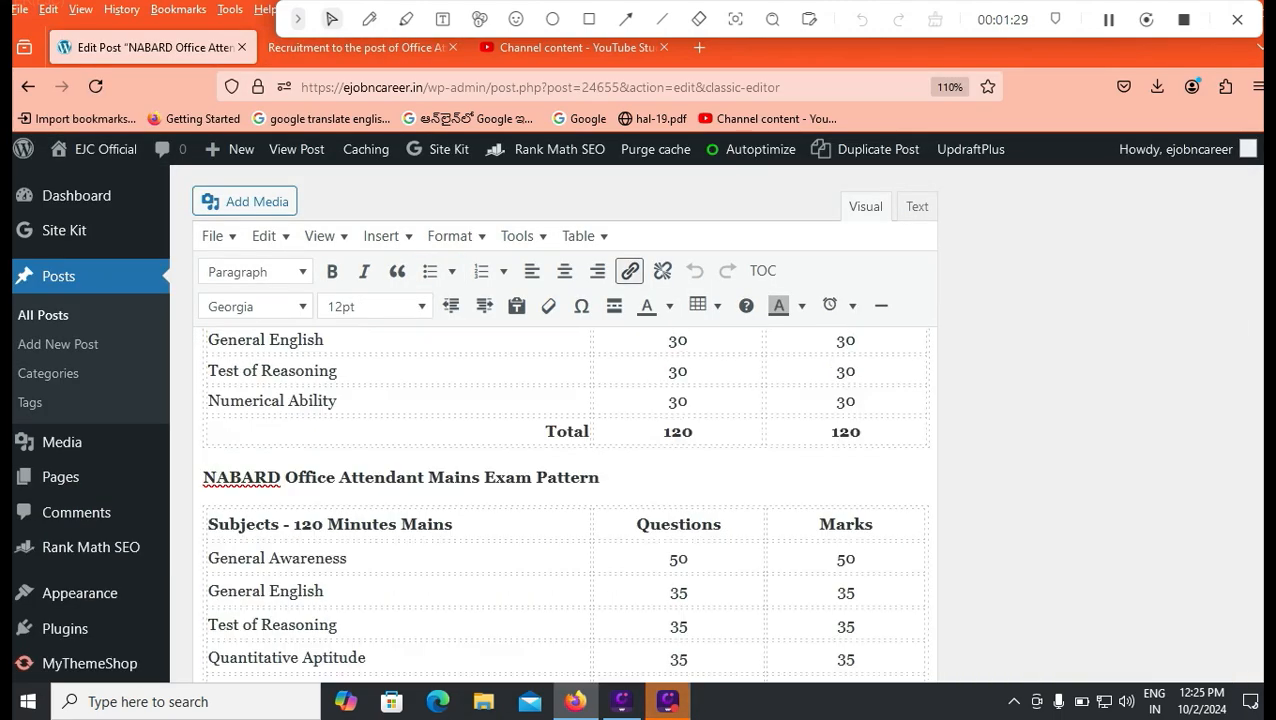